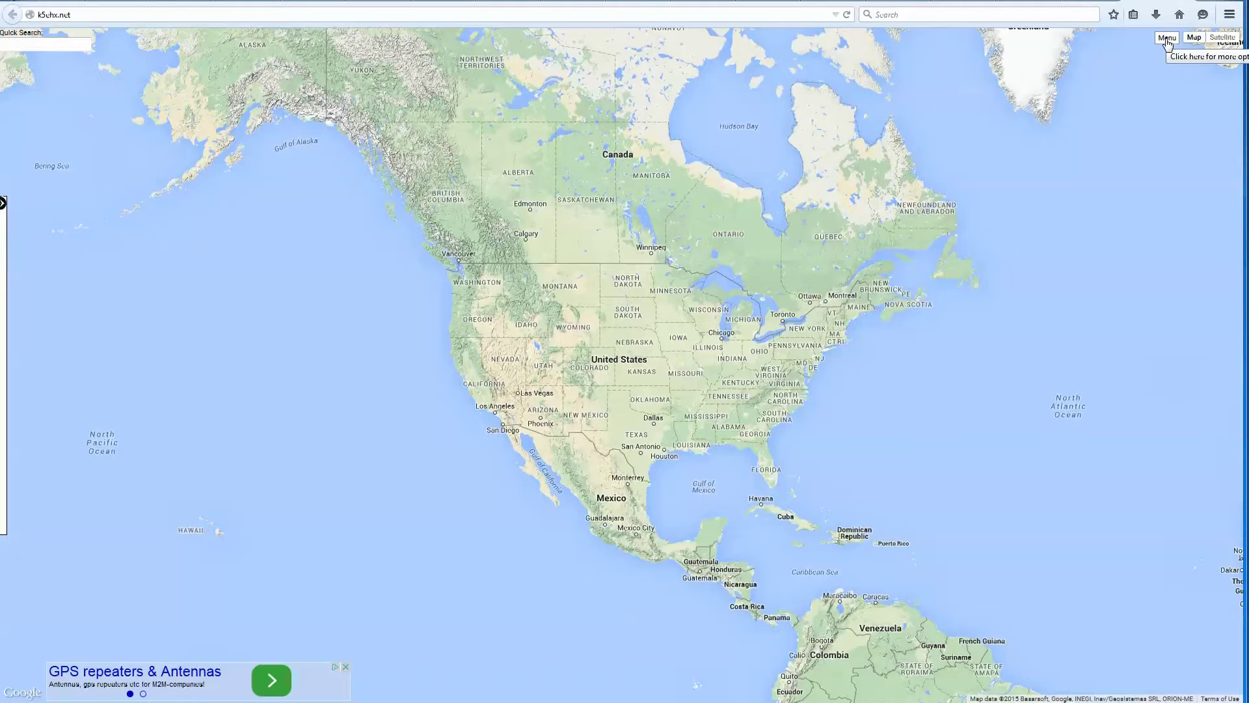
Open K5EHX.net's Menu to show the repeater tools over the North America map.
click(1167, 39)
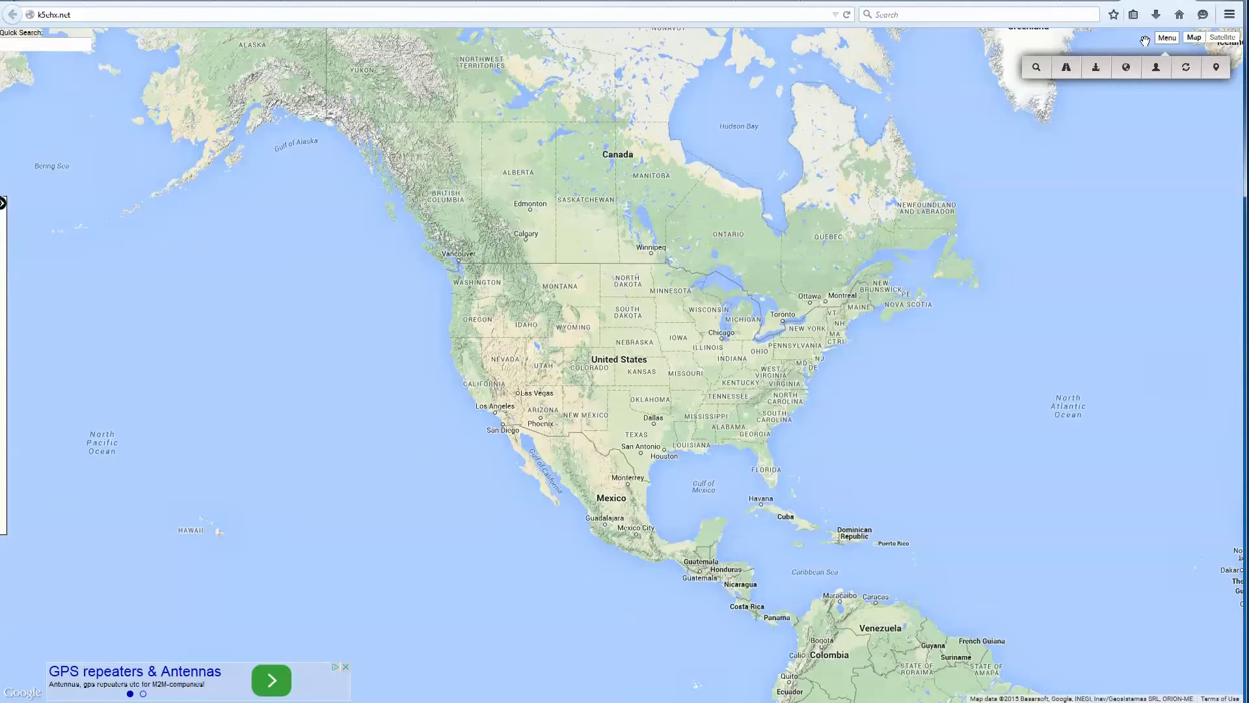
Start an advanced repeater search with location phoenix,az and distance 50.
click(1035, 68)
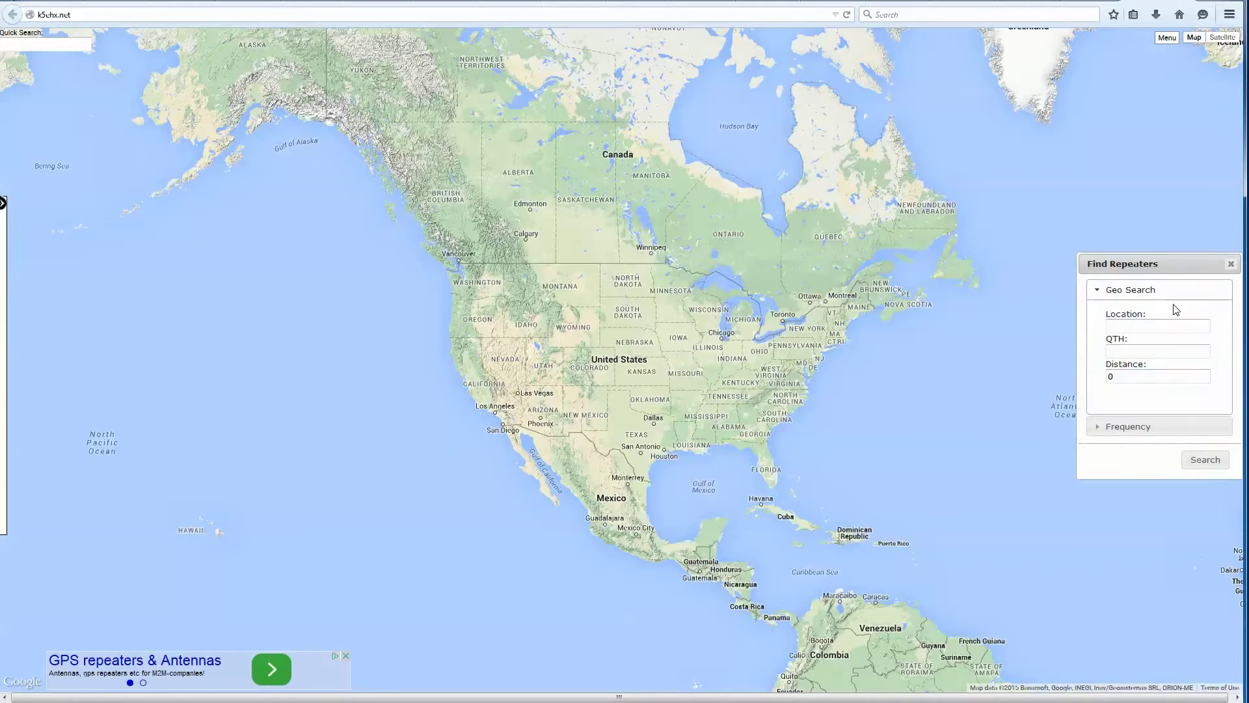
click(1160, 325)
text(phoenix,az)
key(Tab)
key(Tab)
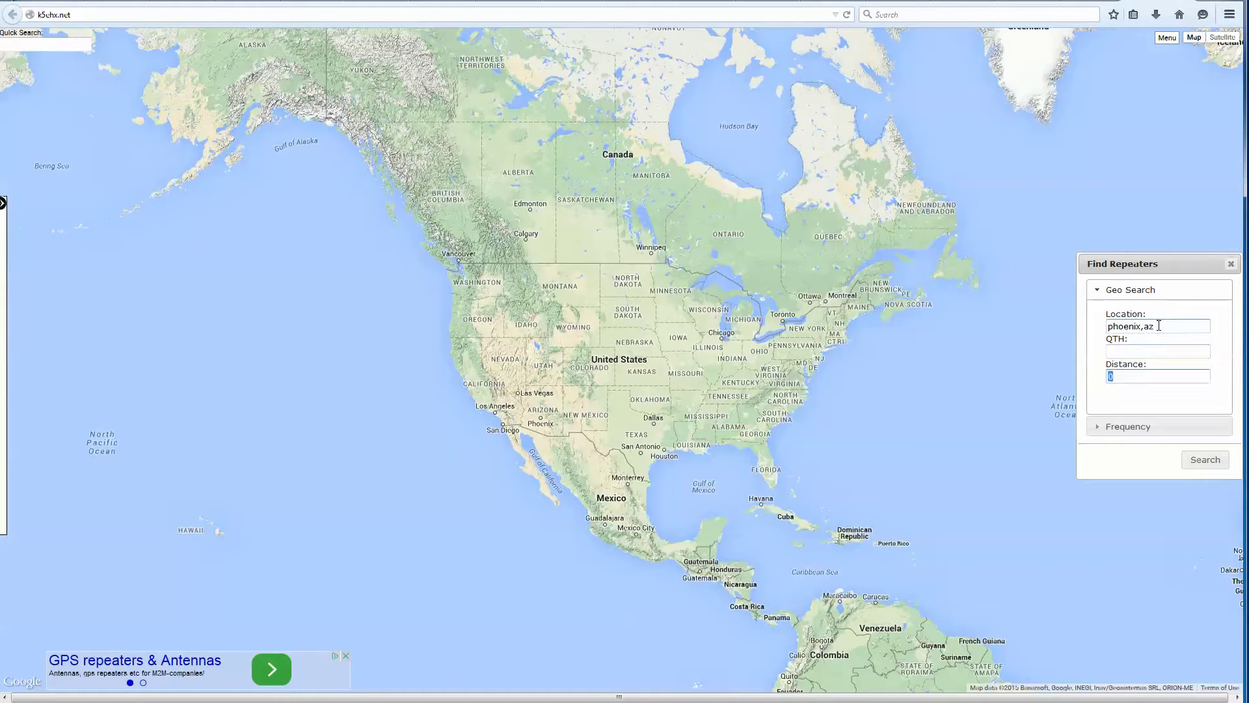
text(50)
Exclude the 6 m, 900+ MHz and 1.25 m bands and run the search.
click(1099, 429)
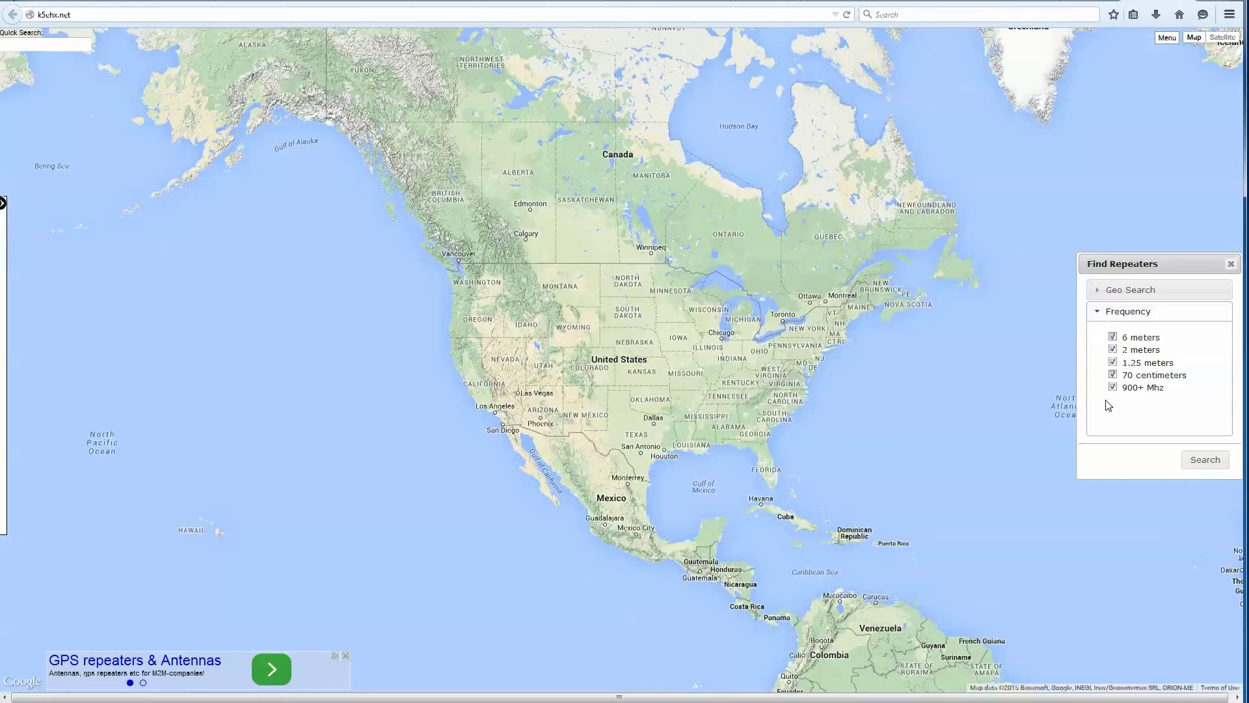
click(1112, 337)
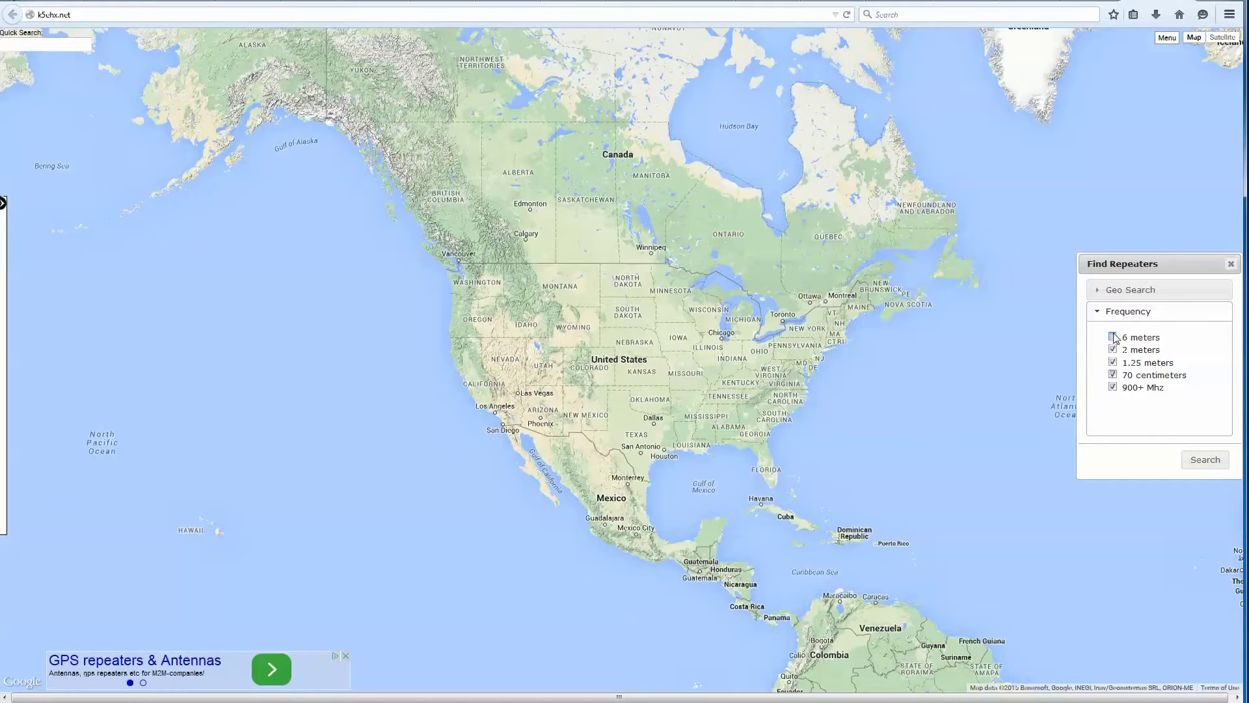
click(1113, 387)
click(1112, 362)
click(1204, 460)
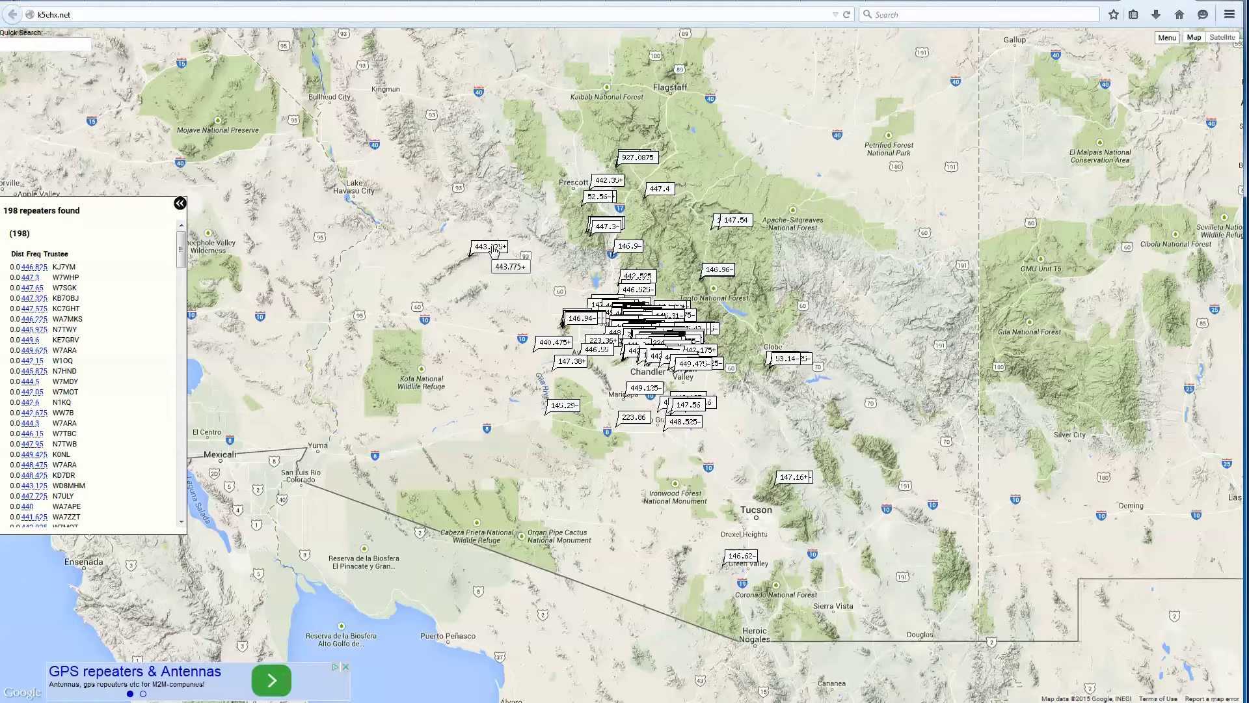
Open the info window for the 443.775+ Smith Peak repeater on the map.
click(496, 248)
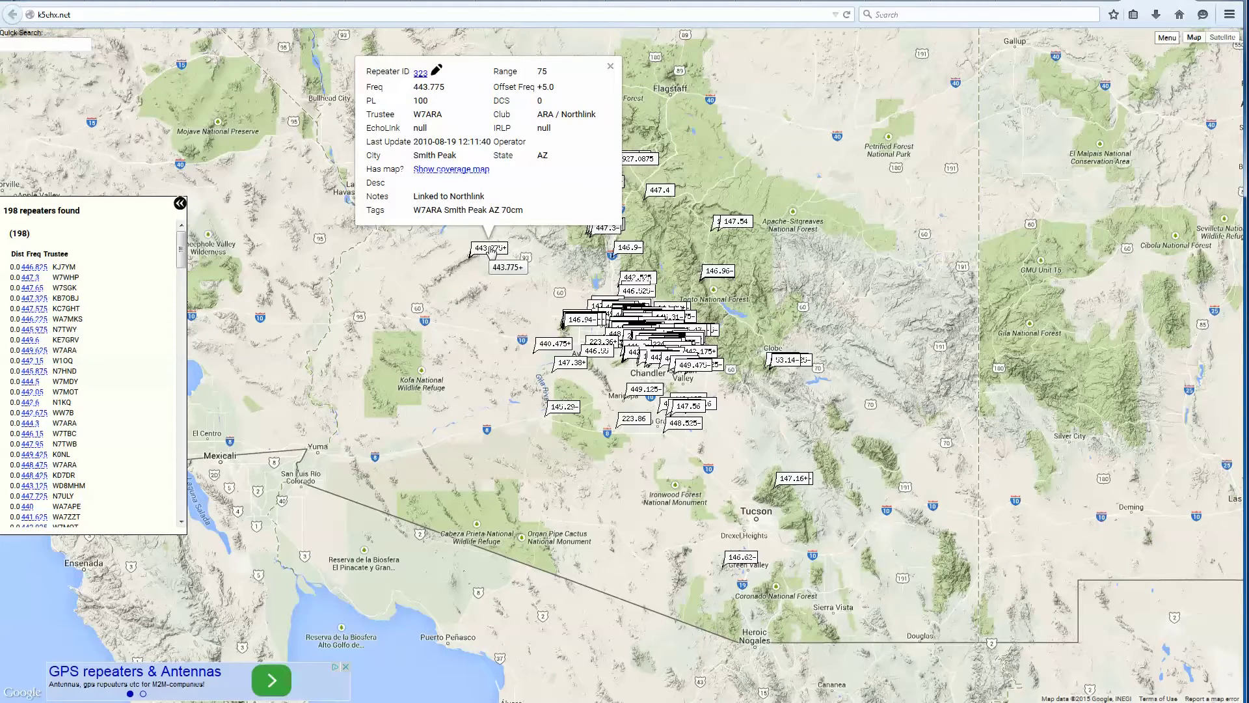
click(462, 171)
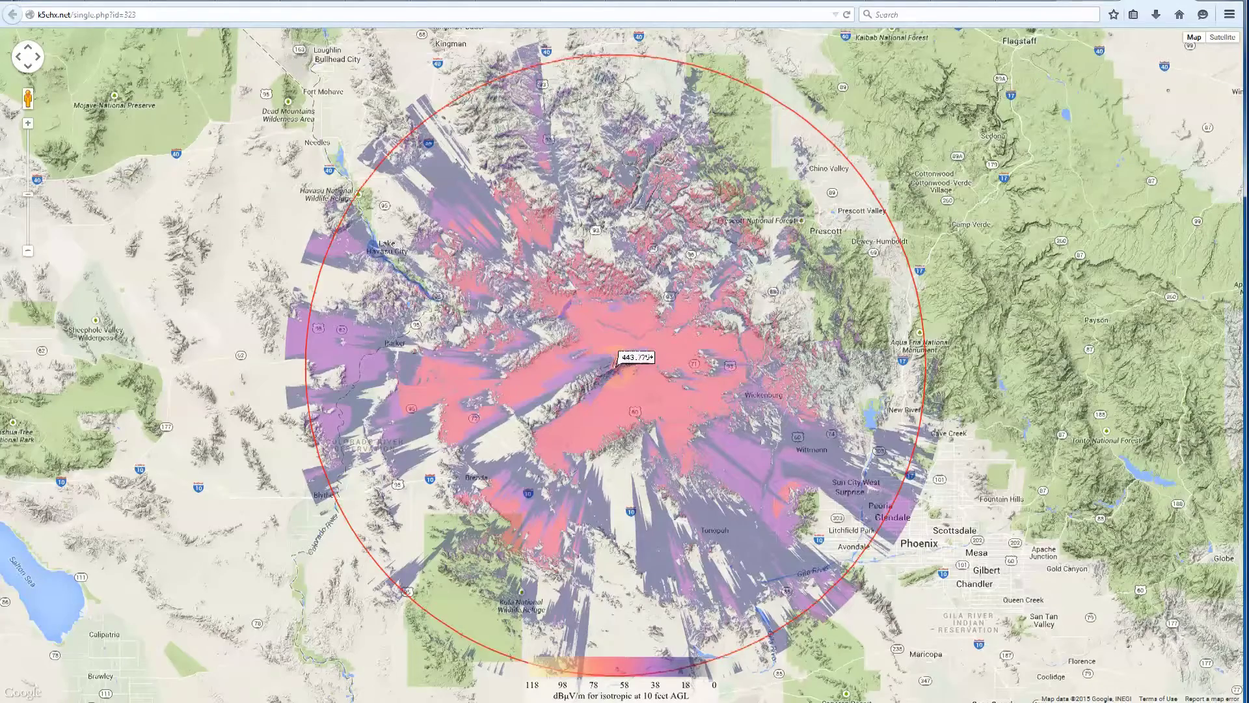
key(alt+Left)
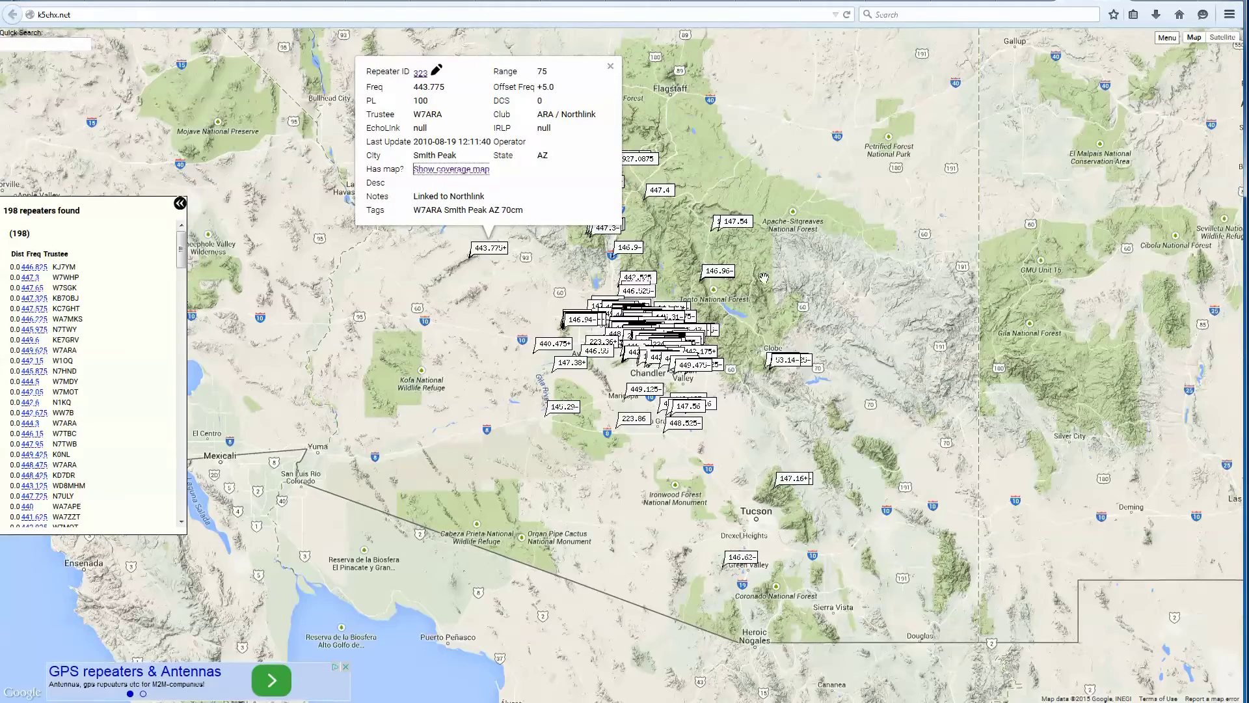
click(612, 63)
Close the repeater 323 details popup and bring up the site's tool menu.
click(612, 64)
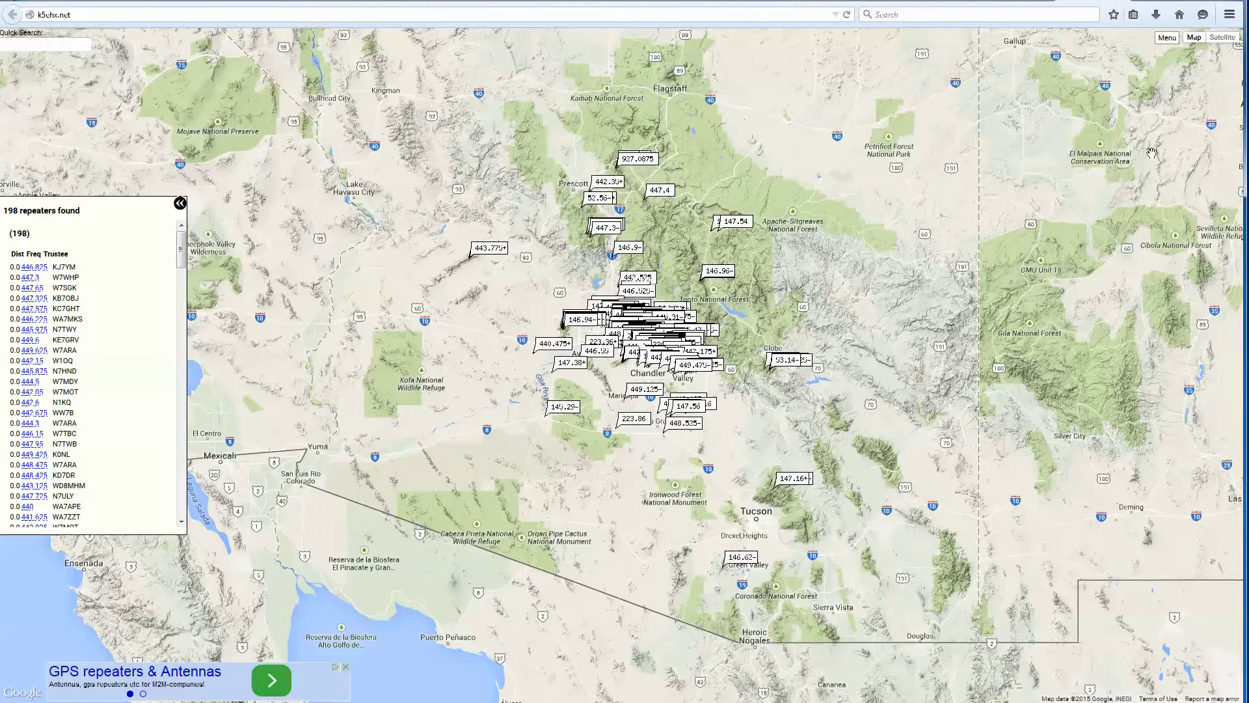
click(1164, 37)
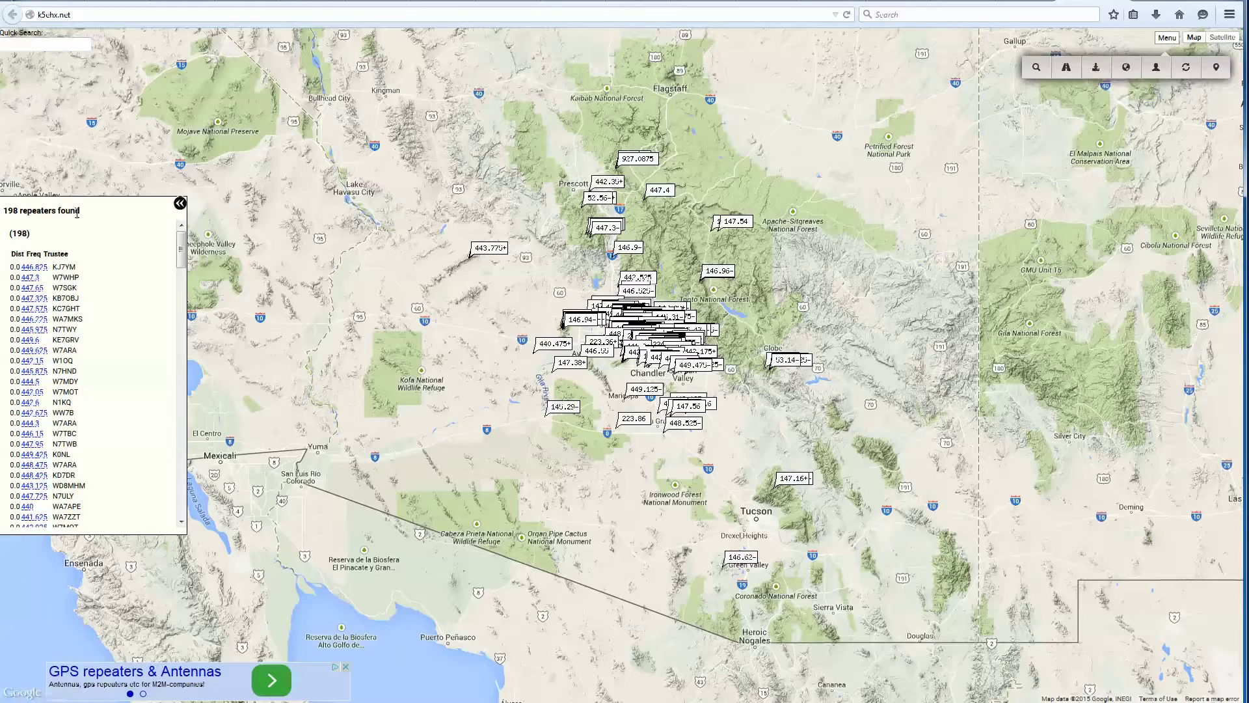
drag(181, 252, 175, 355)
scroll(174, 356, down, 15)
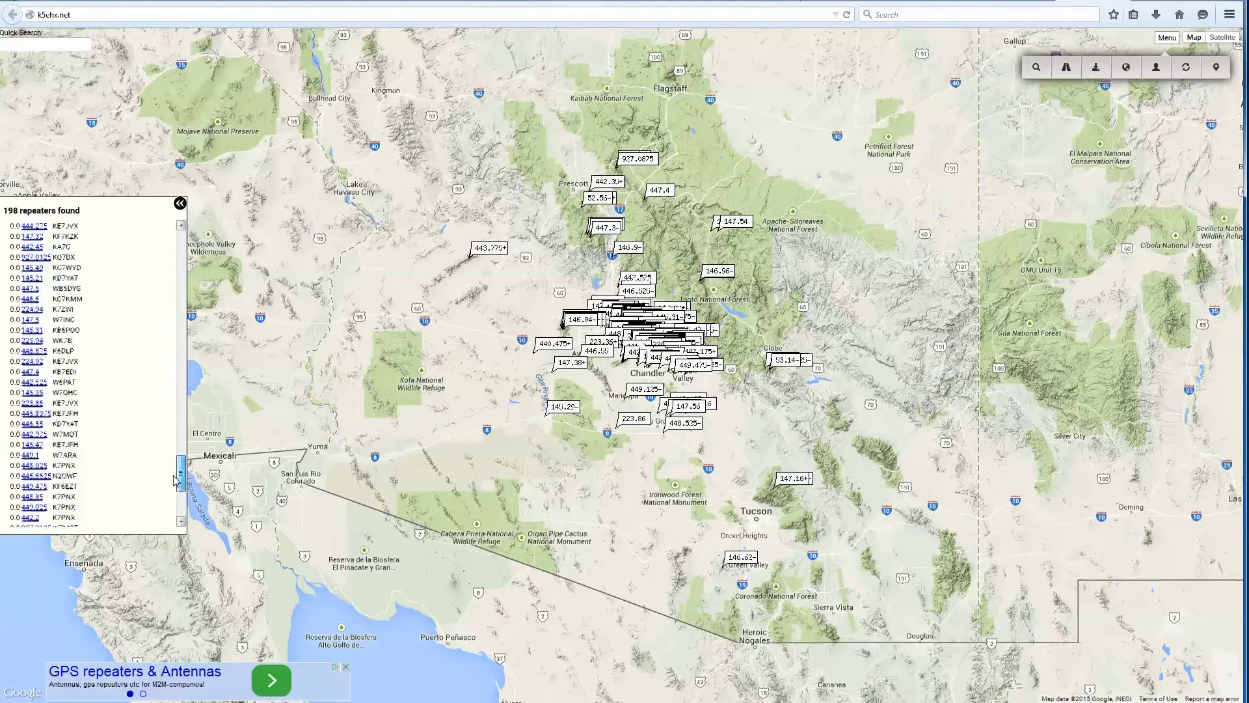
scroll(167, 369, up, 5)
scroll(167, 369, up, 15)
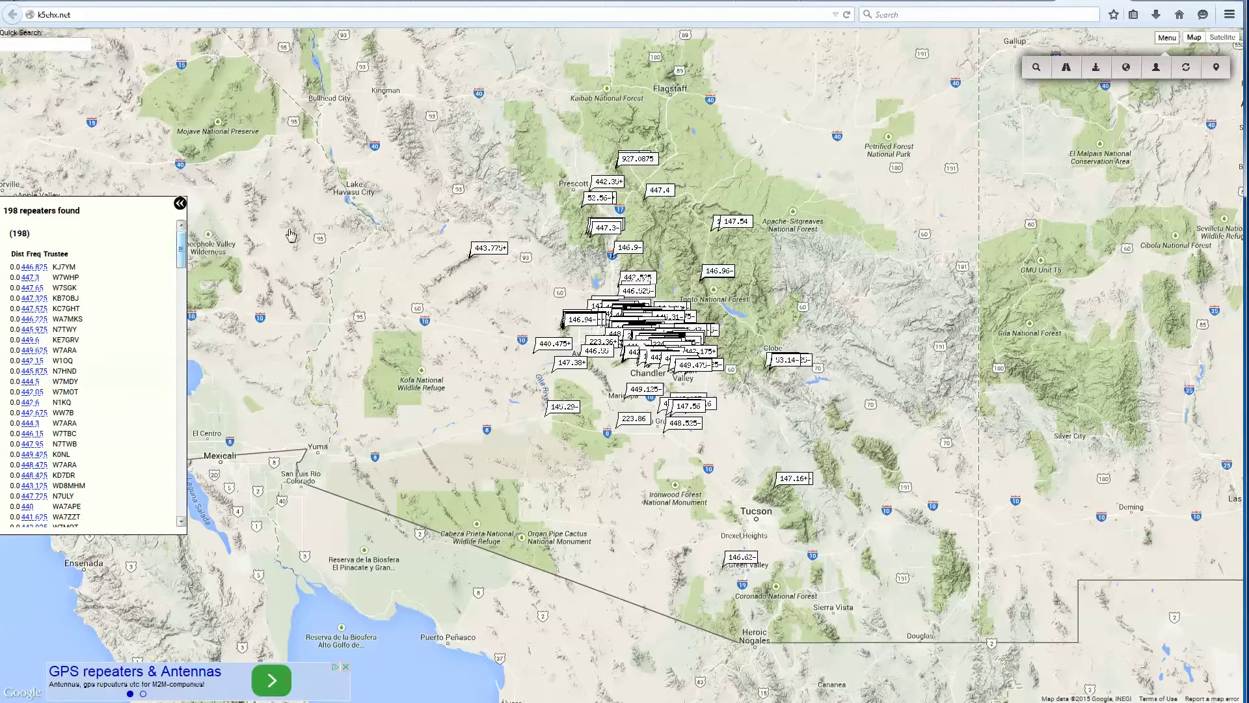
Save the 198 results in RT Systems format as k5ehx_repeater_search.tab and collapse the results list.
click(1096, 67)
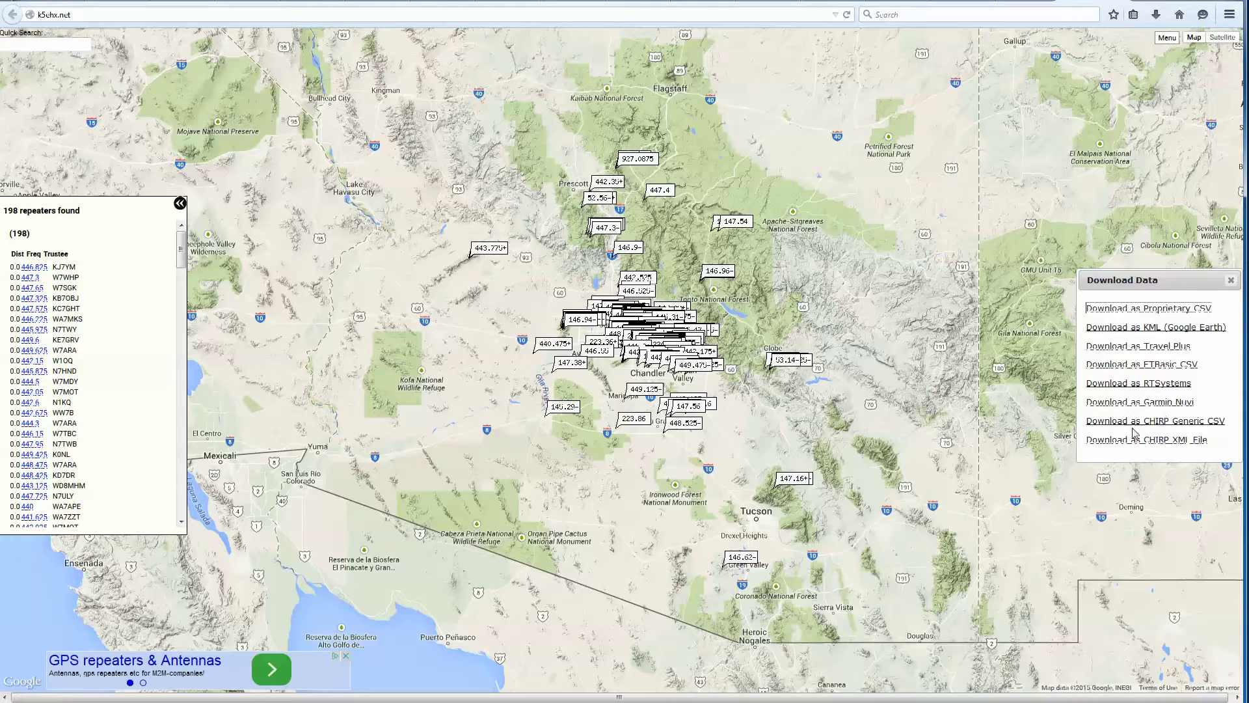
click(1139, 384)
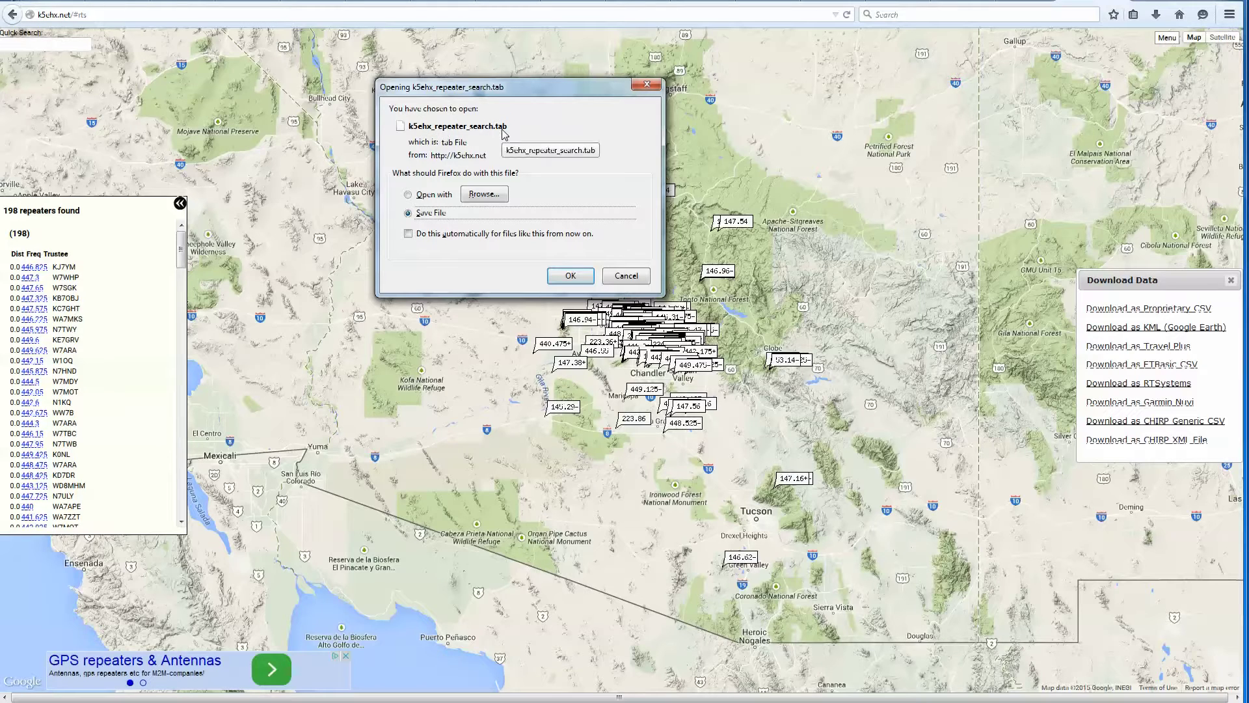
click(570, 277)
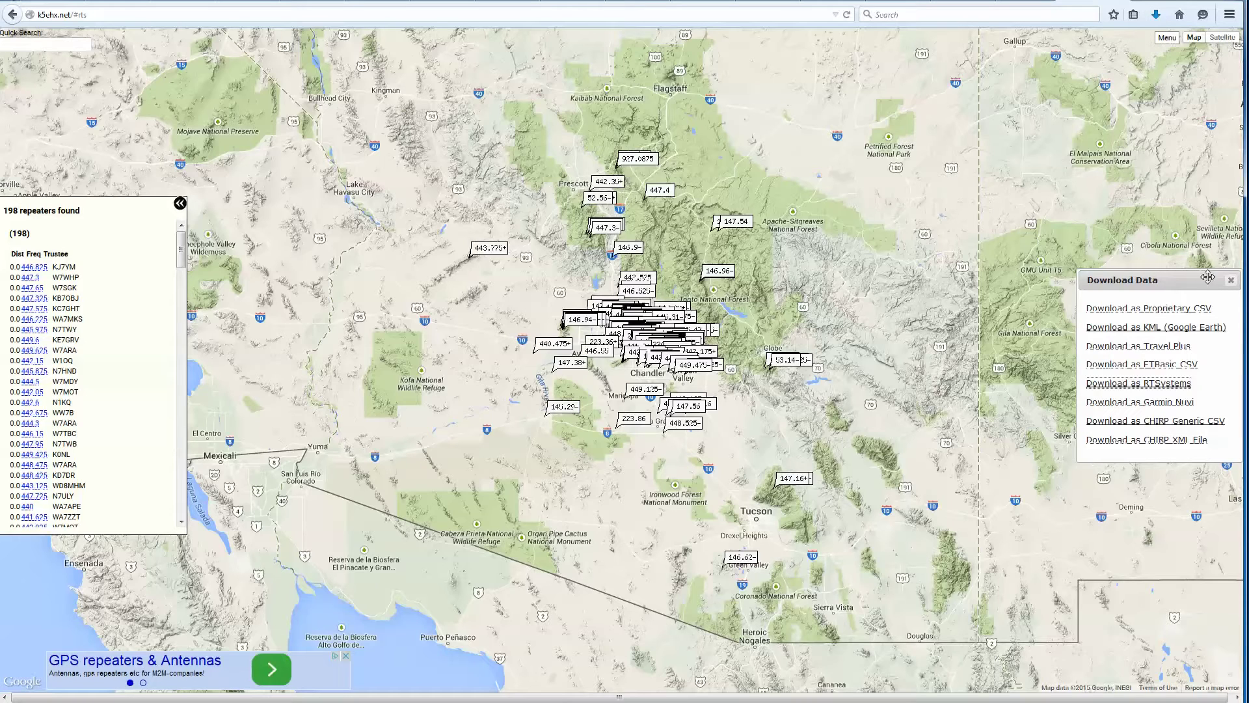
click(1231, 279)
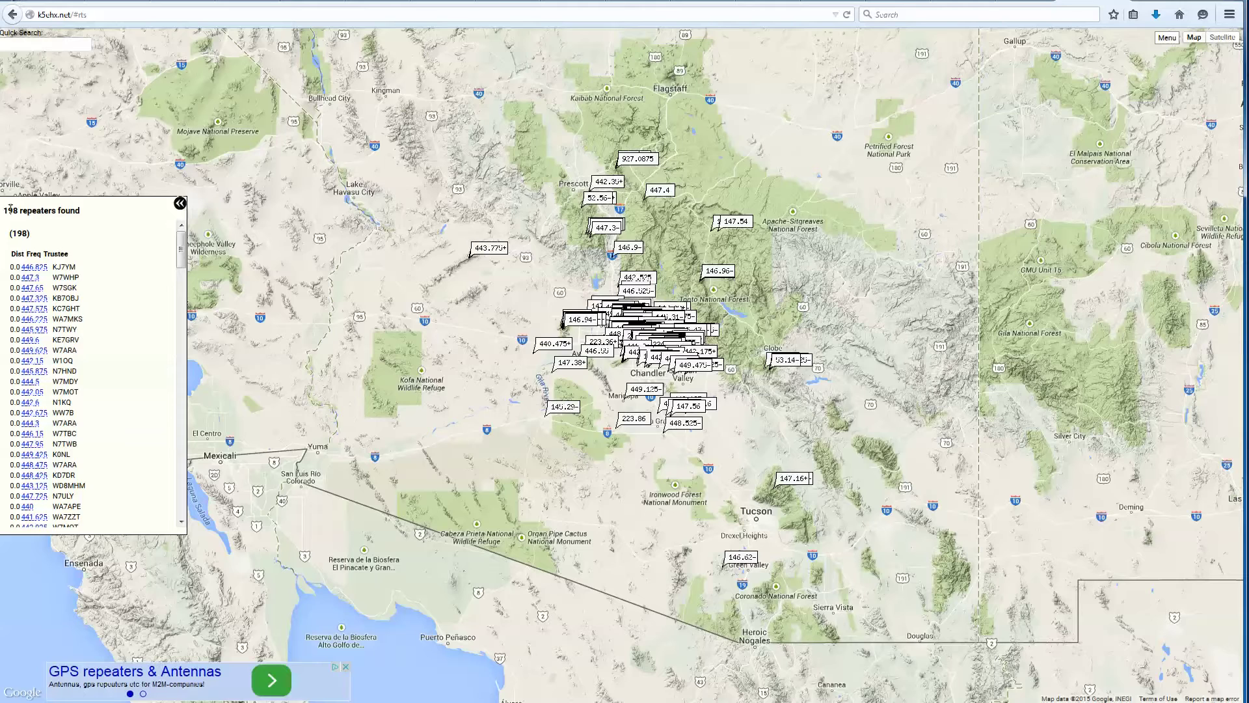
click(179, 203)
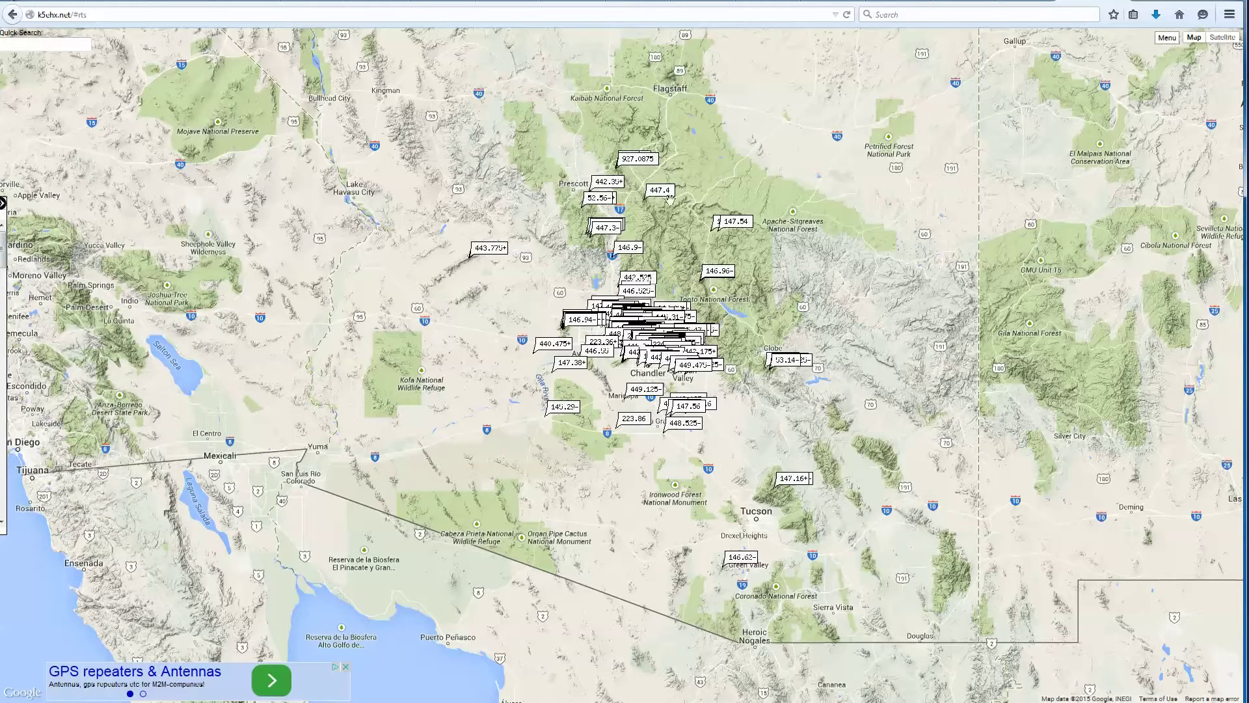
Draw a Search along route with Start 'Phoenix, az' and Finish 'San Diego, CA'.
click(1166, 42)
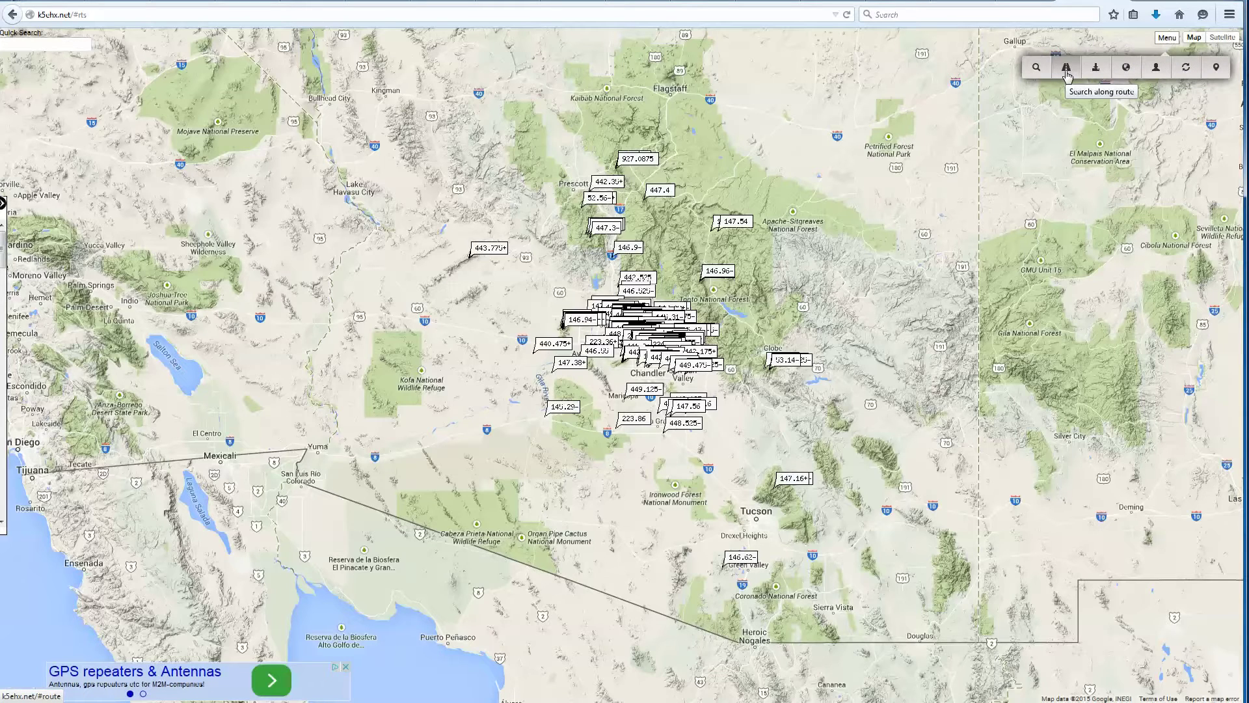
click(1066, 73)
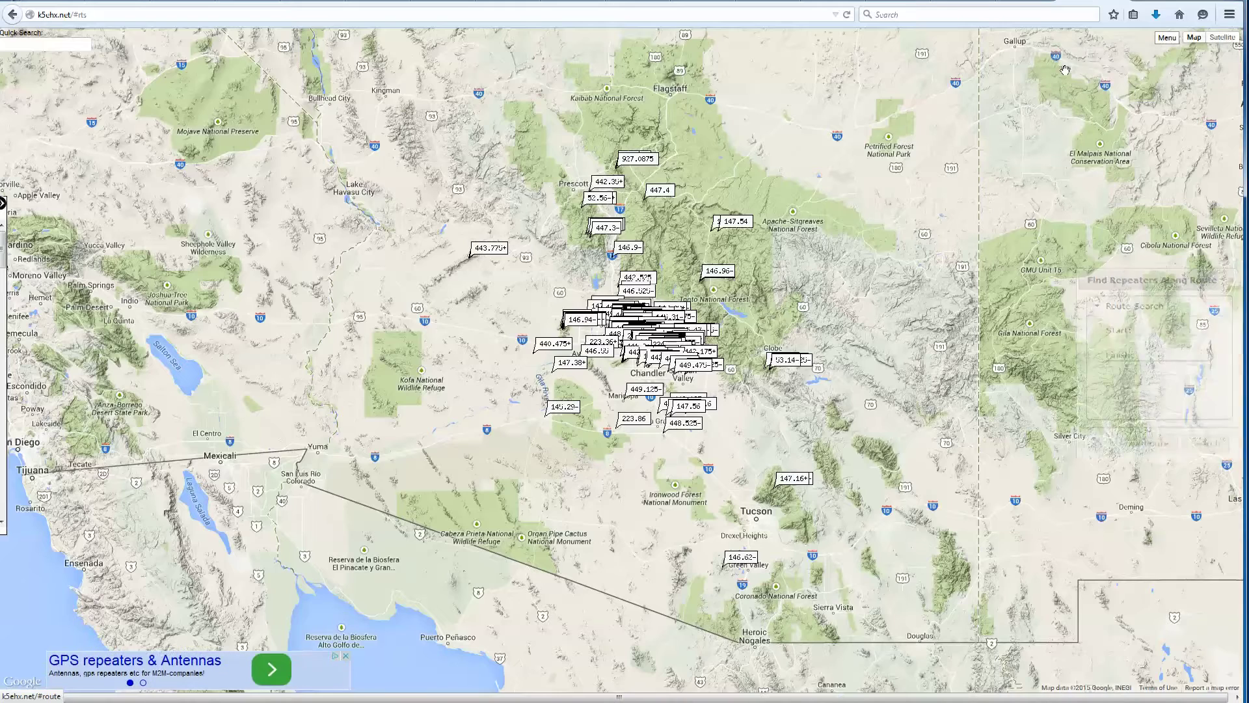
click(1154, 342)
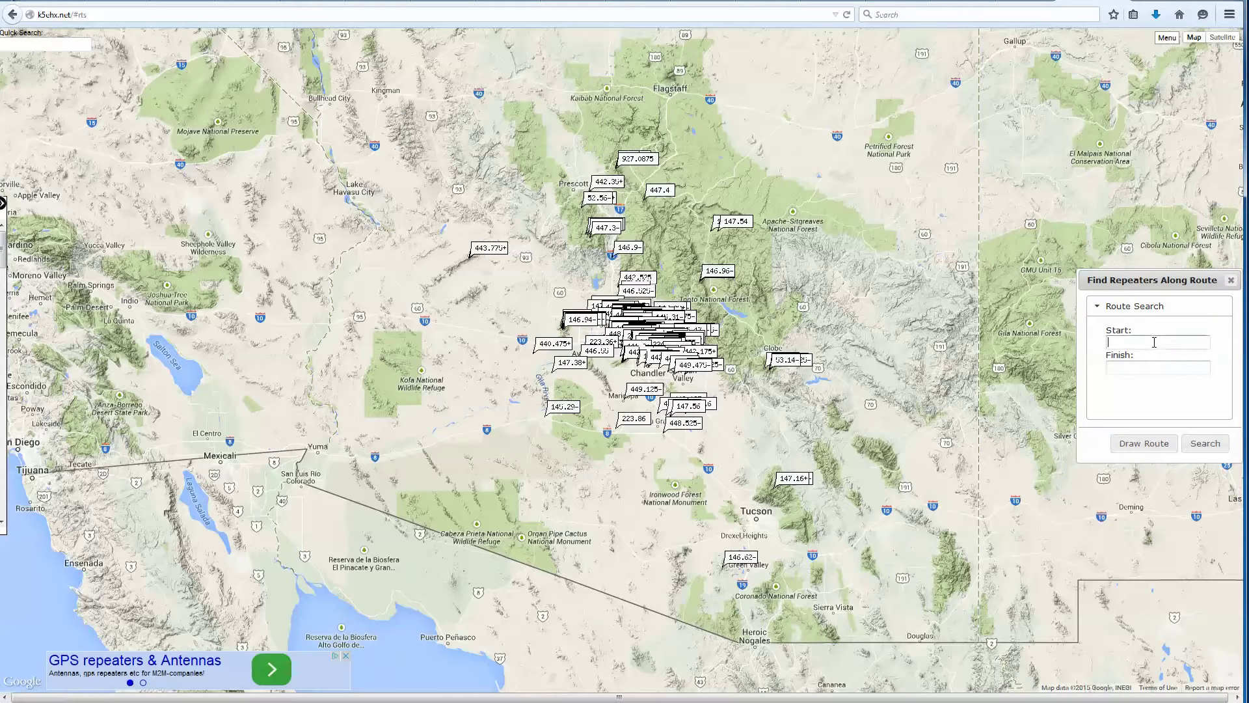
text(Phoenix, az)
key(Tab)
text(SAn)
key(BackSpace)
key(BackSpace)
text(an Diego)
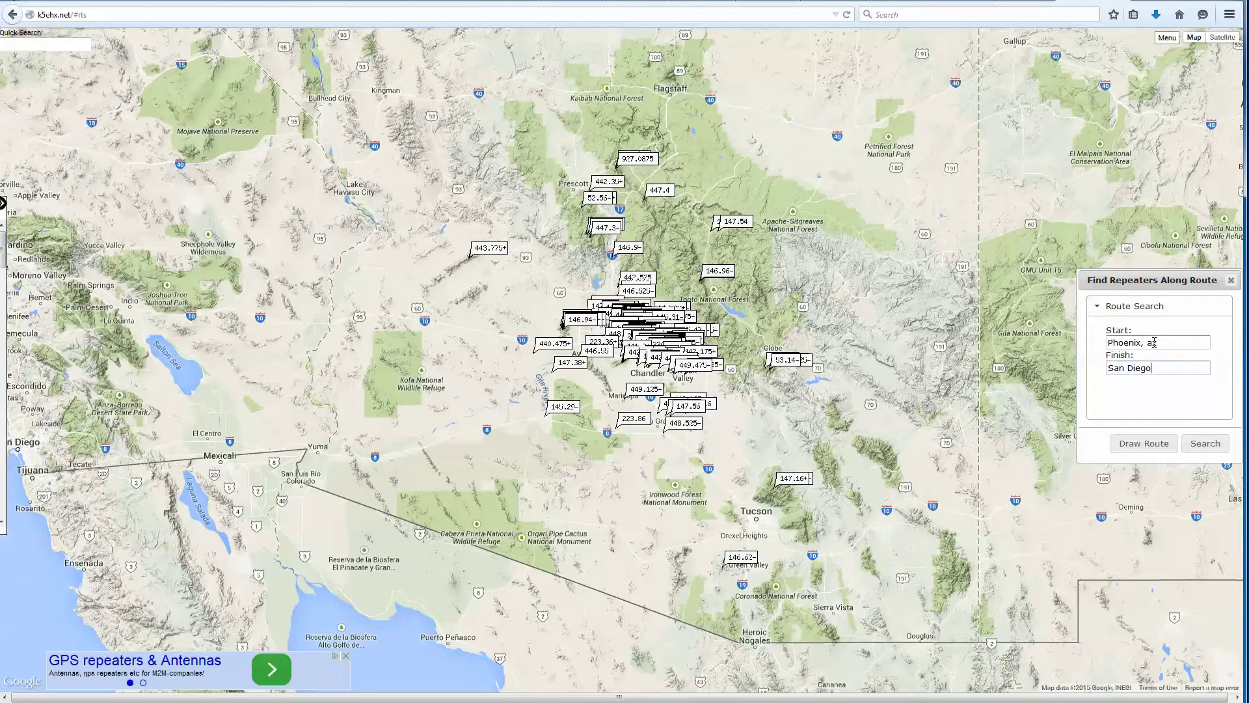
text(, CA)
click(1138, 446)
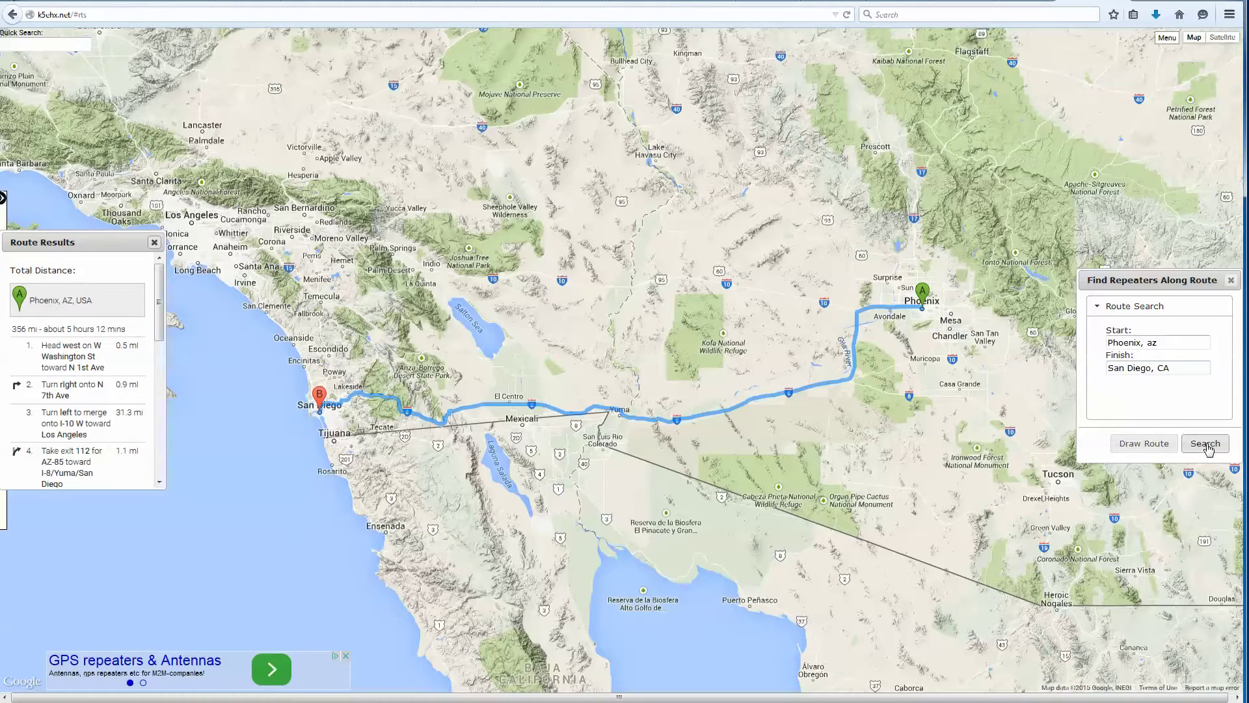
Search for repeaters along the drawn Phoenix–San Diego route, finding 174.
click(1206, 446)
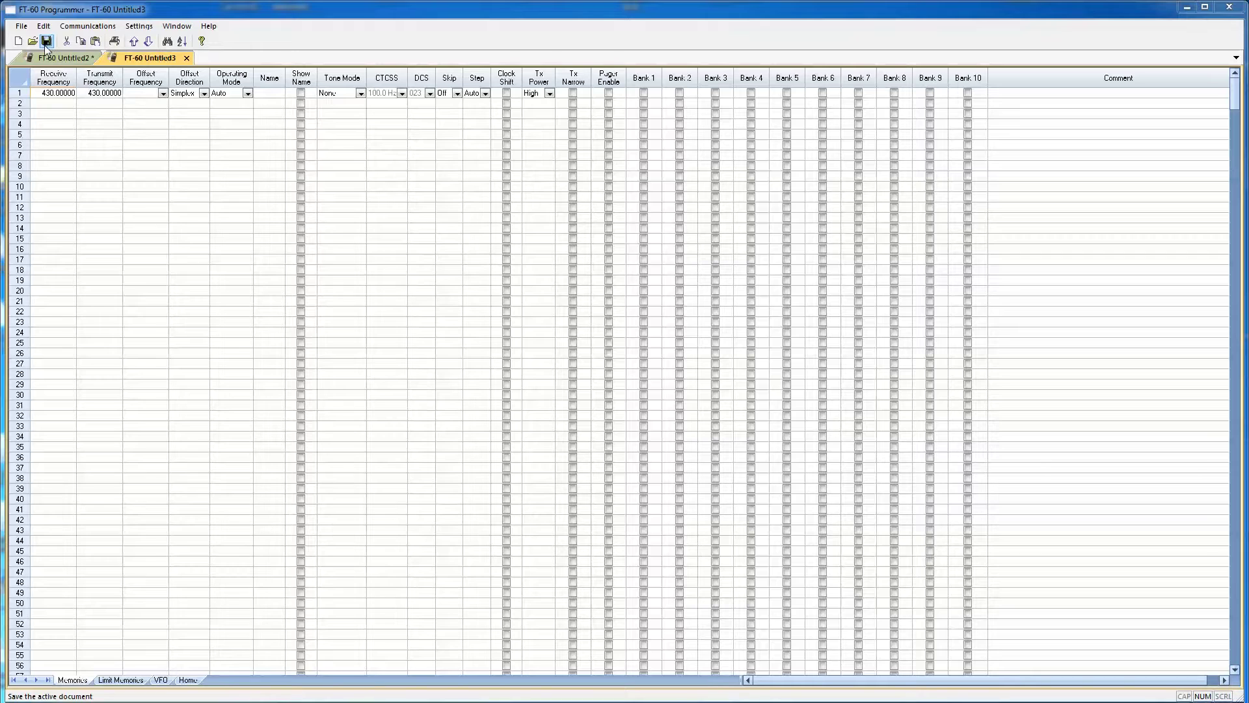
Import k5ehx_repeater_search(1) from the Desktop into Untitled3 via File > Import.
click(22, 26)
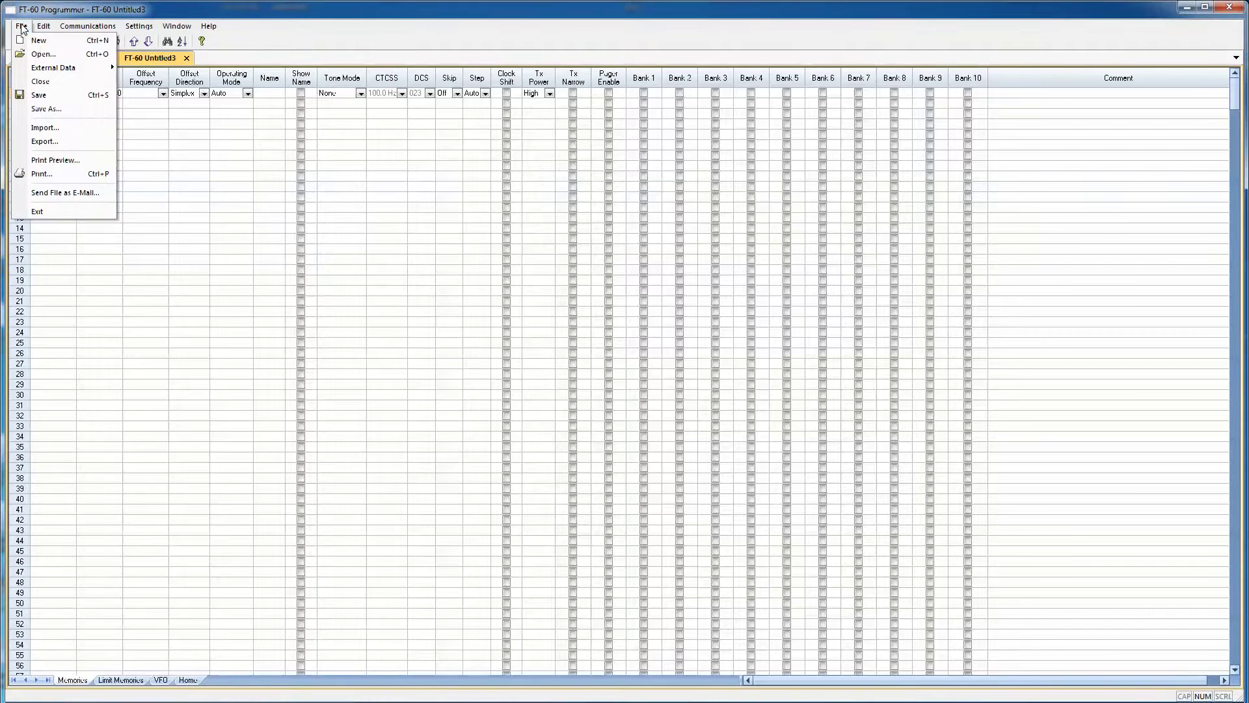
click(44, 128)
drag(796, 275, 795, 371)
click(573, 393)
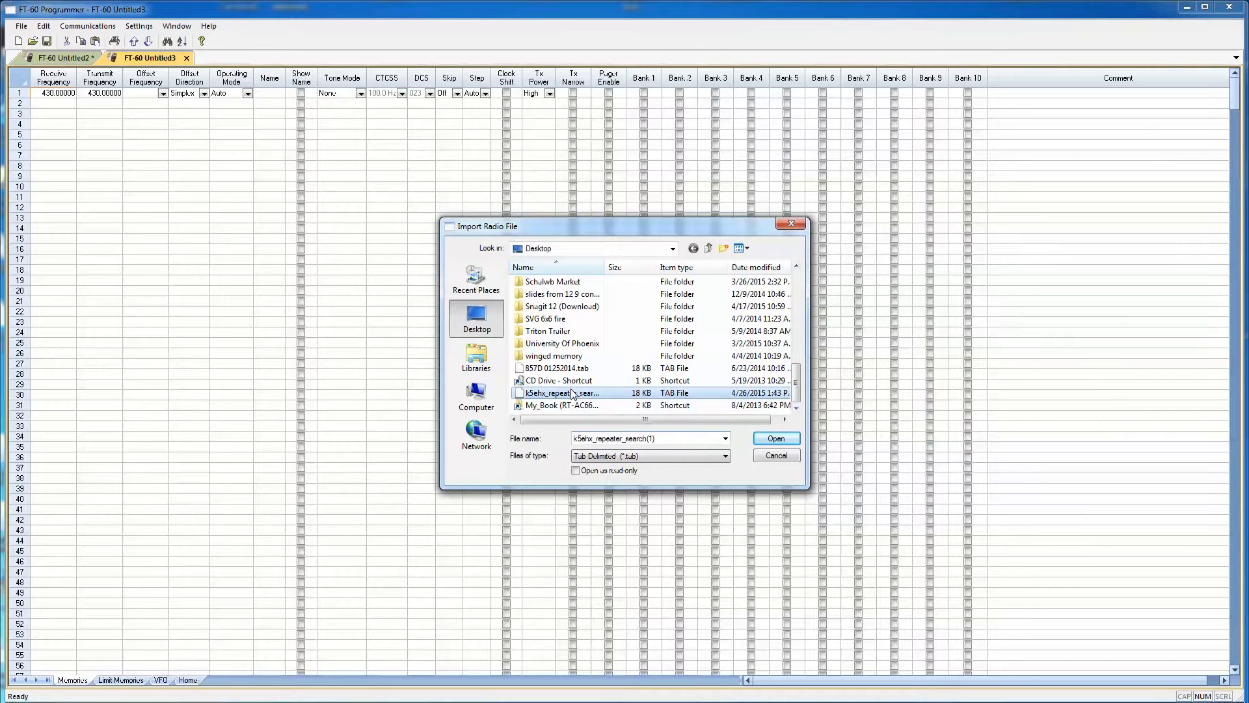
click(764, 440)
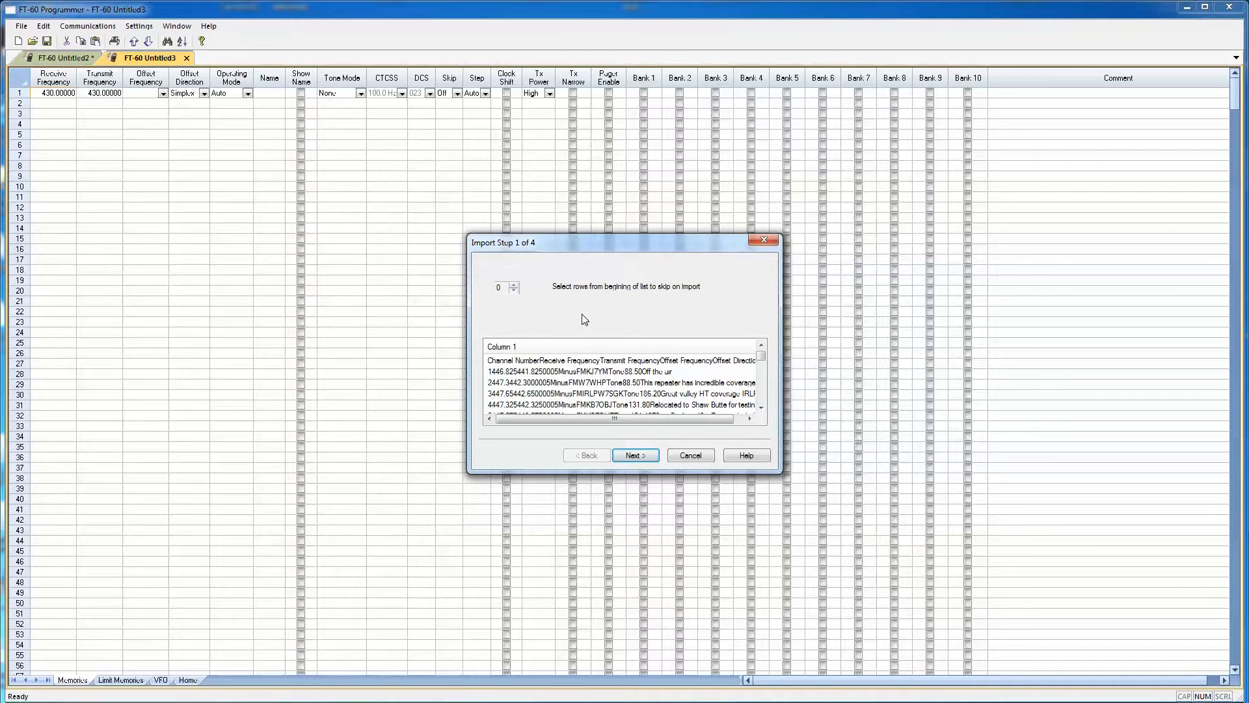
Advance the import wizard past delimiters and column mapping to step 4 of 4.
click(636, 455)
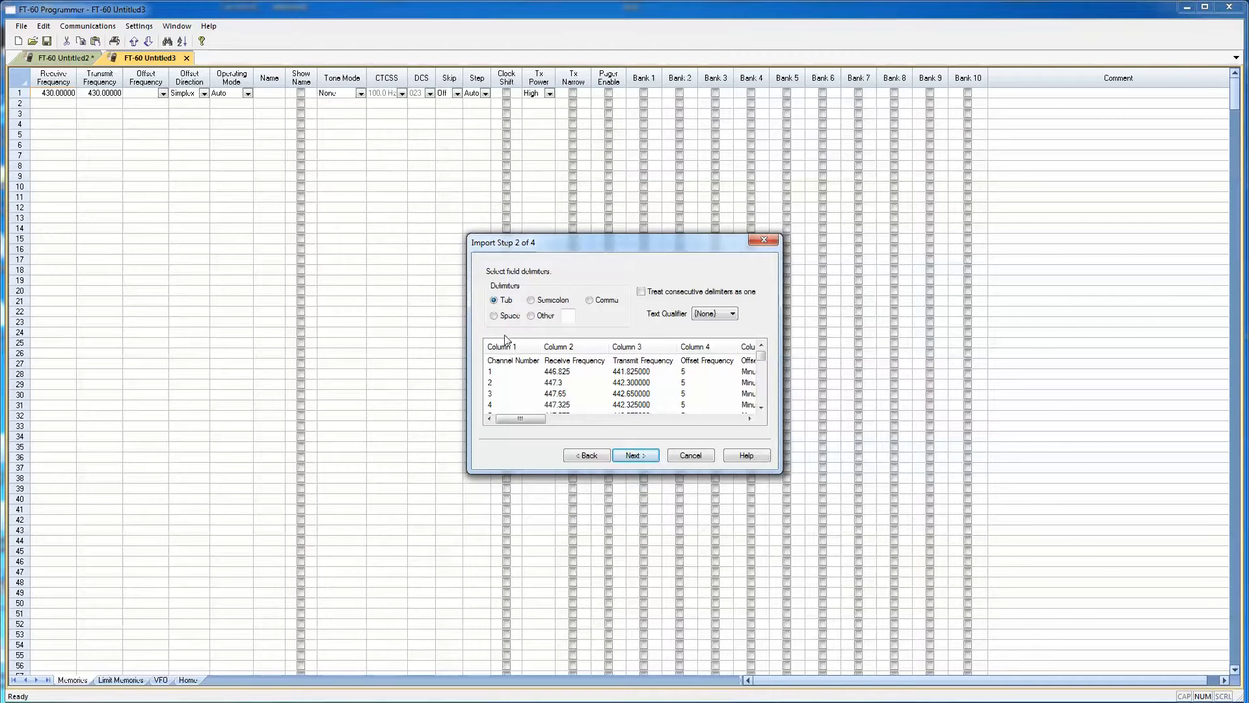
mouse_move(517, 418)
mouse_down()
mouse_move(680, 428)
mouse_move(506, 429)
mouse_up()
click(635, 455)
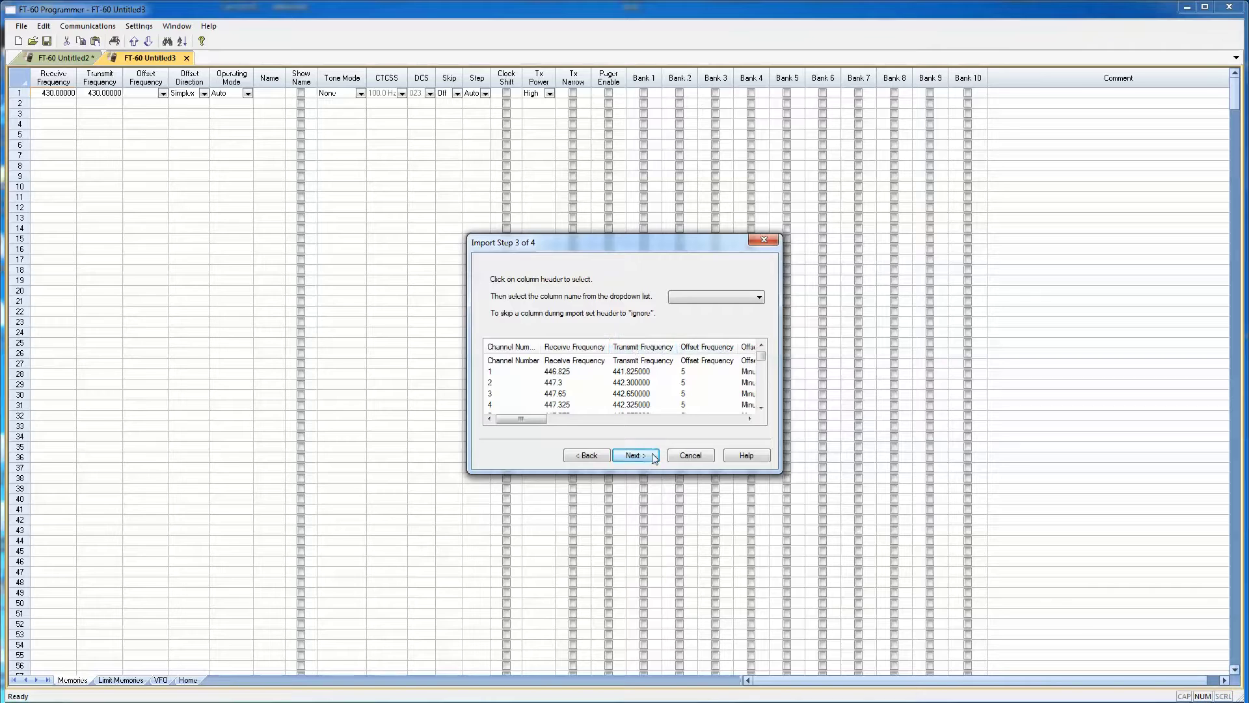
drag(517, 419, 573, 423)
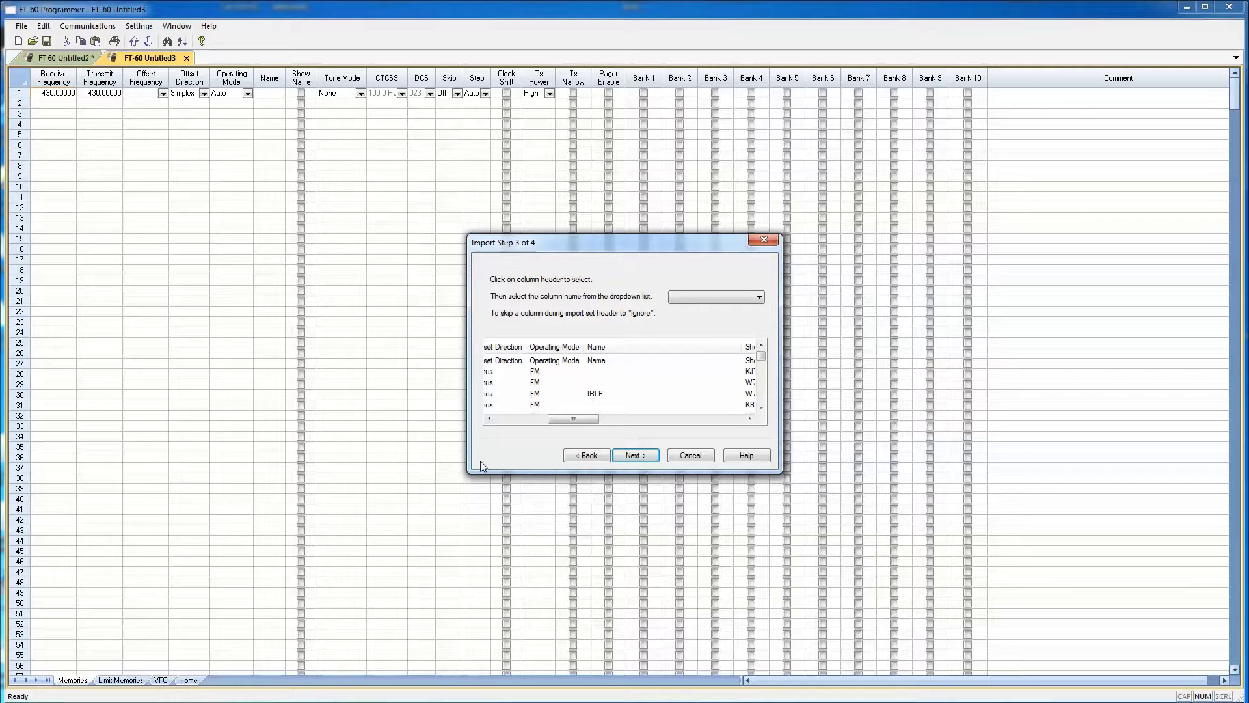
click(641, 454)
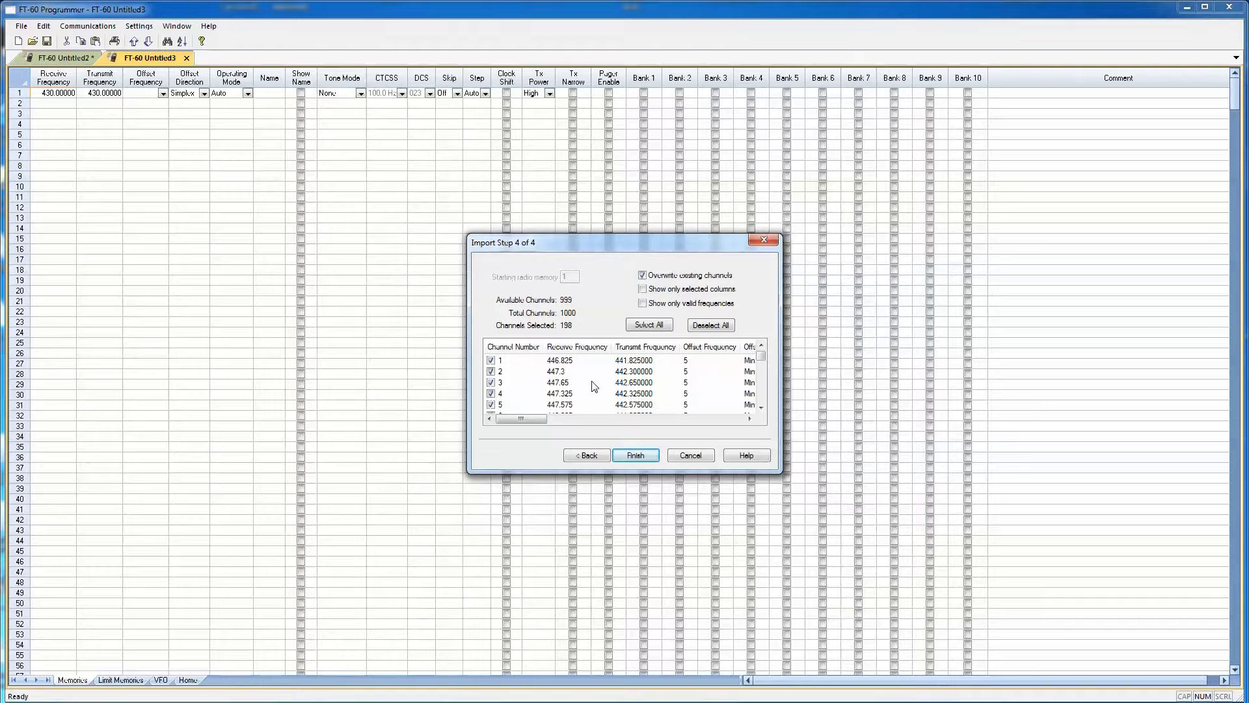
scroll(594, 386, down, 4)
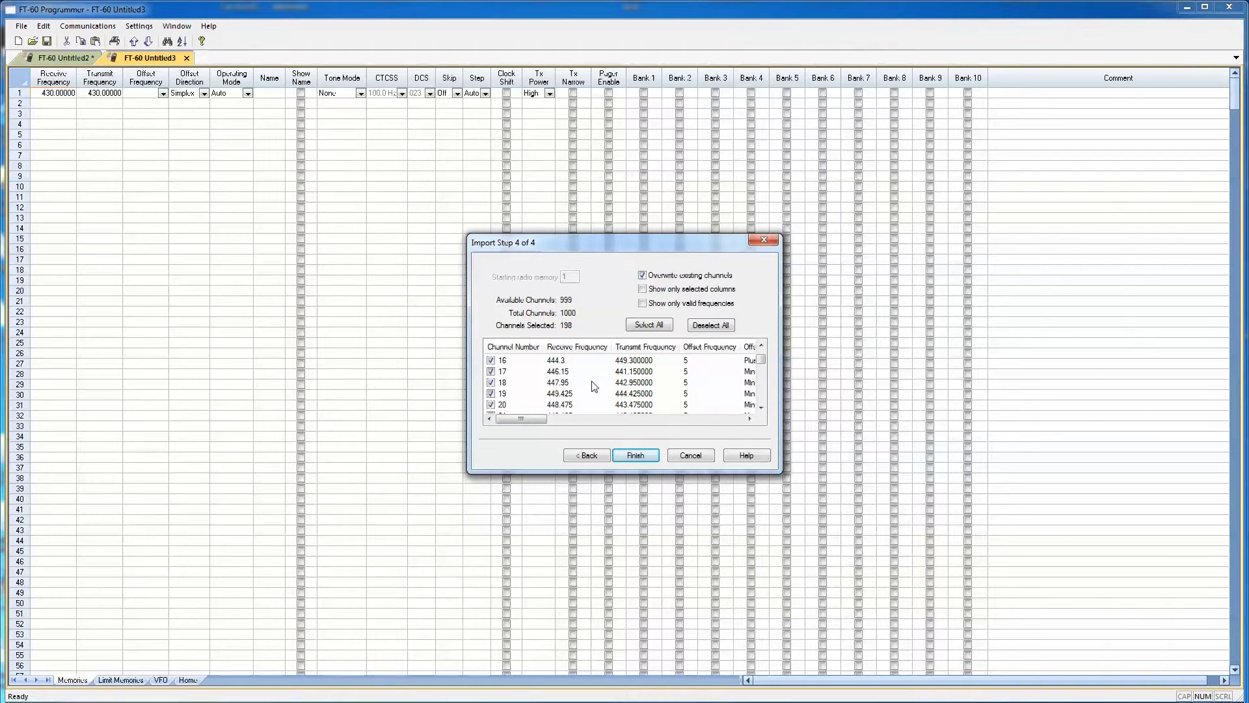
drag(520, 419, 623, 432)
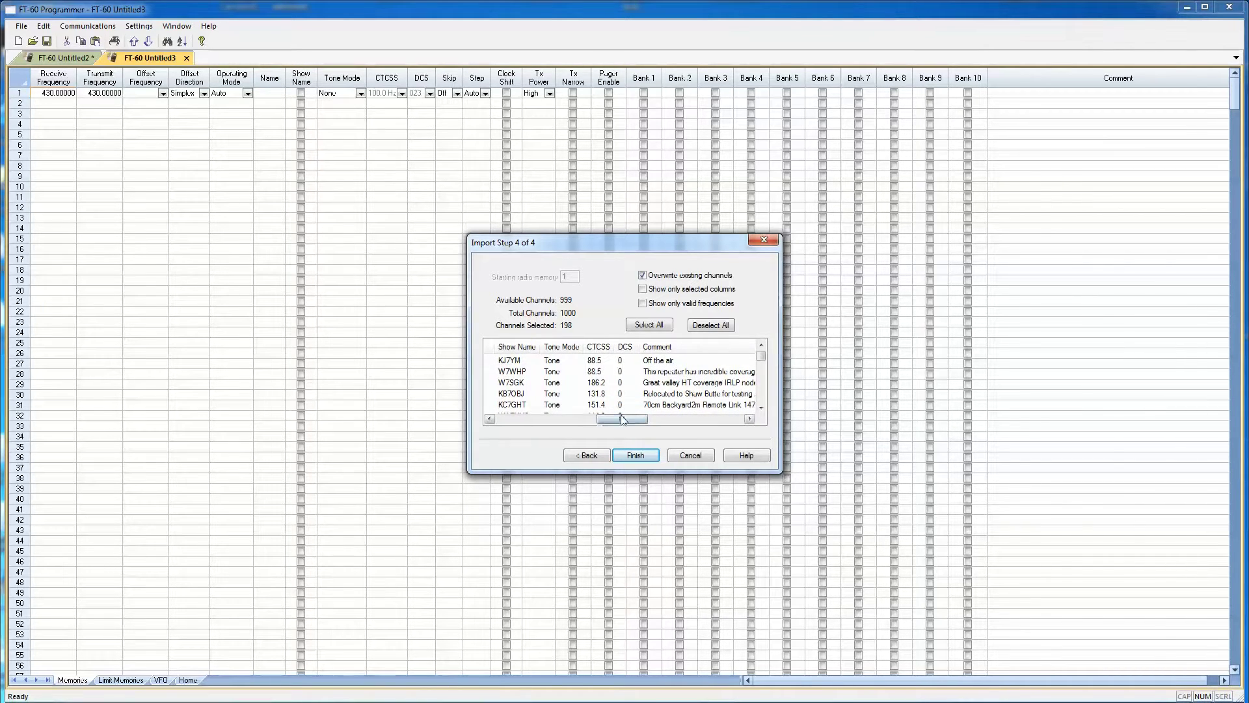
drag(623, 419, 522, 419)
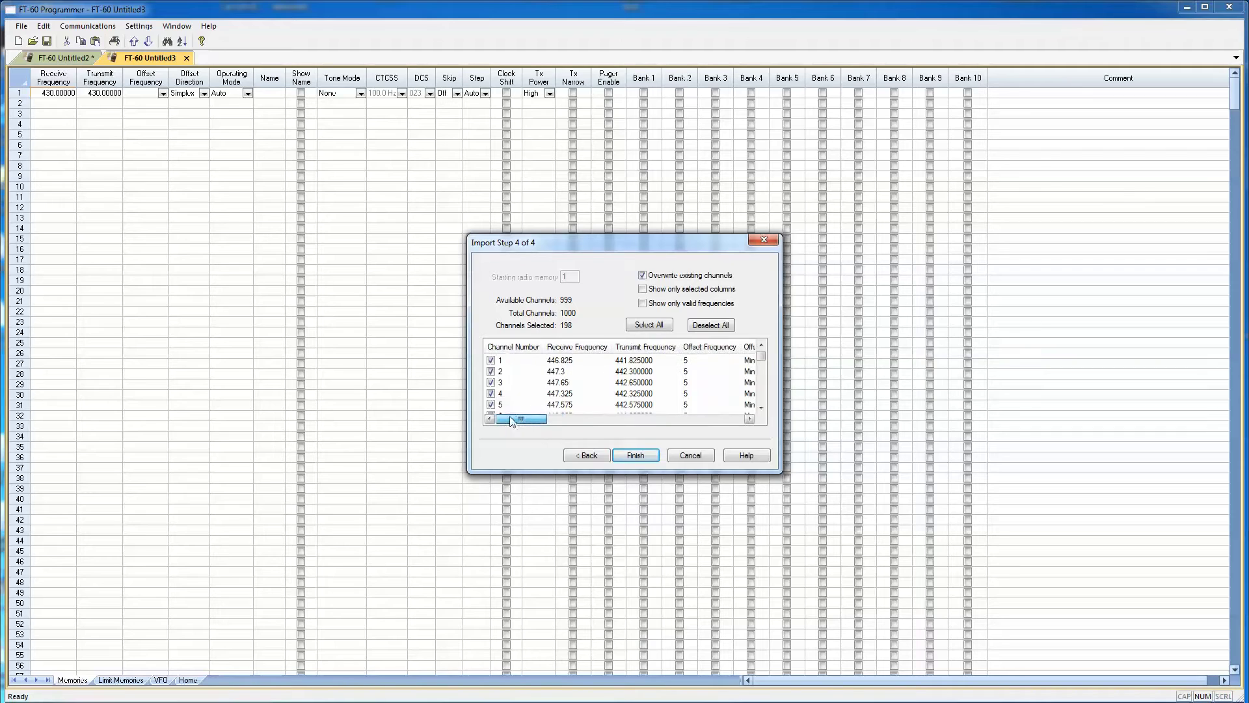
Untick channels 1, 91 and 92 and finish importing the remaining 195 channels.
click(490, 360)
scroll(562, 396, down, 1)
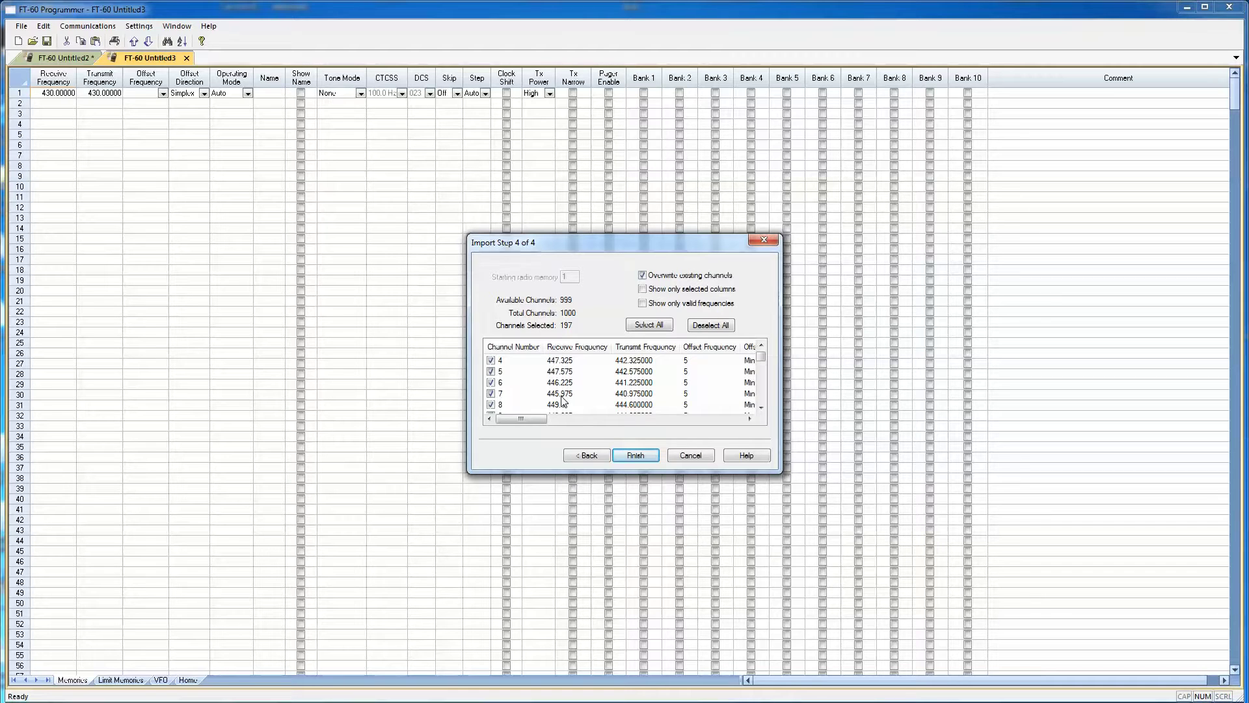
scroll(563, 400, down, 8)
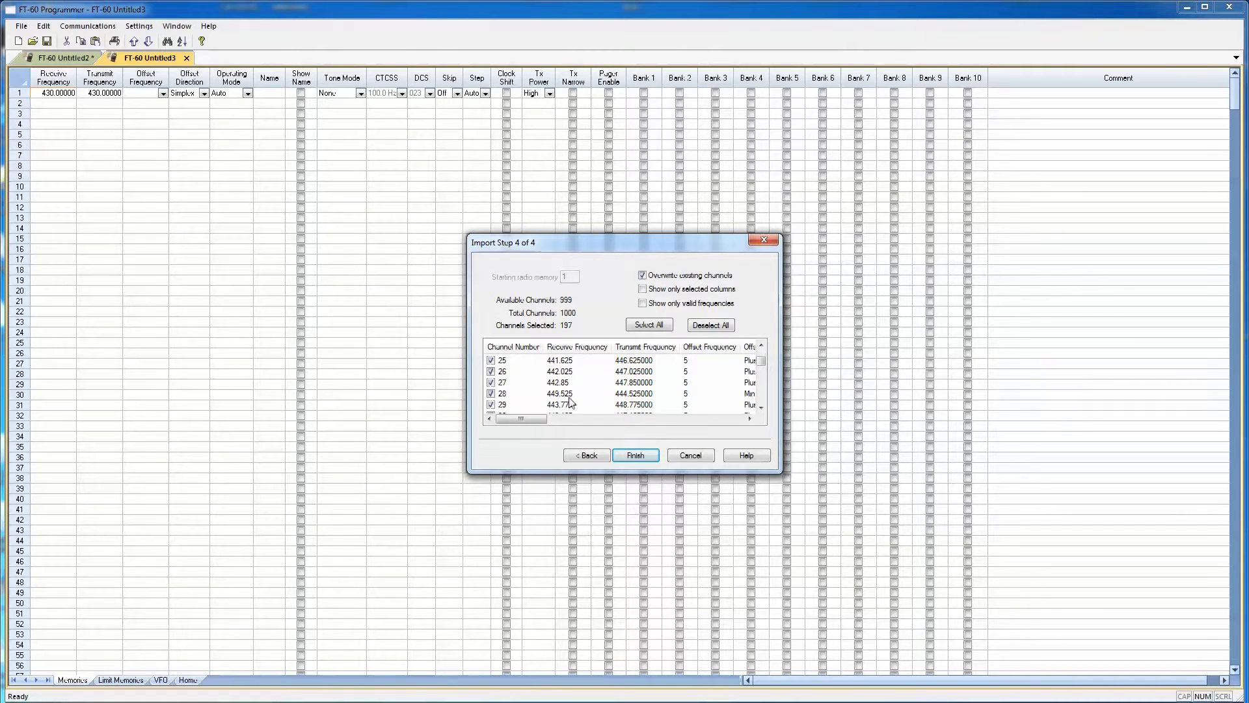
scroll(609, 401, down, 12)
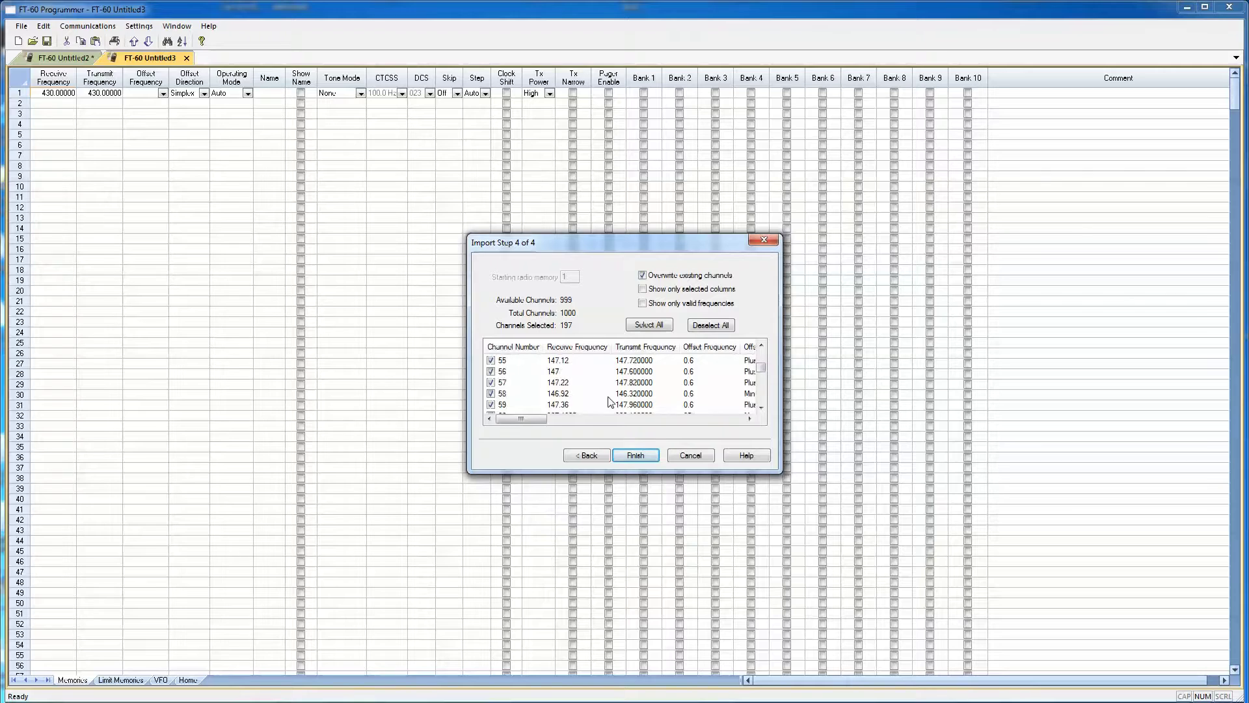
scroll(608, 402, down, 8)
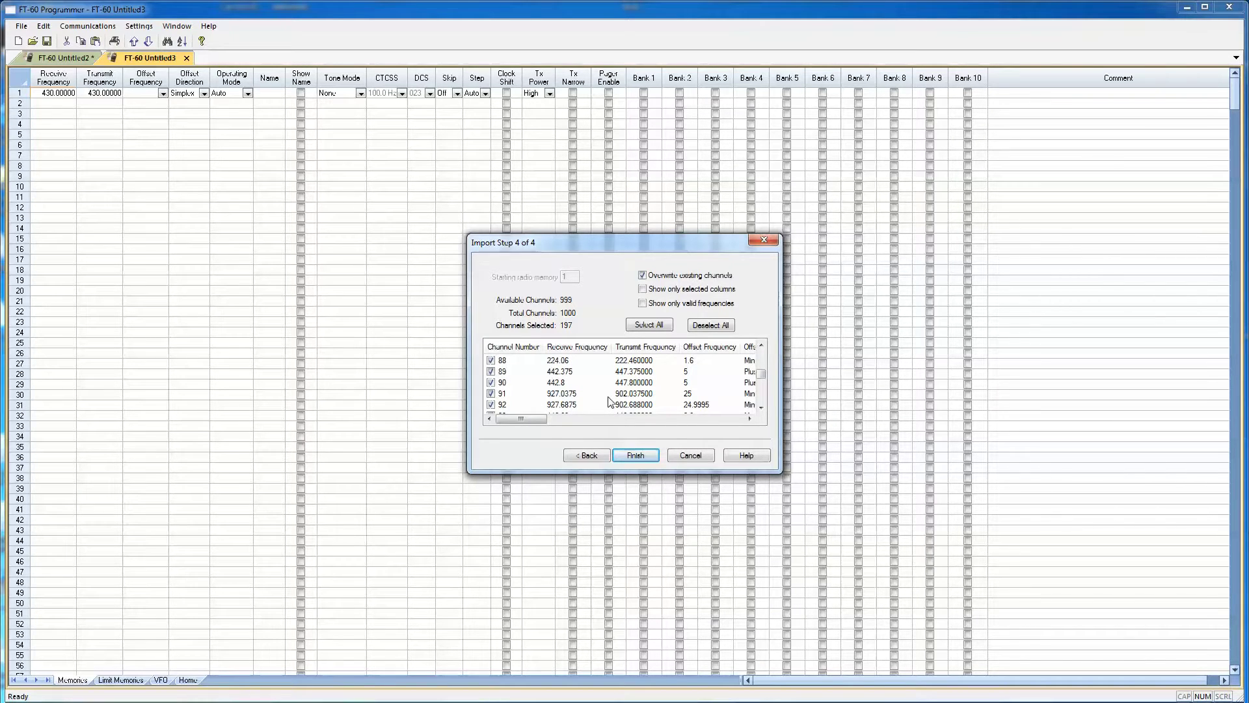
click(490, 393)
click(491, 403)
click(635, 455)
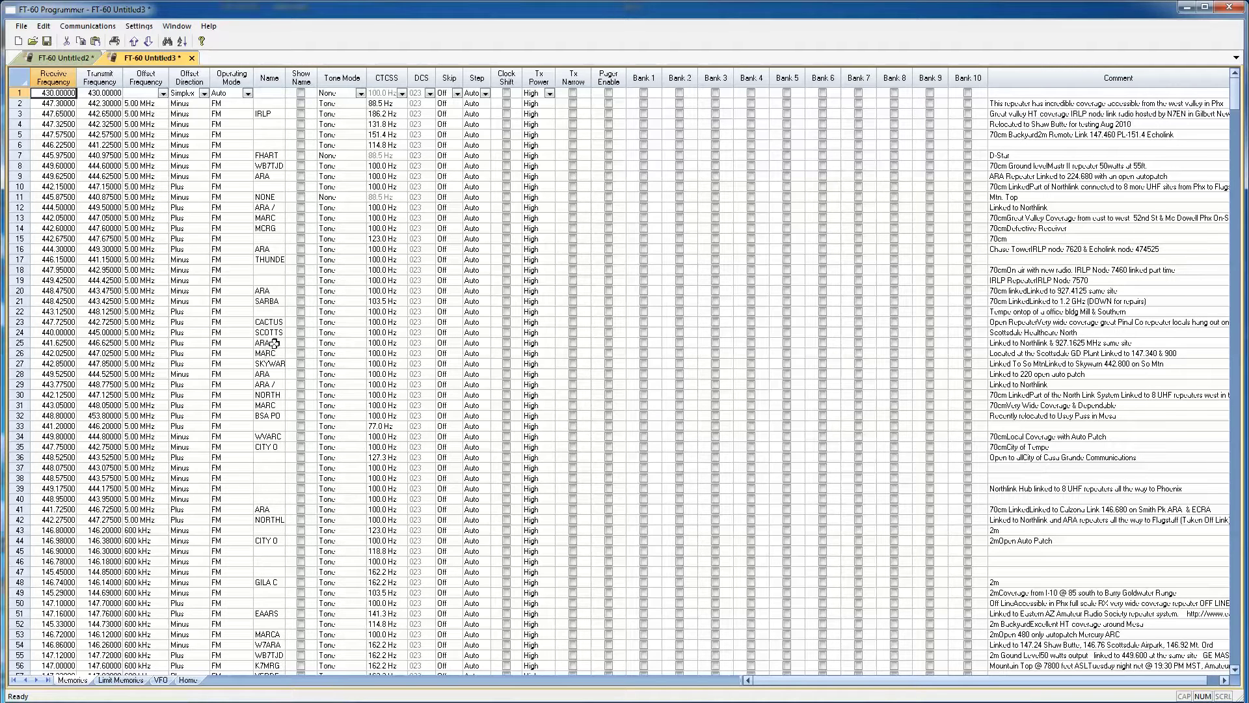
Review the imported memory grid from row 28's ARA entry, confirming rows 91 and 92 are empty.
click(268, 374)
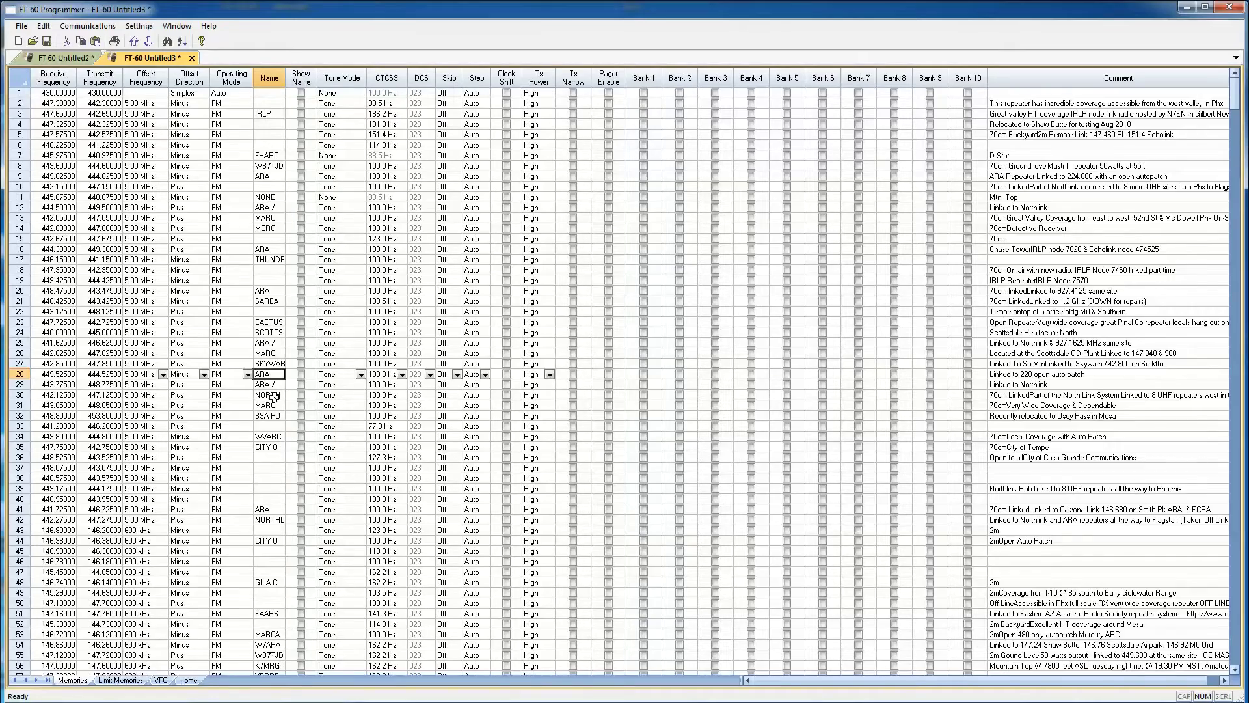
scroll(274, 396, down, 7)
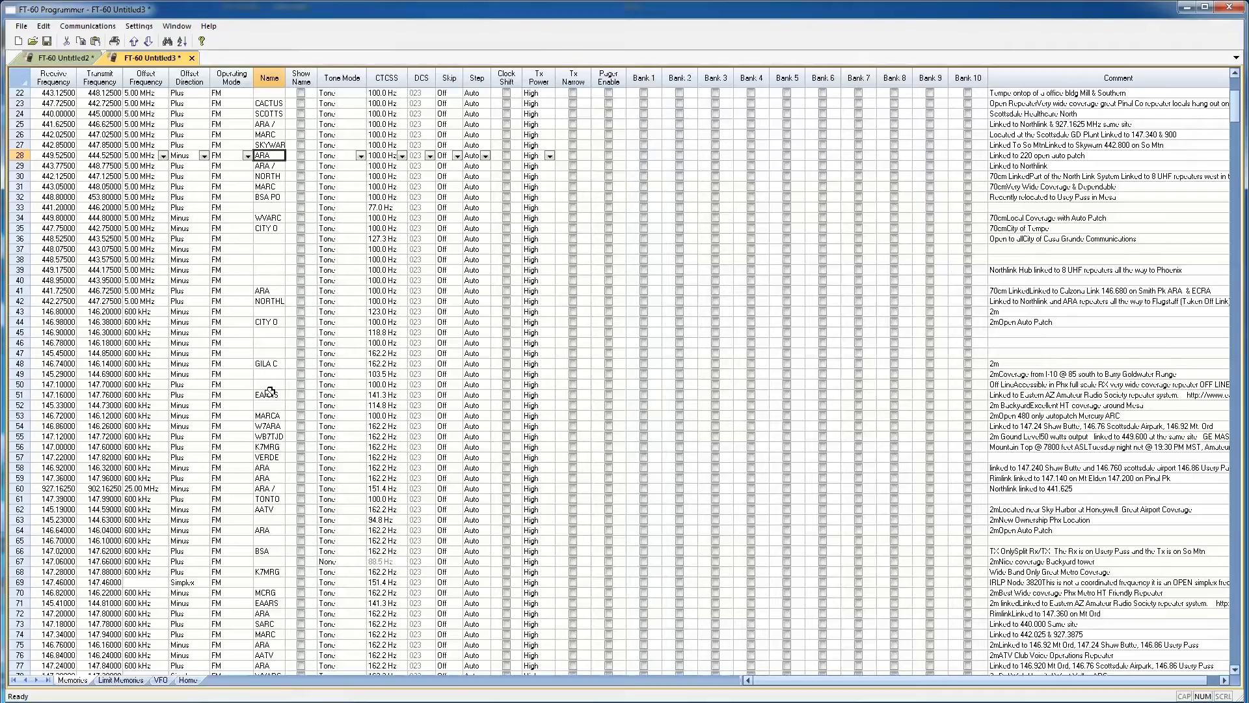
scroll(270, 392, down, 9)
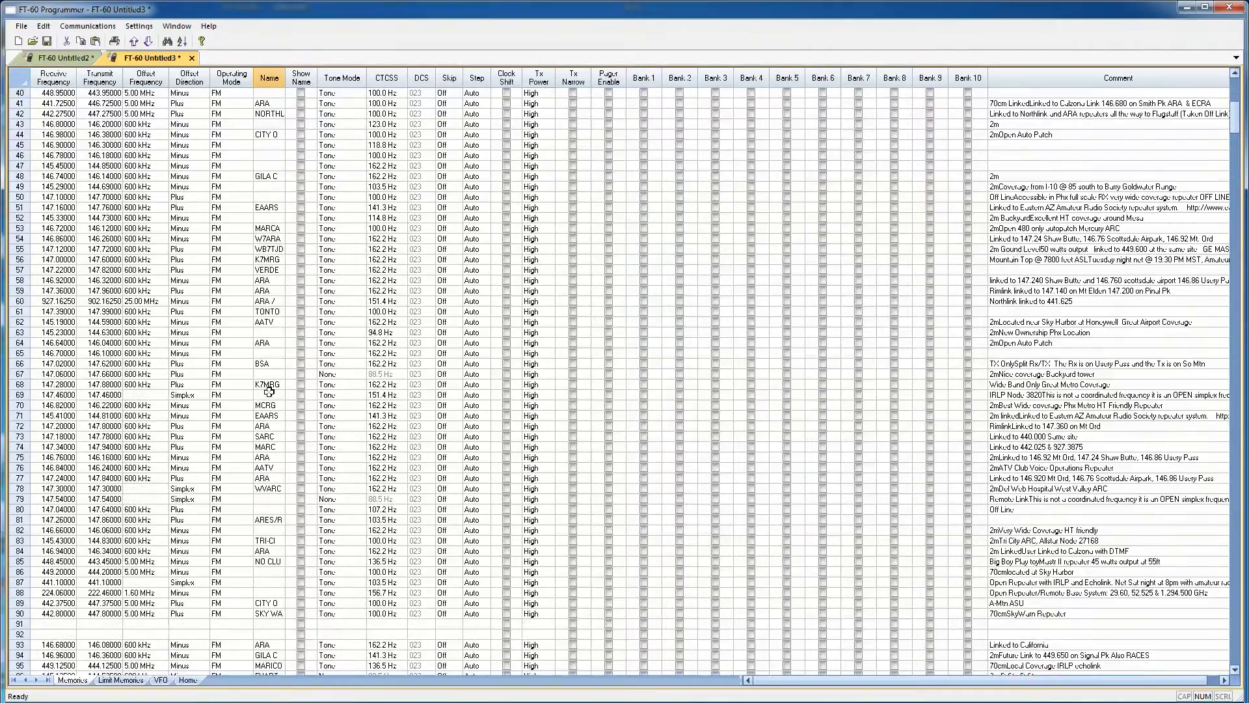
scroll(269, 390, down, 4)
scroll(269, 391, down, 1)
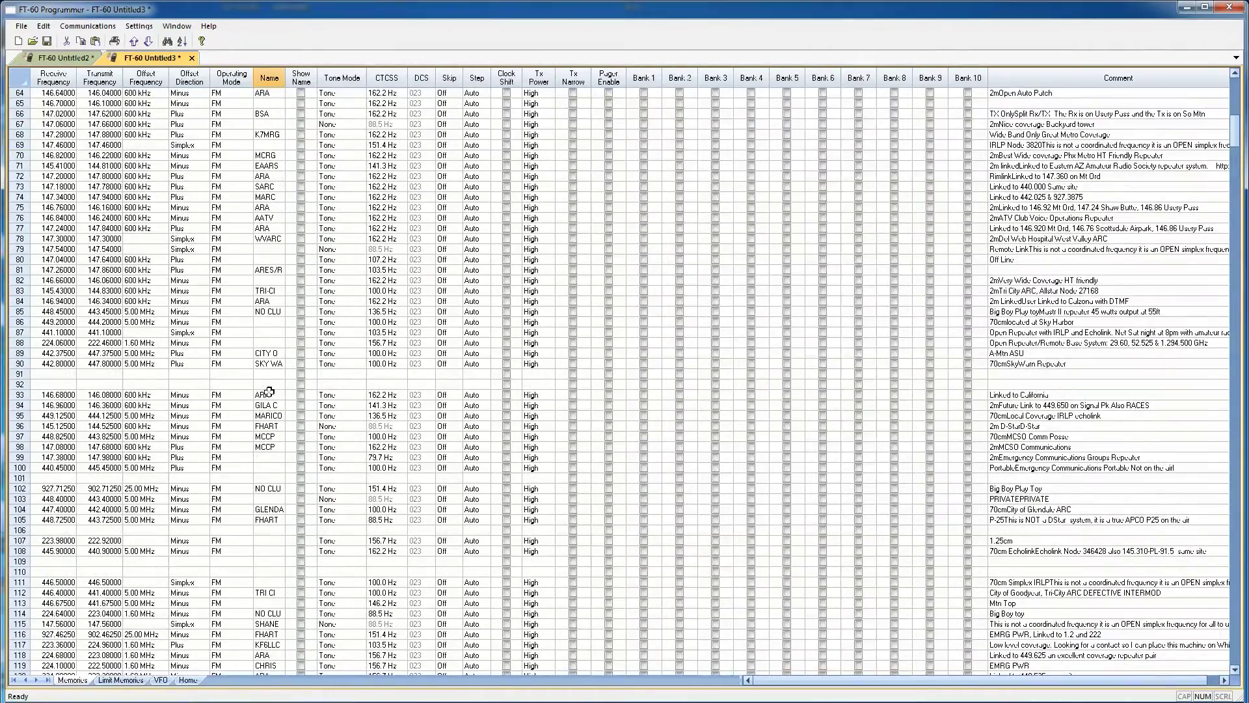
scroll(269, 390, up, 20)
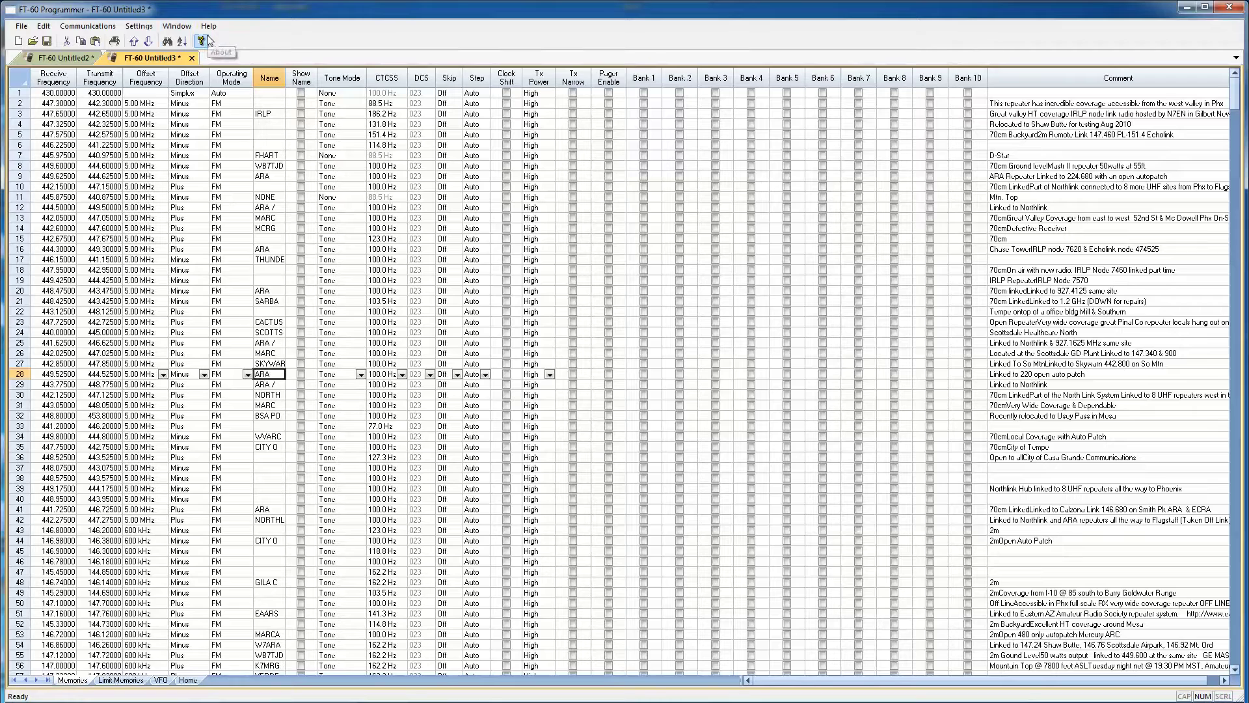
Create a new blank FT-60 Untitled4 memory file.
click(21, 28)
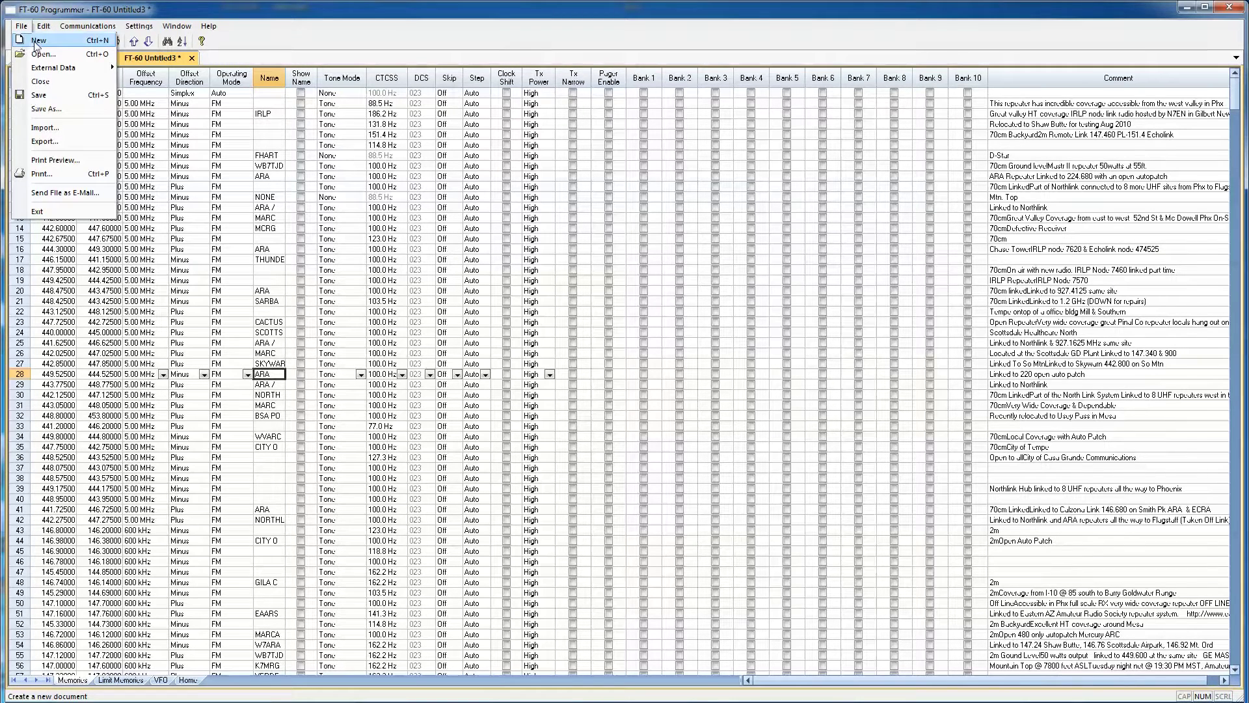
mouse_move(87, 26)
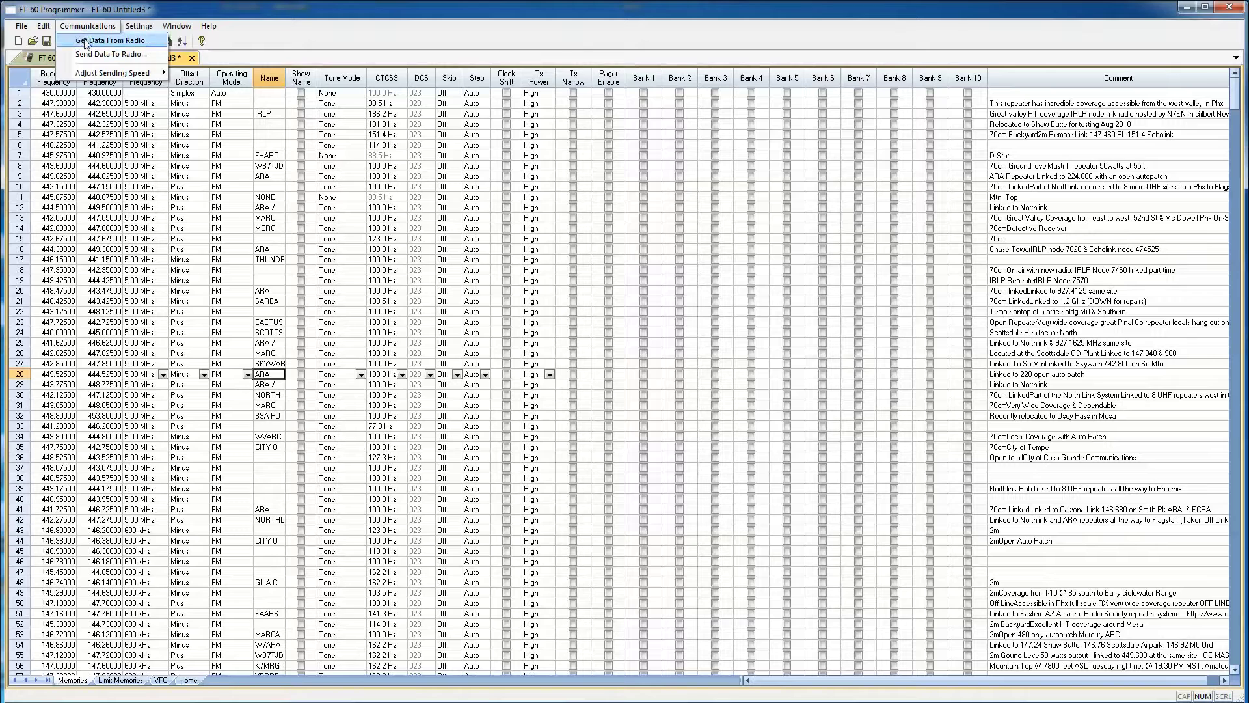
click(357, 29)
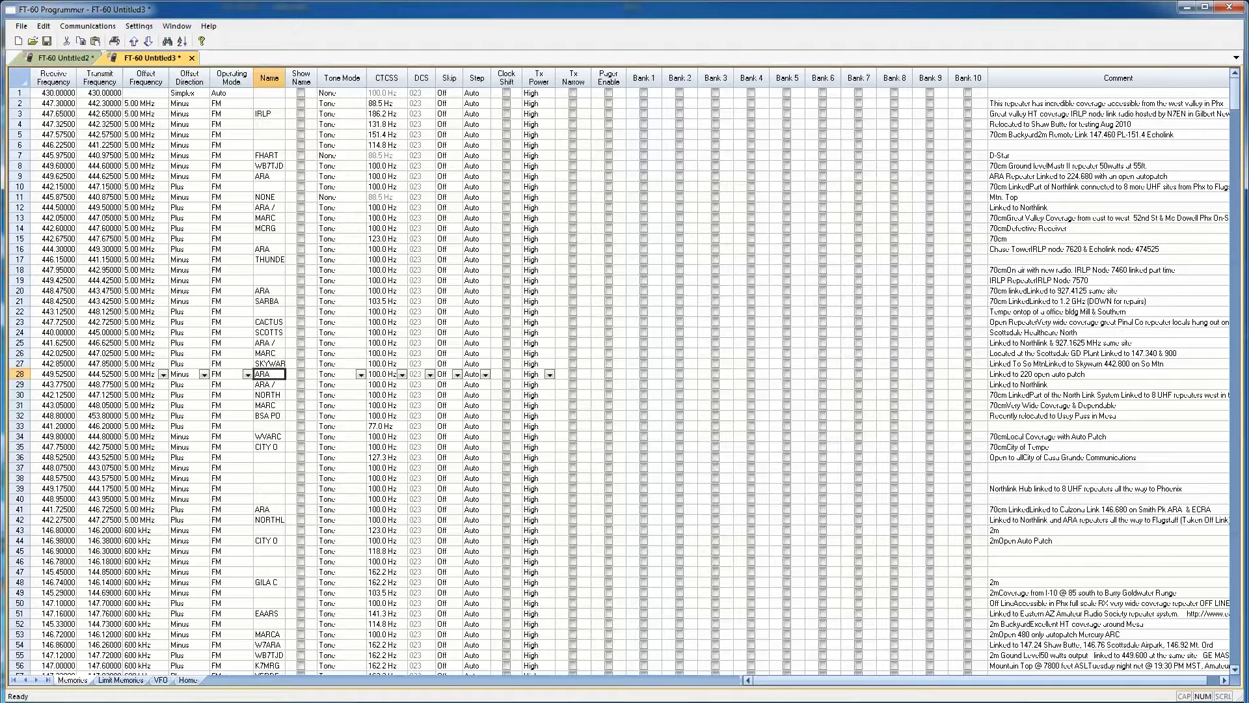
click(21, 27)
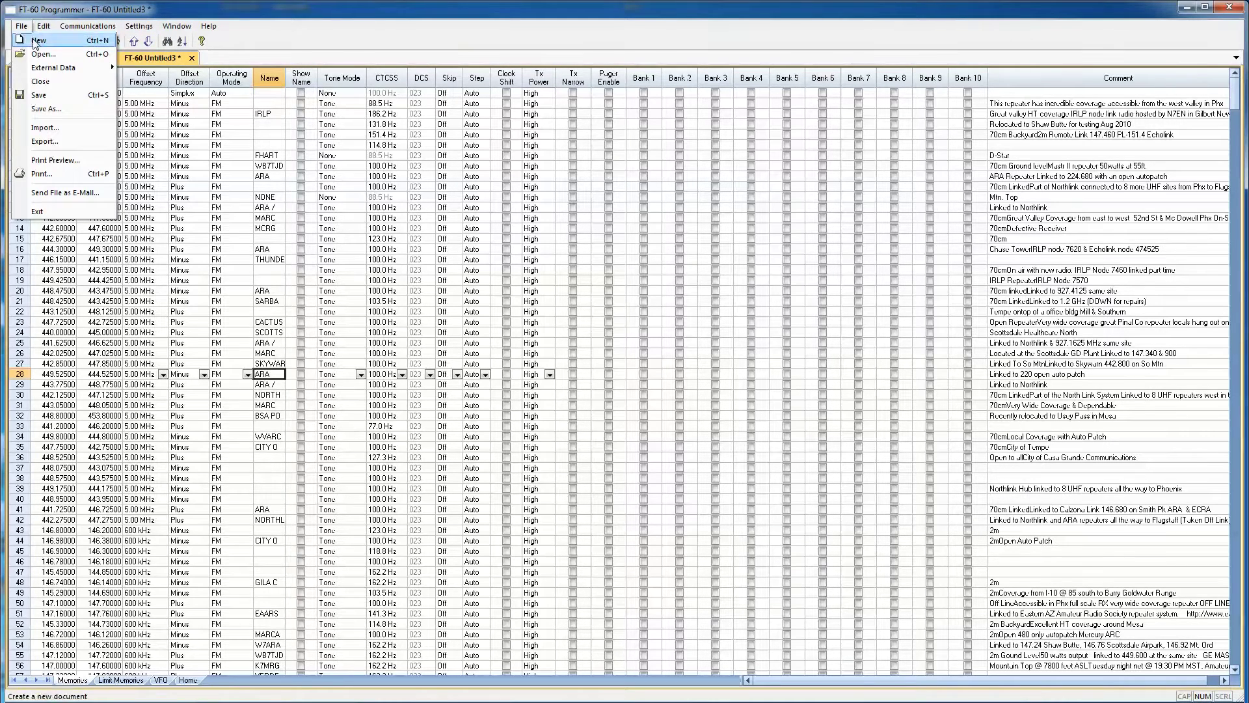
click(36, 41)
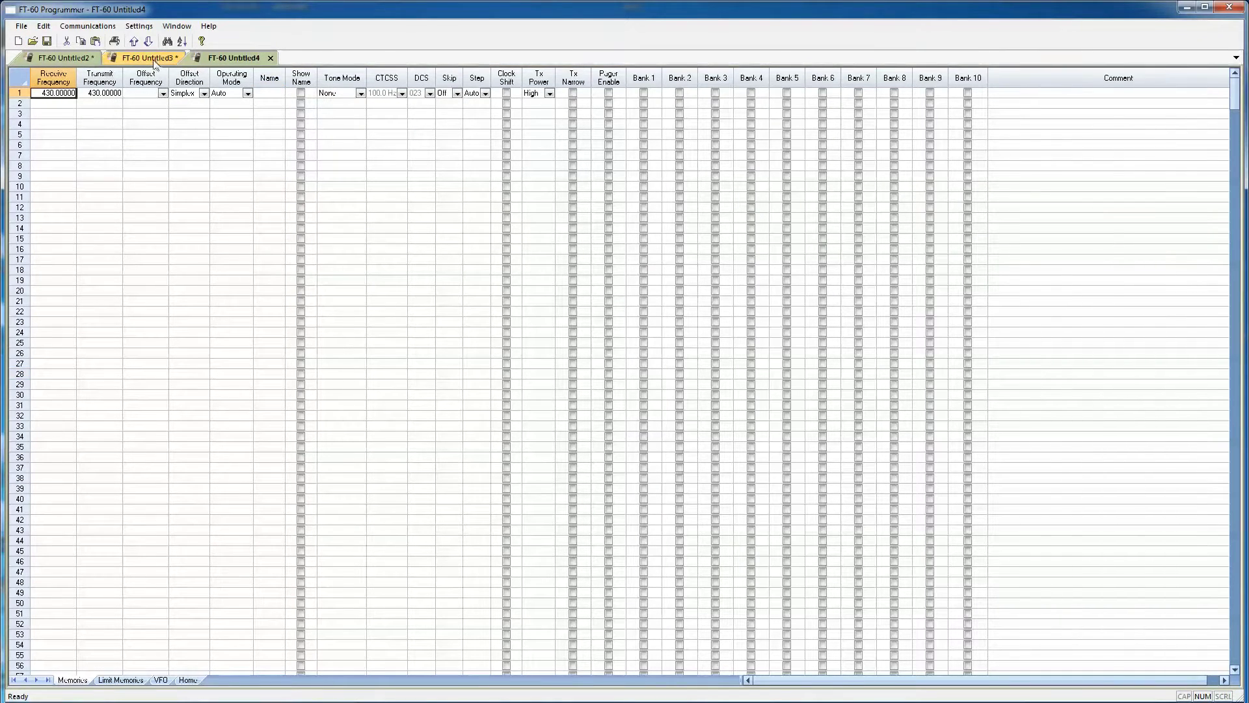
Close the Untitled2 file without saving its changes.
click(155, 60)
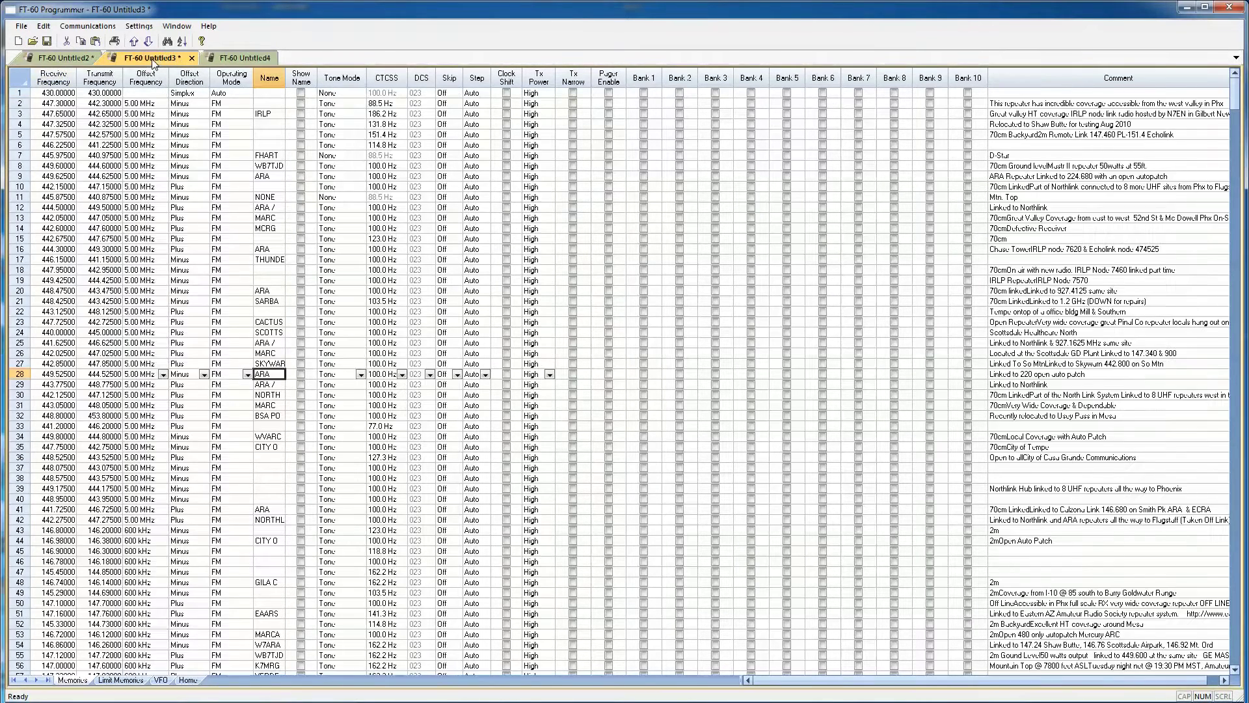
click(56, 59)
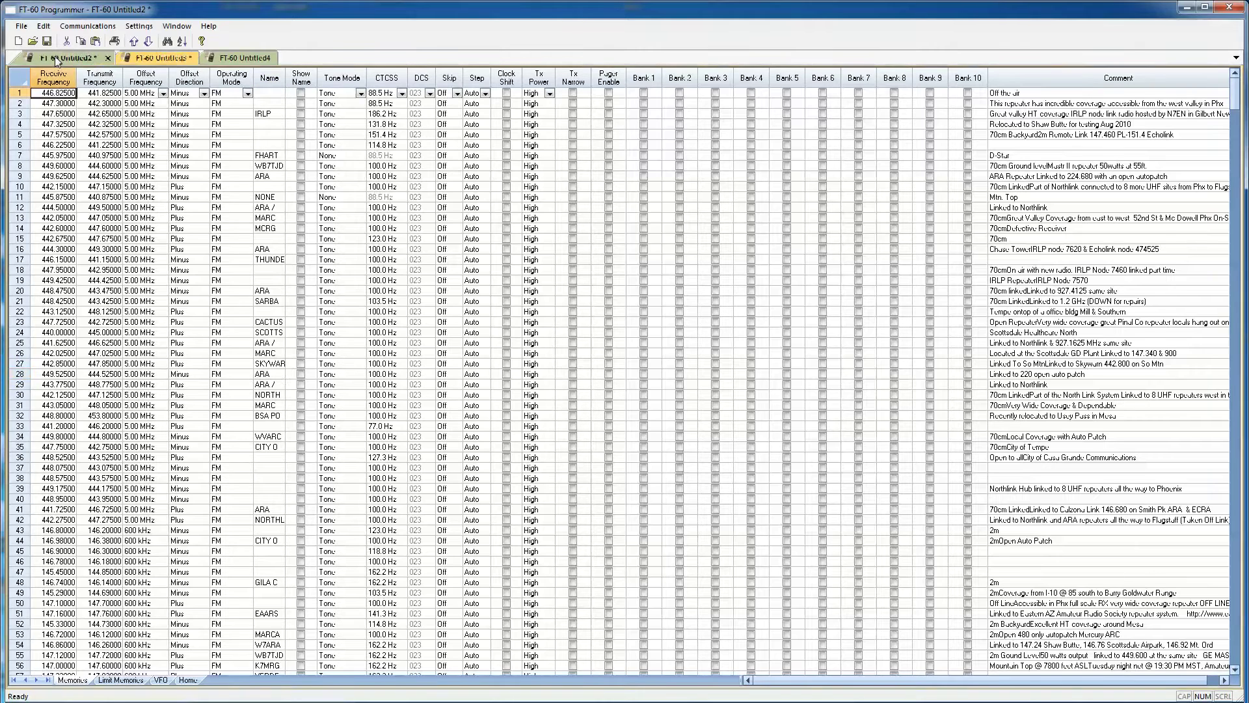
click(108, 58)
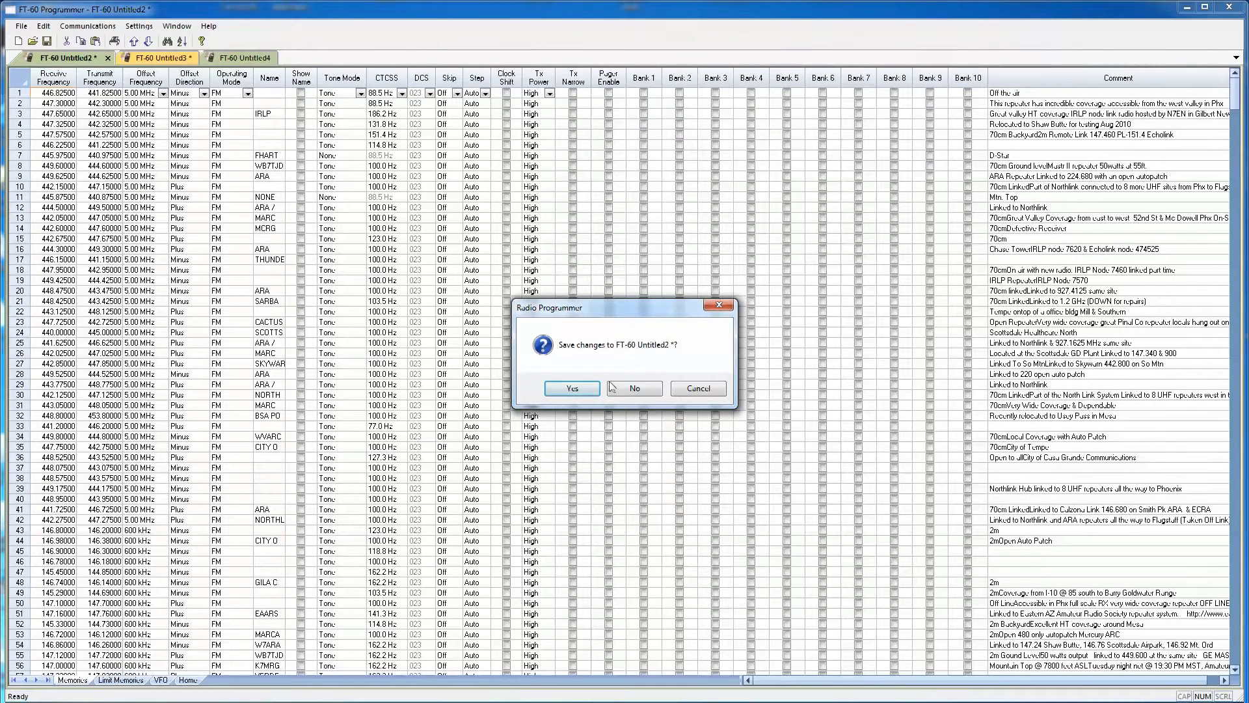
click(636, 389)
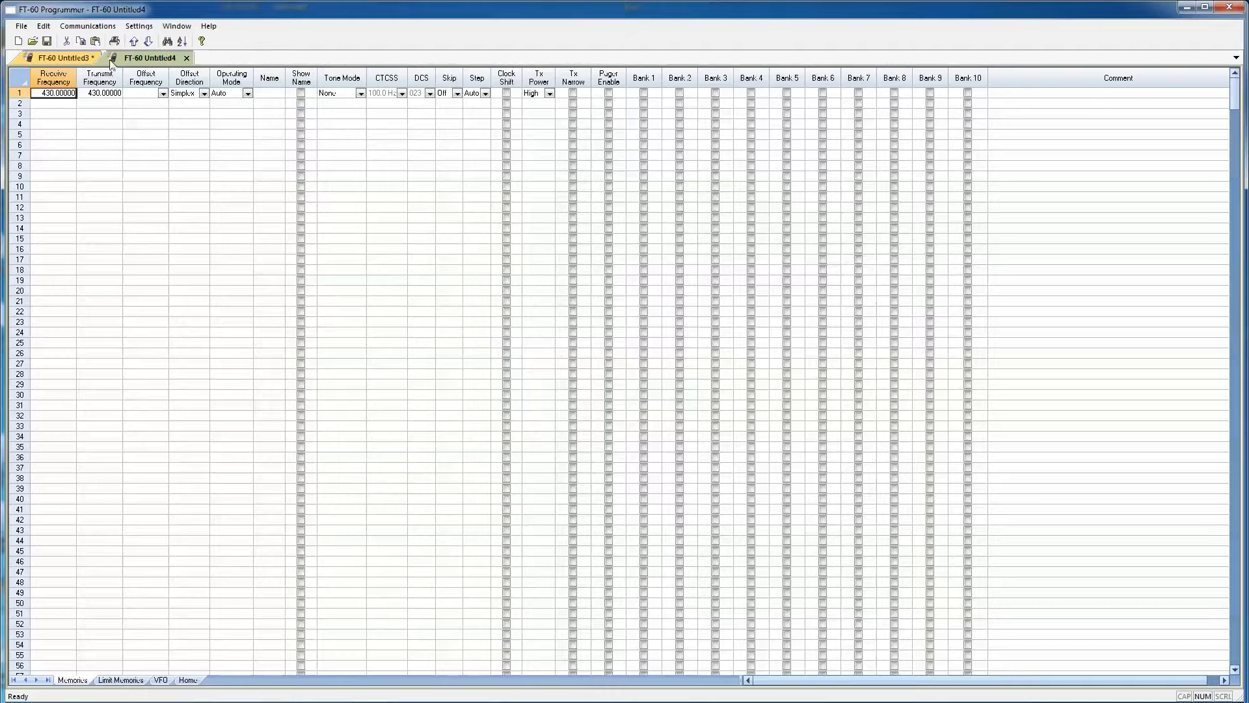
Read the radio's stored memory channels into FT-60 Untitled4 with Get Data From Radio.
click(88, 26)
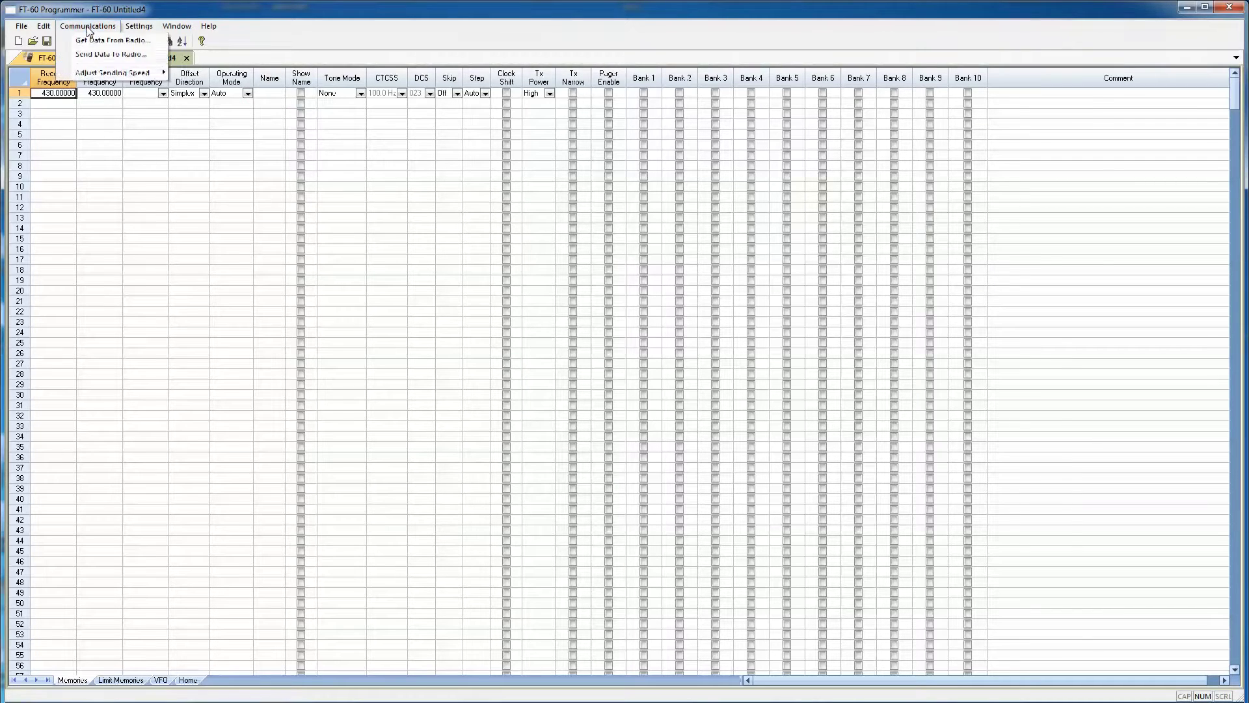
click(92, 42)
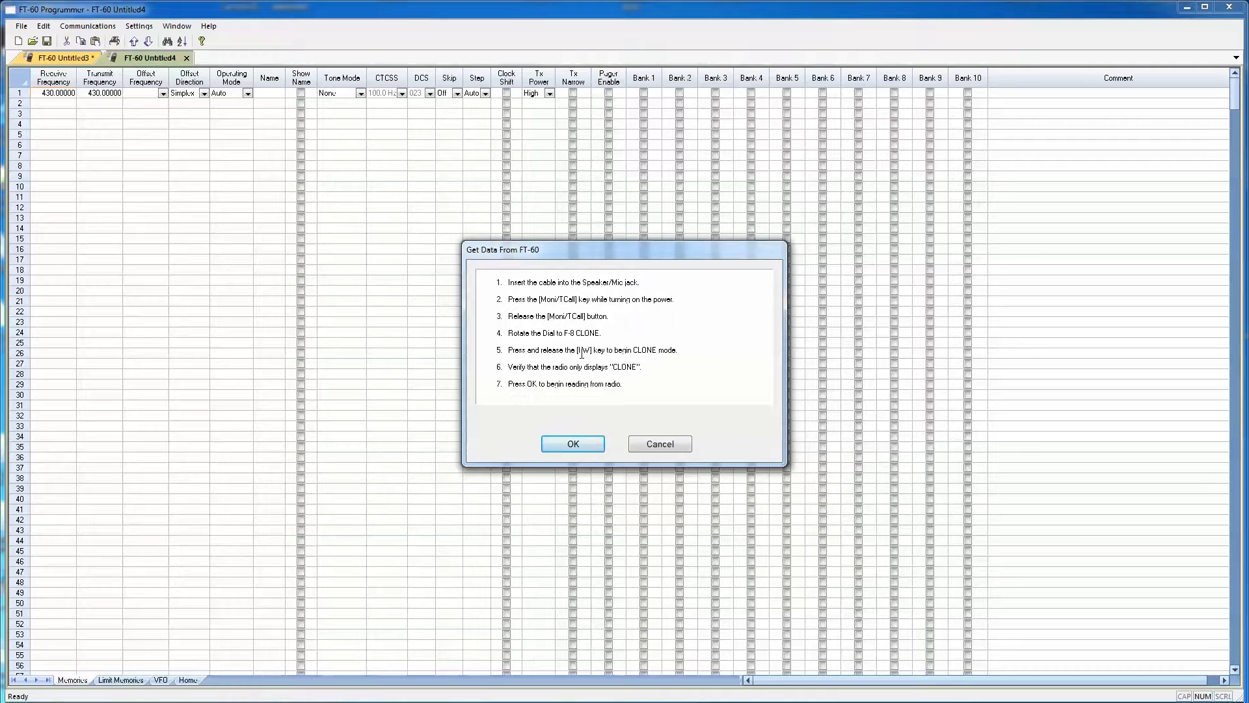
click(574, 445)
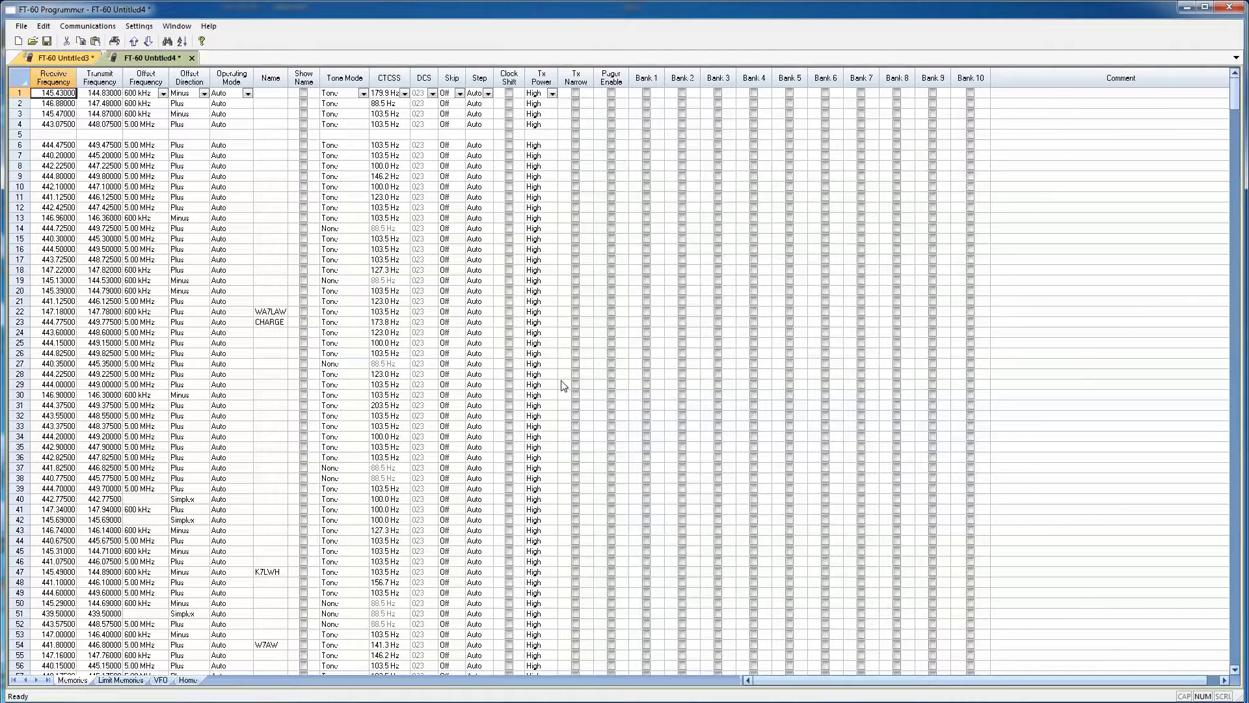
Look over the Untitled4 channel list, then switch between Untitled3 and Untitled4, ending on Untitled3.
scroll(423, 355, down, 7)
scroll(423, 356, up, 7)
scroll(423, 355, down, 19)
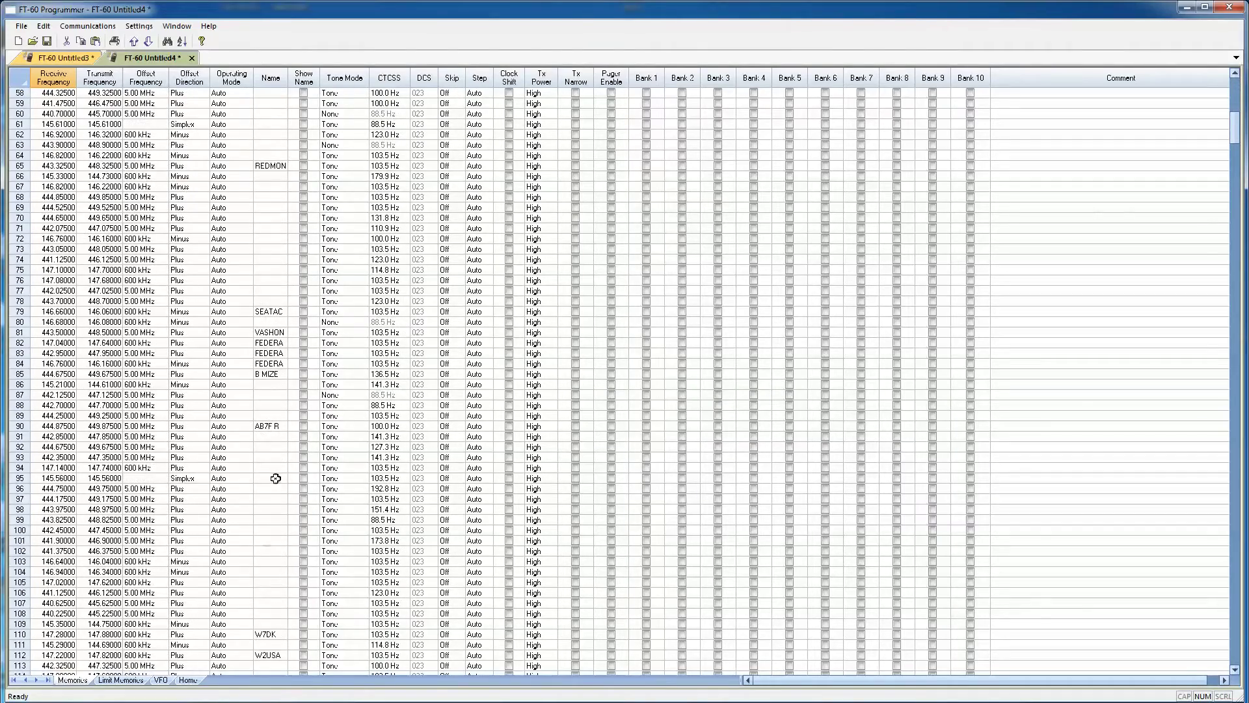
scroll(267, 357, down, 9)
scroll(268, 358, up, 9)
scroll(314, 309, up, 16)
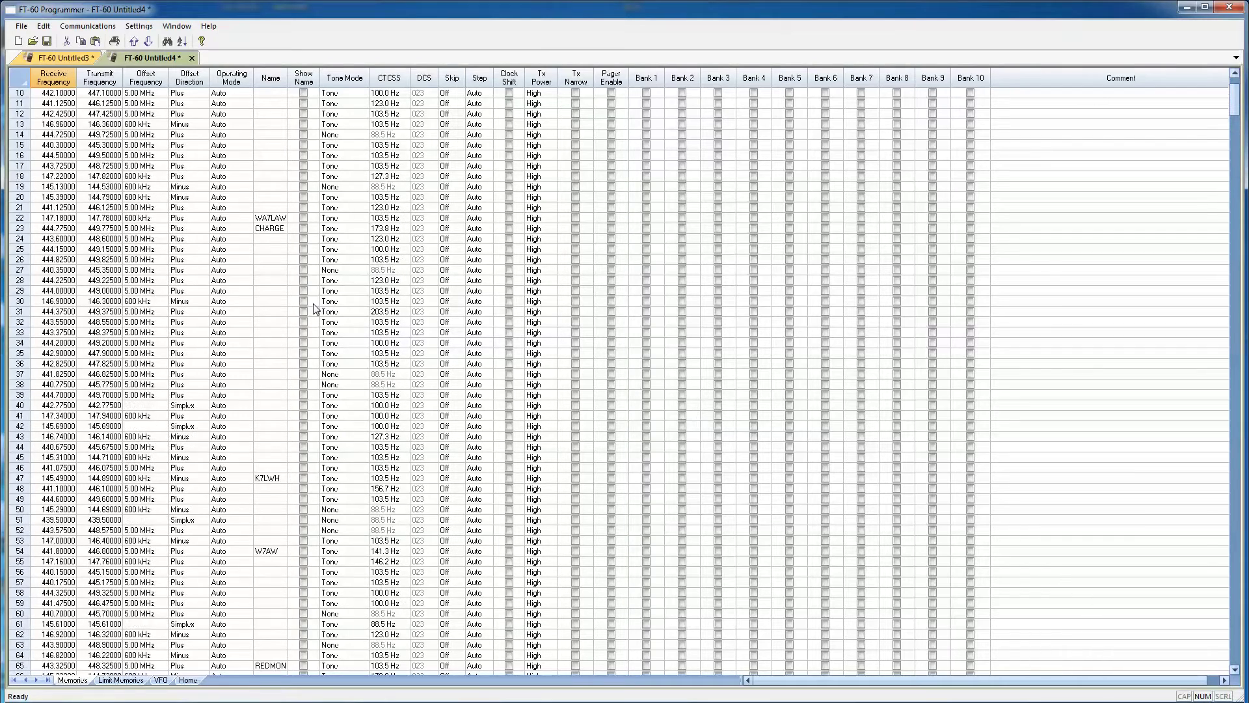
scroll(314, 304, up, 3)
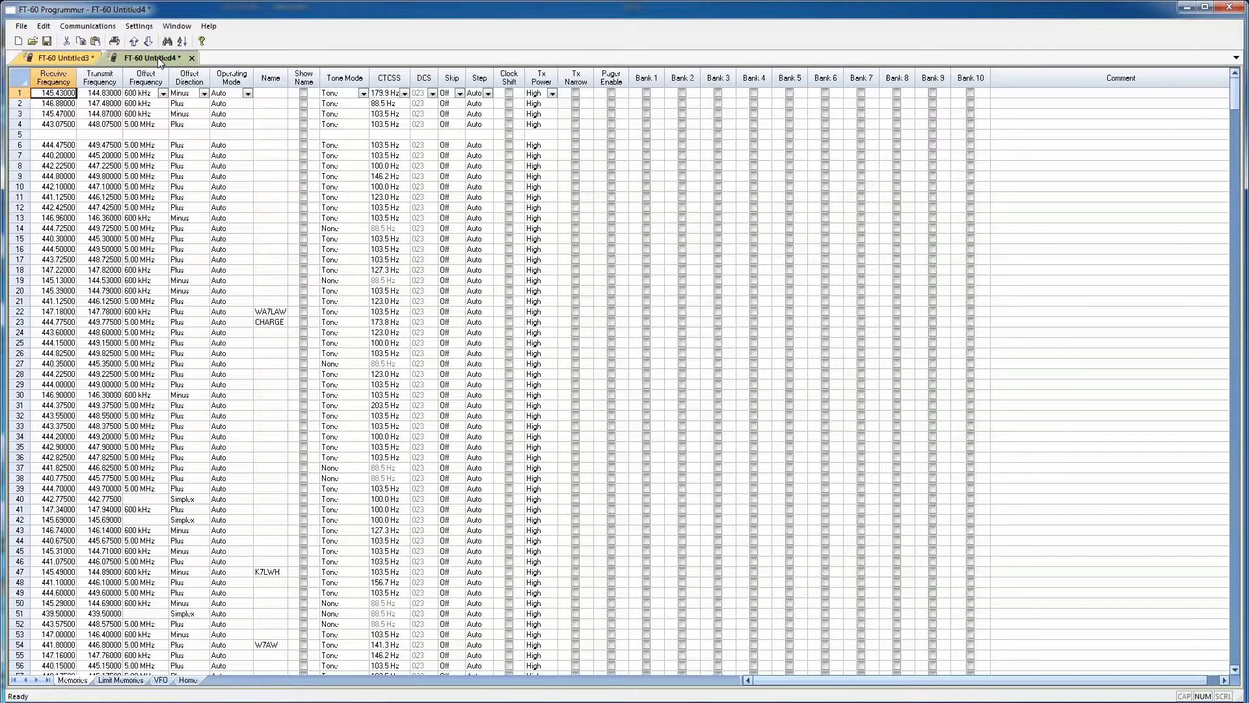
click(57, 56)
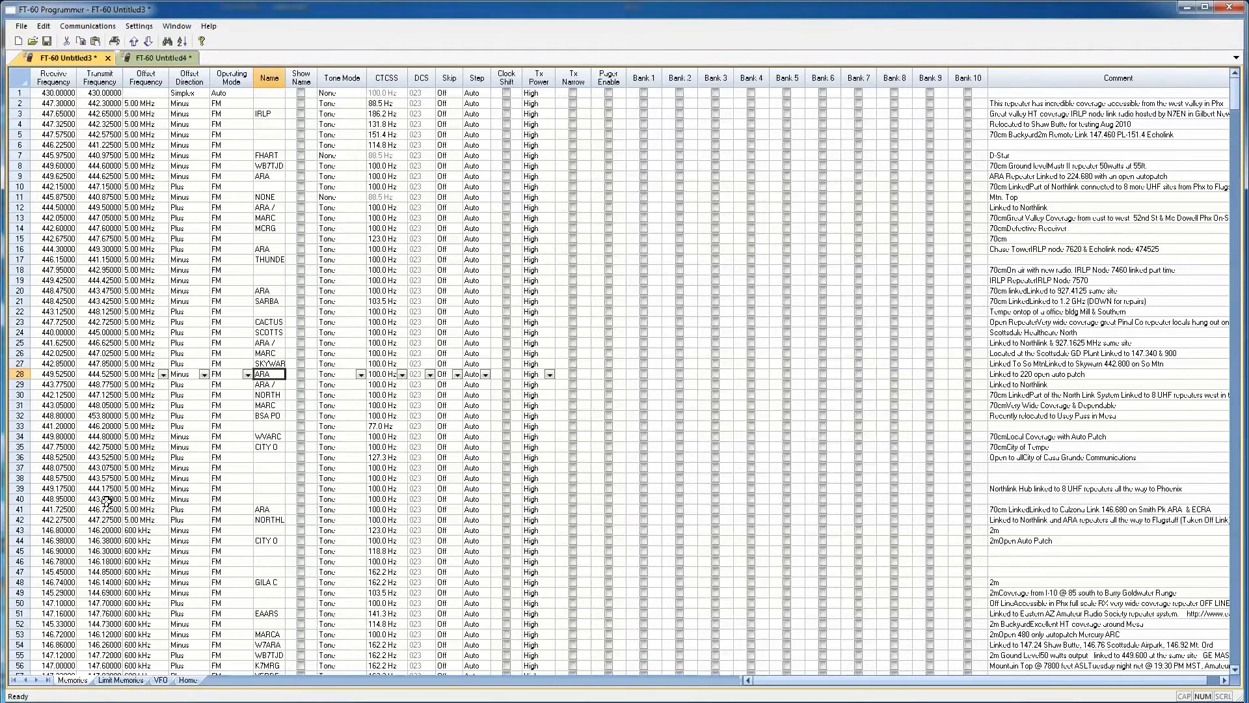
click(164, 59)
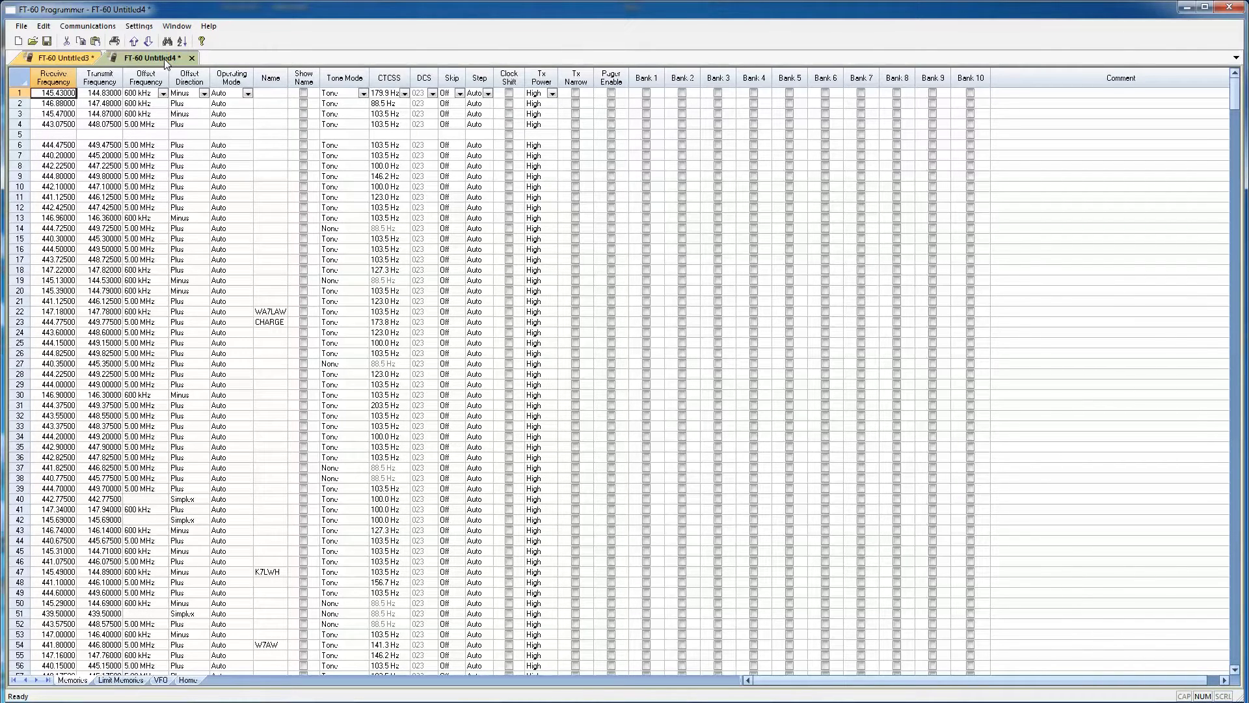
click(49, 57)
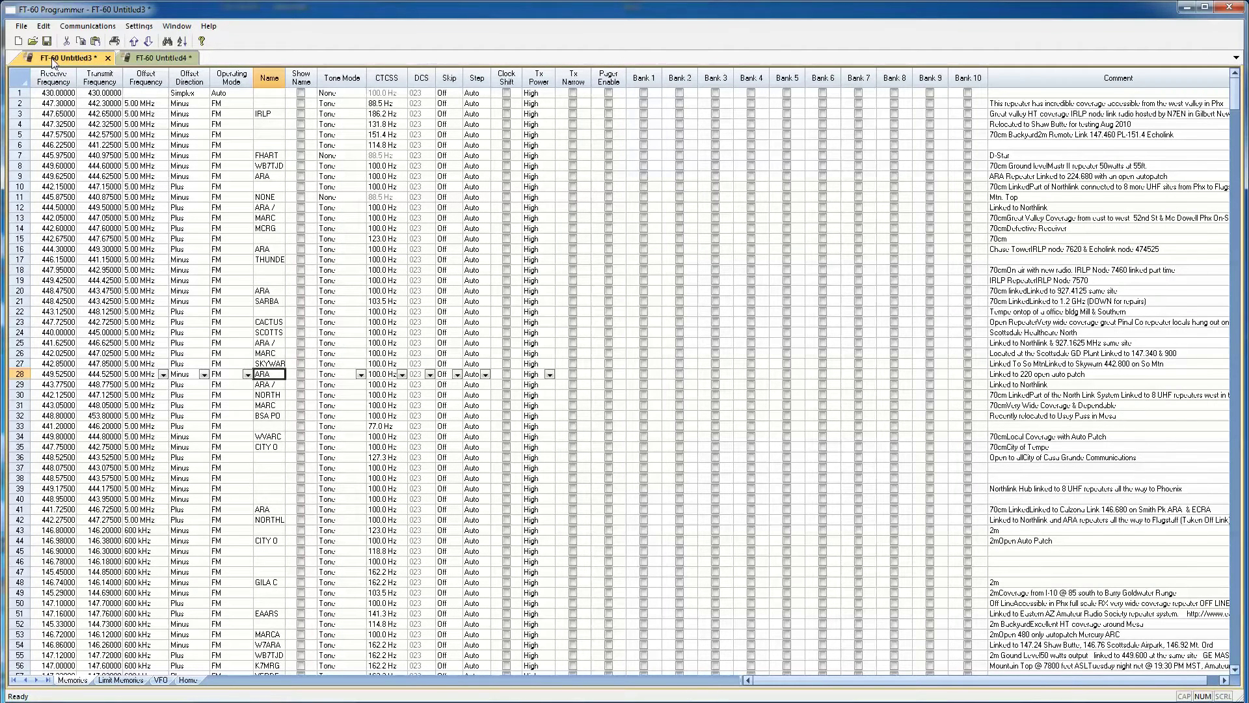
Send the Untitled3 Arizona repeater list to the FT-60 with Send Data To Radio.
click(97, 28)
click(99, 55)
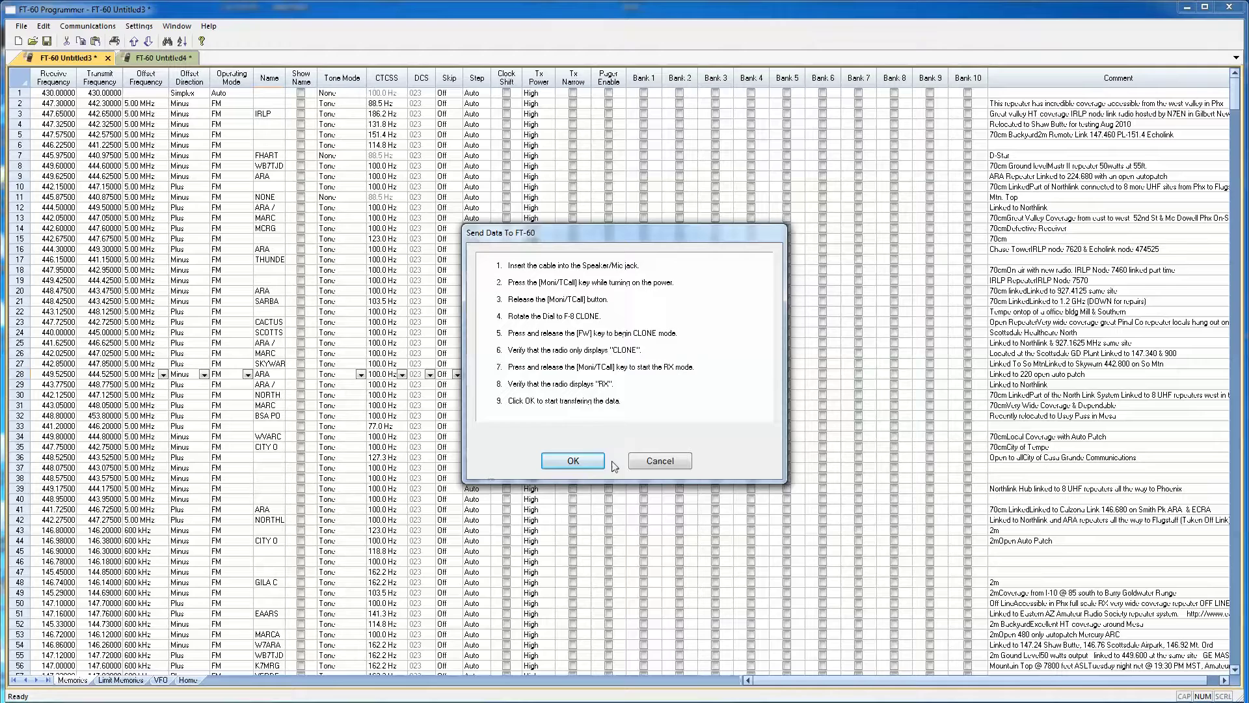
click(582, 462)
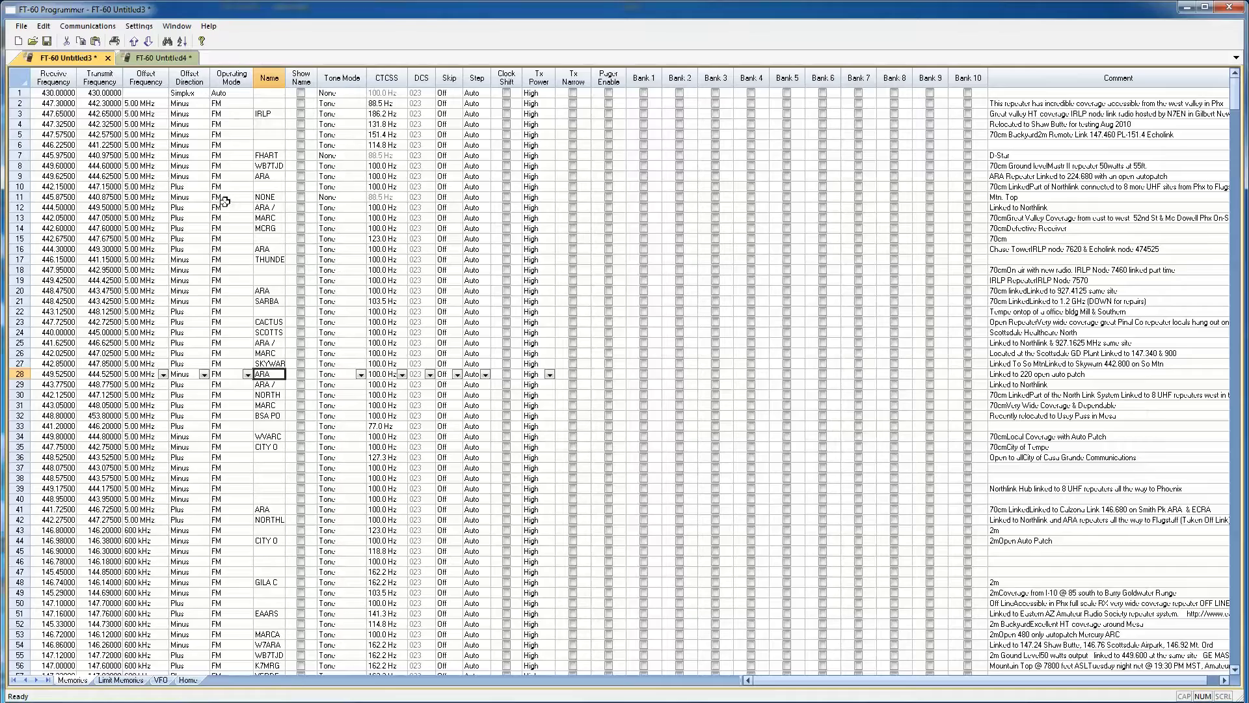
Tick the Bank 1 box for channel 1 and for channel 198 in the Untitled3 grid.
click(643, 92)
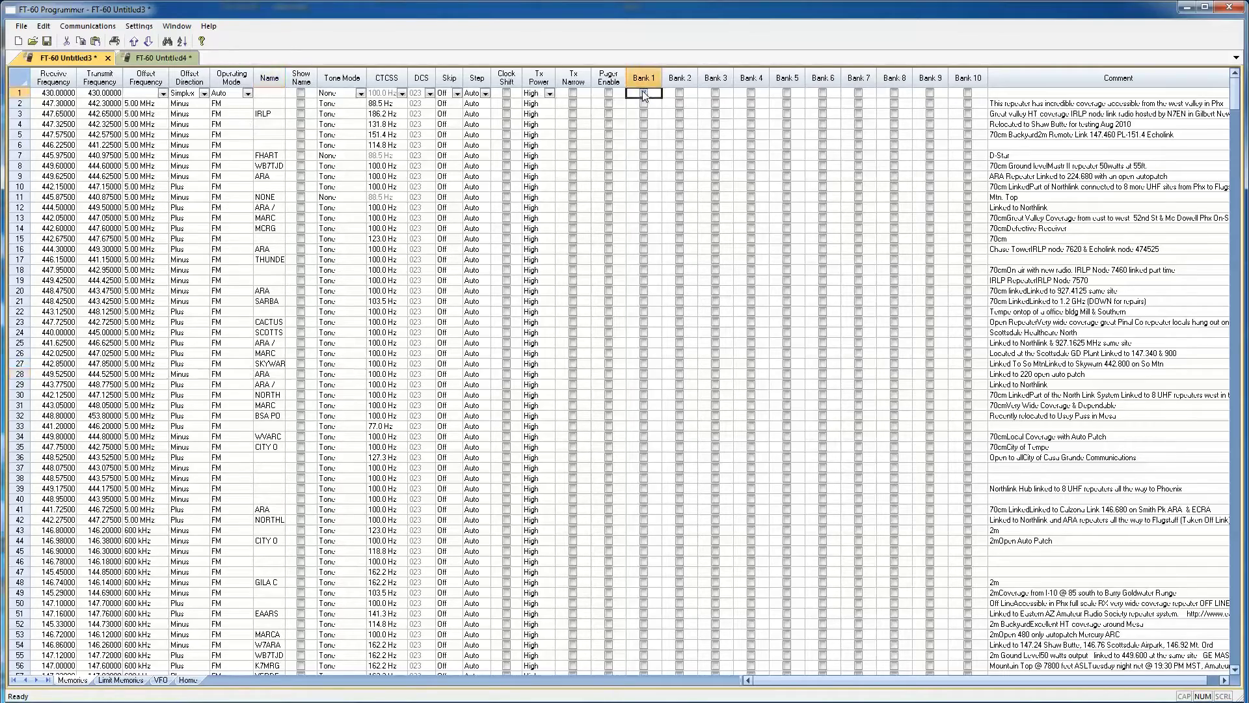
scroll(642, 95, down, 20)
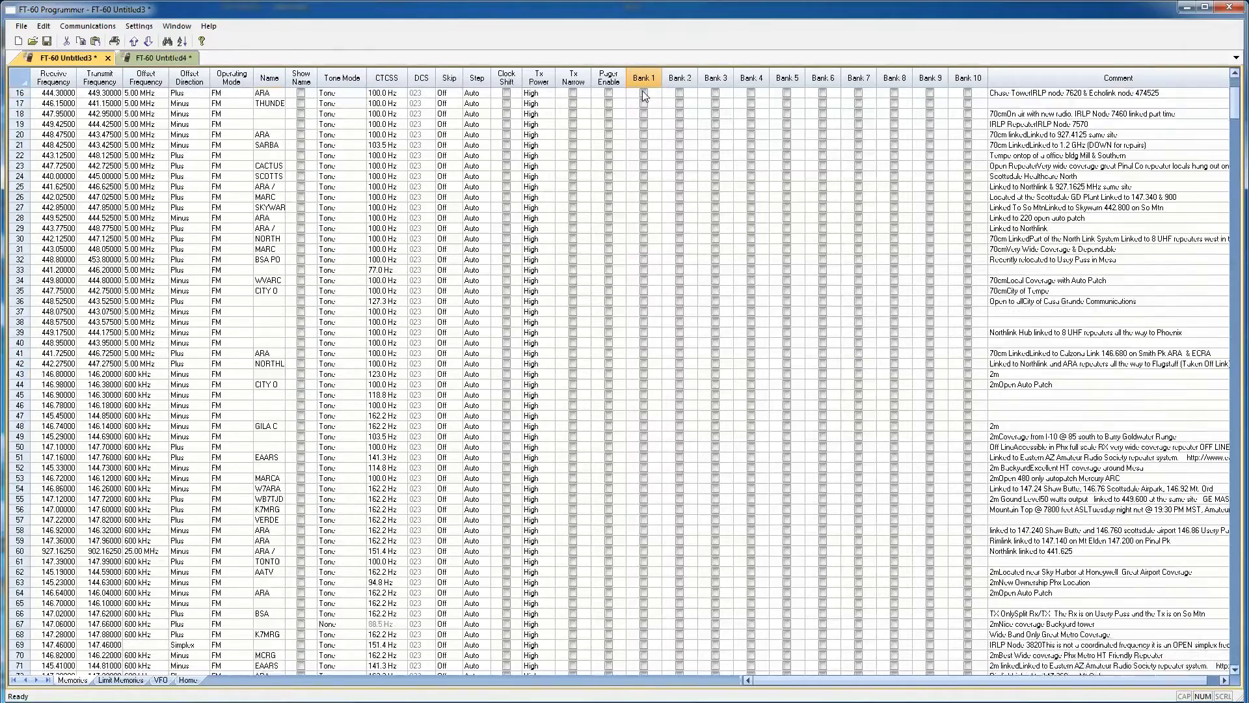
scroll(639, 92, down, 20)
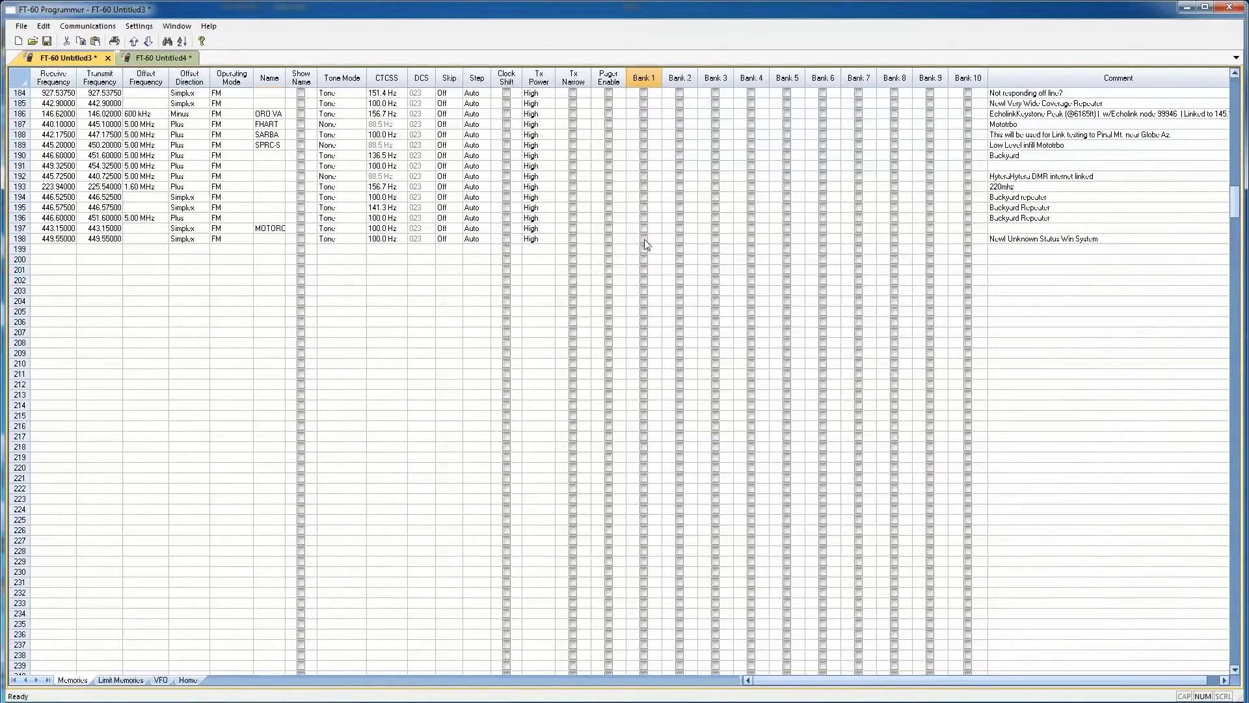
click(642, 238)
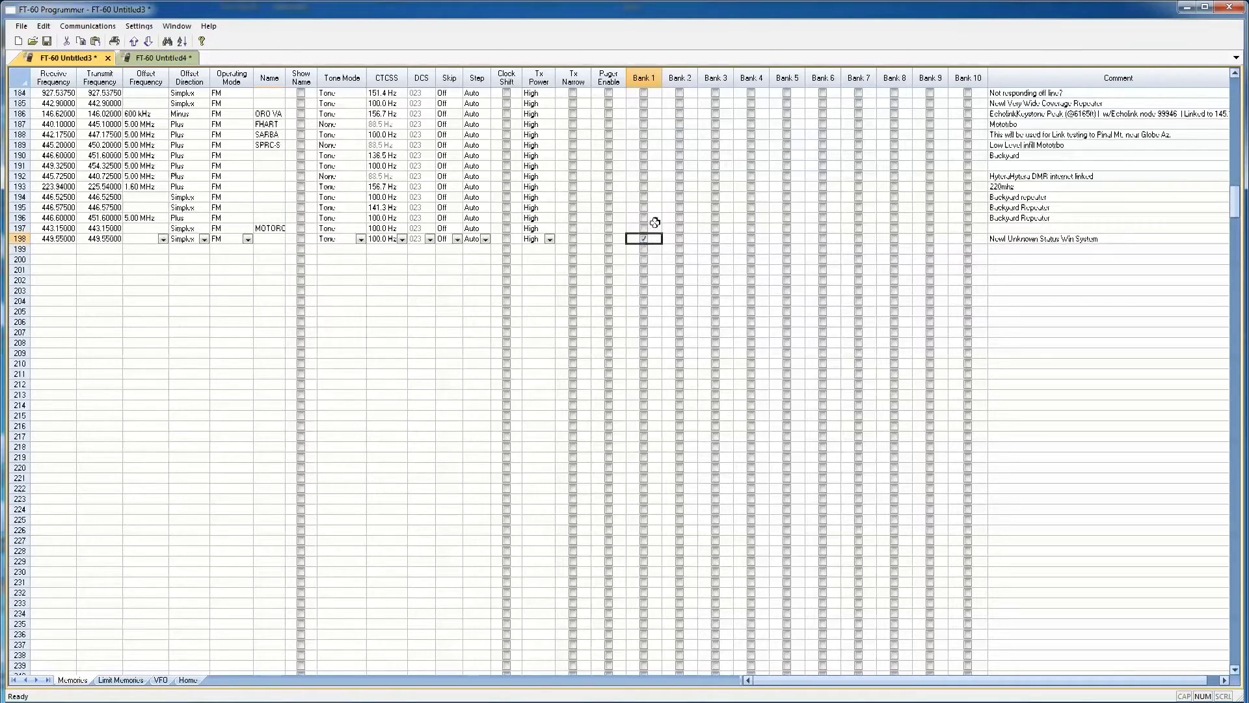
scroll(644, 214, up, 9)
scroll(641, 204, up, 20)
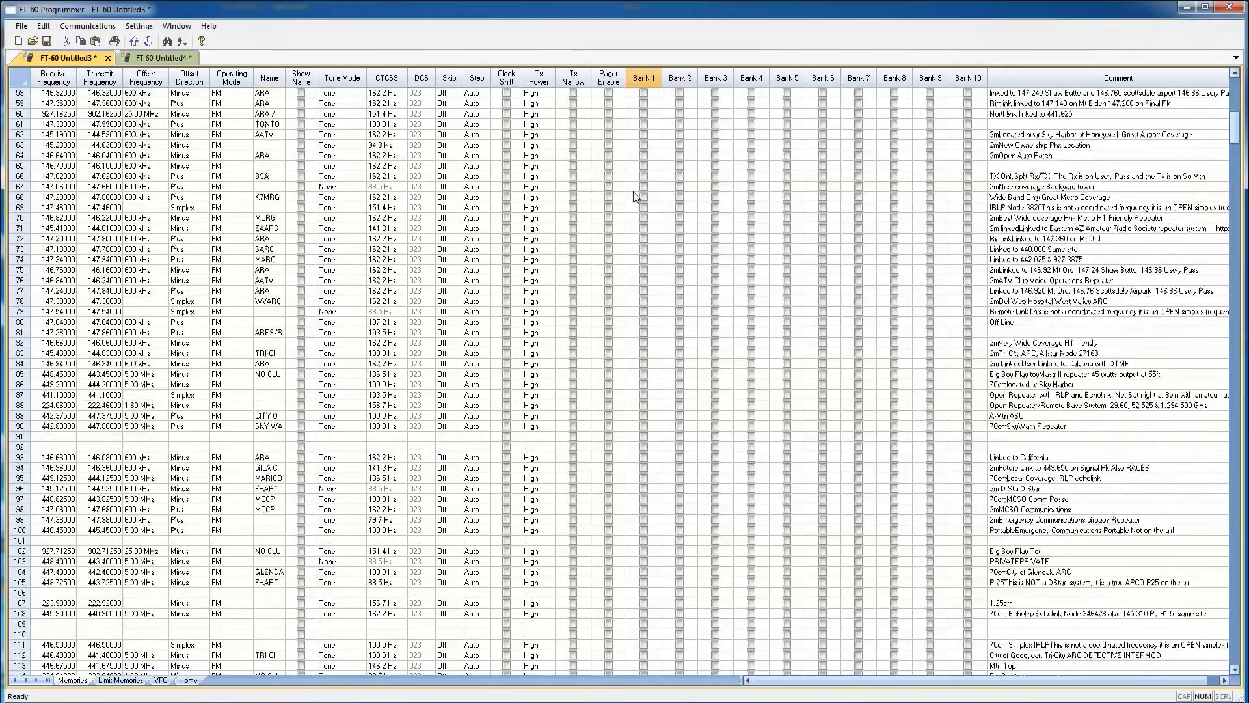
scroll(634, 197, up, 3)
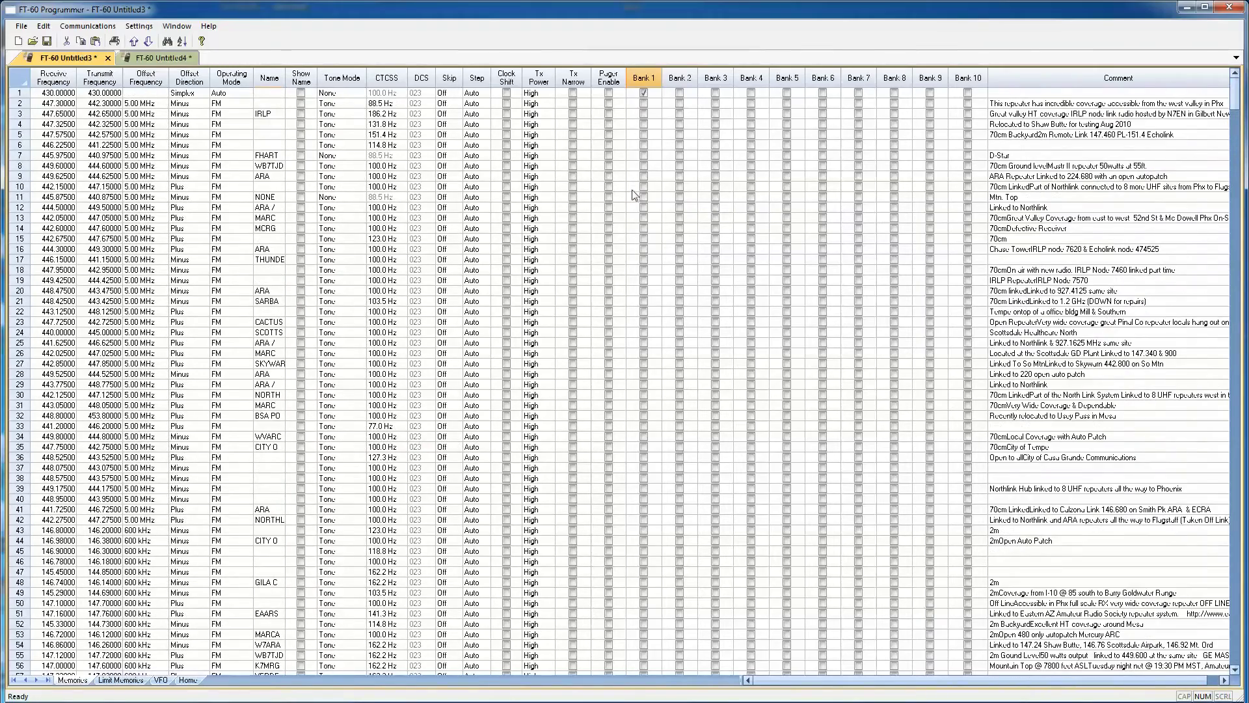
click(646, 93)
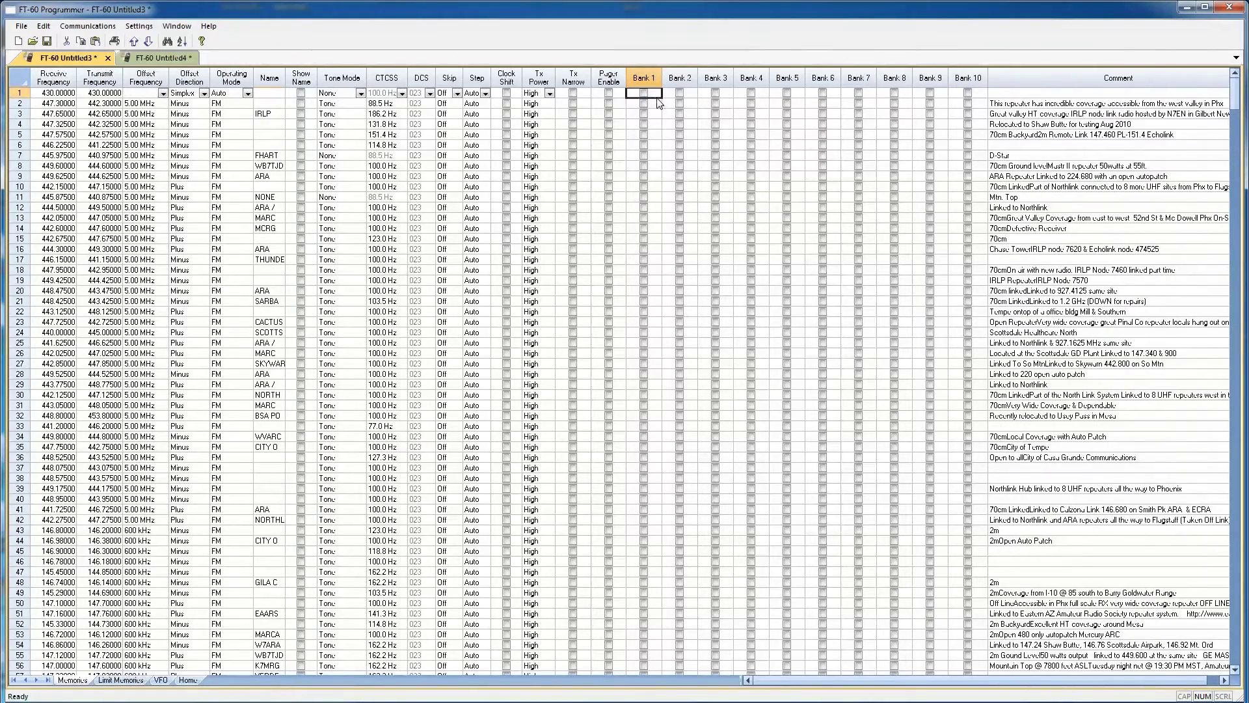
click(644, 93)
scroll(671, 451, down, 20)
scroll(648, 449, down, 20)
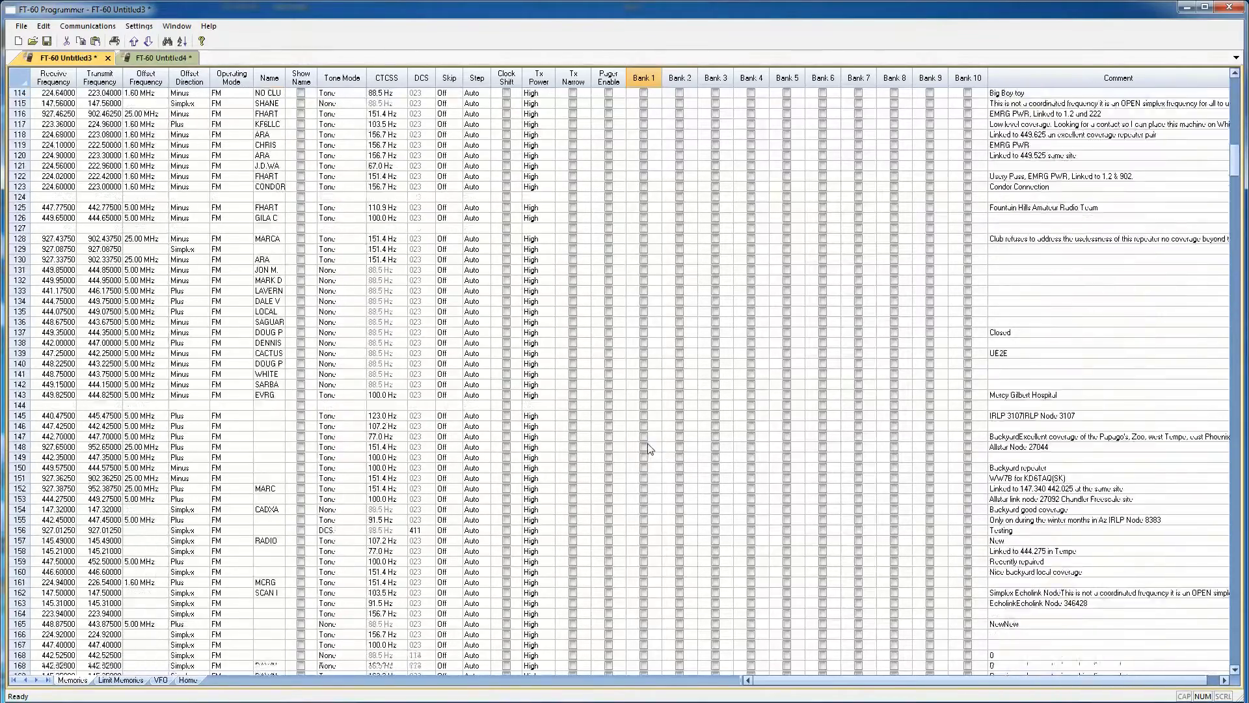
click(644, 332)
Untick channel 198's Bank 1 box and try pasting into the Bank 1 cells down to channel 198.
click(644, 332)
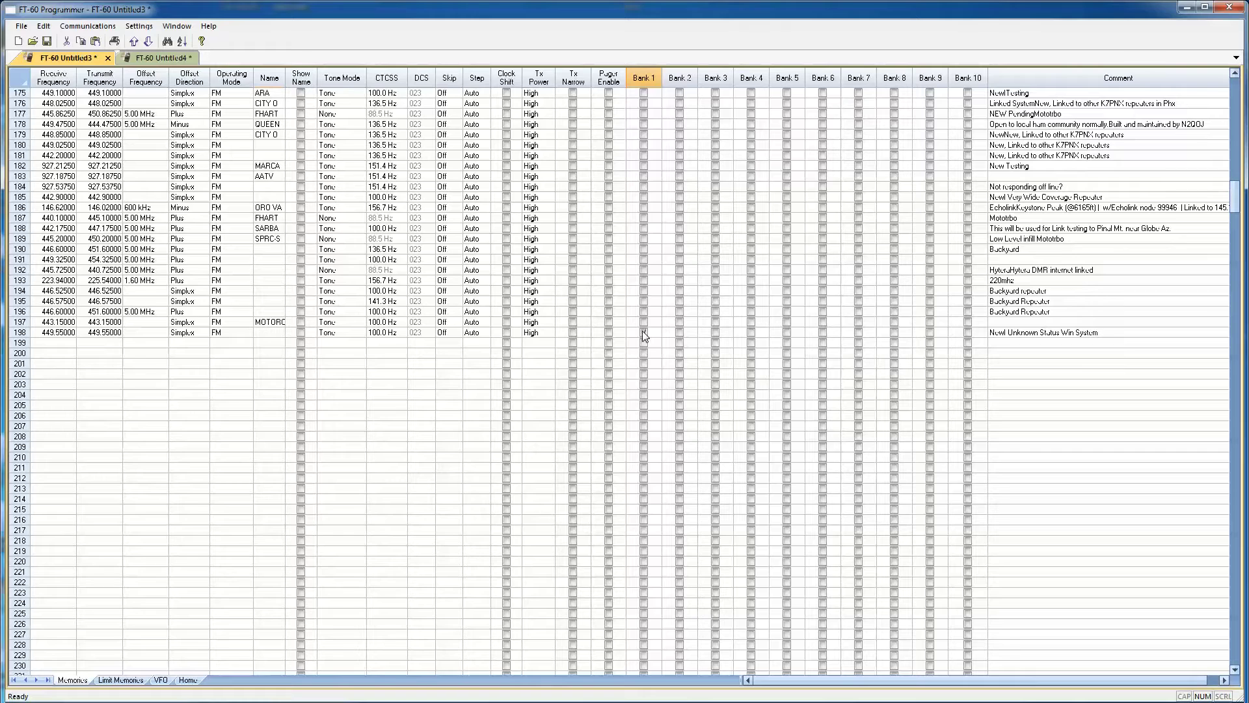
shift+click(643, 331)
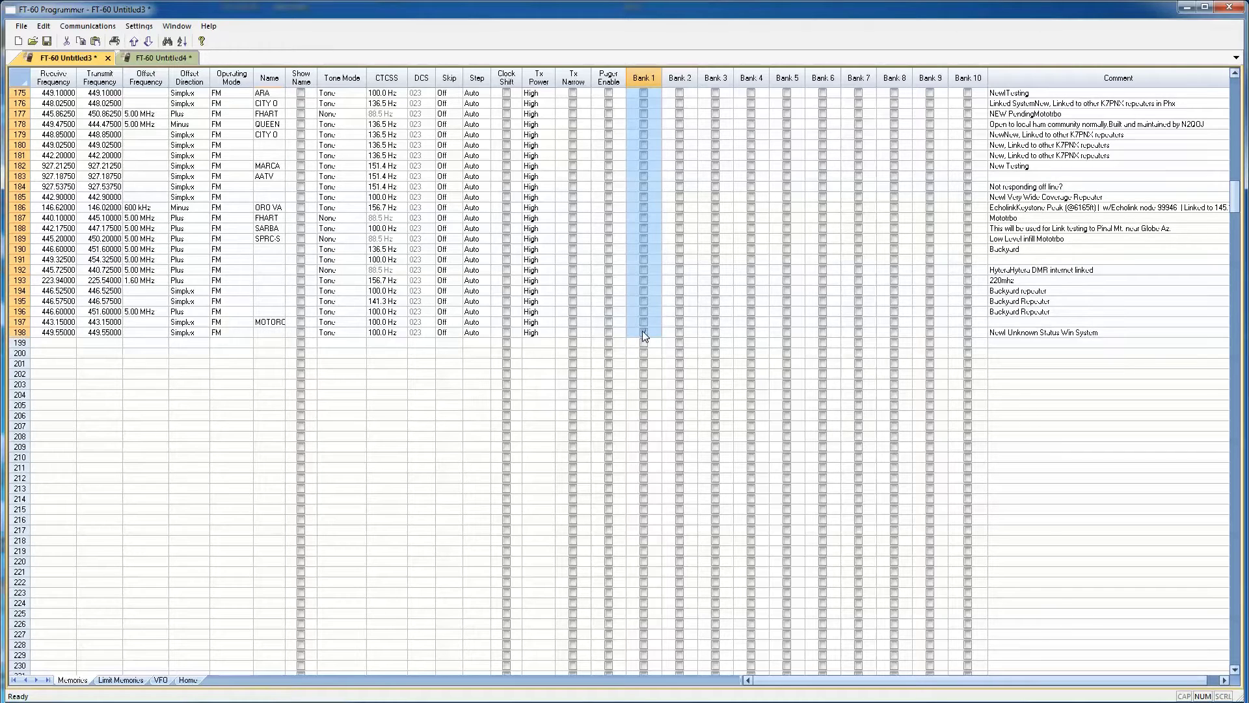
right_click(642, 332)
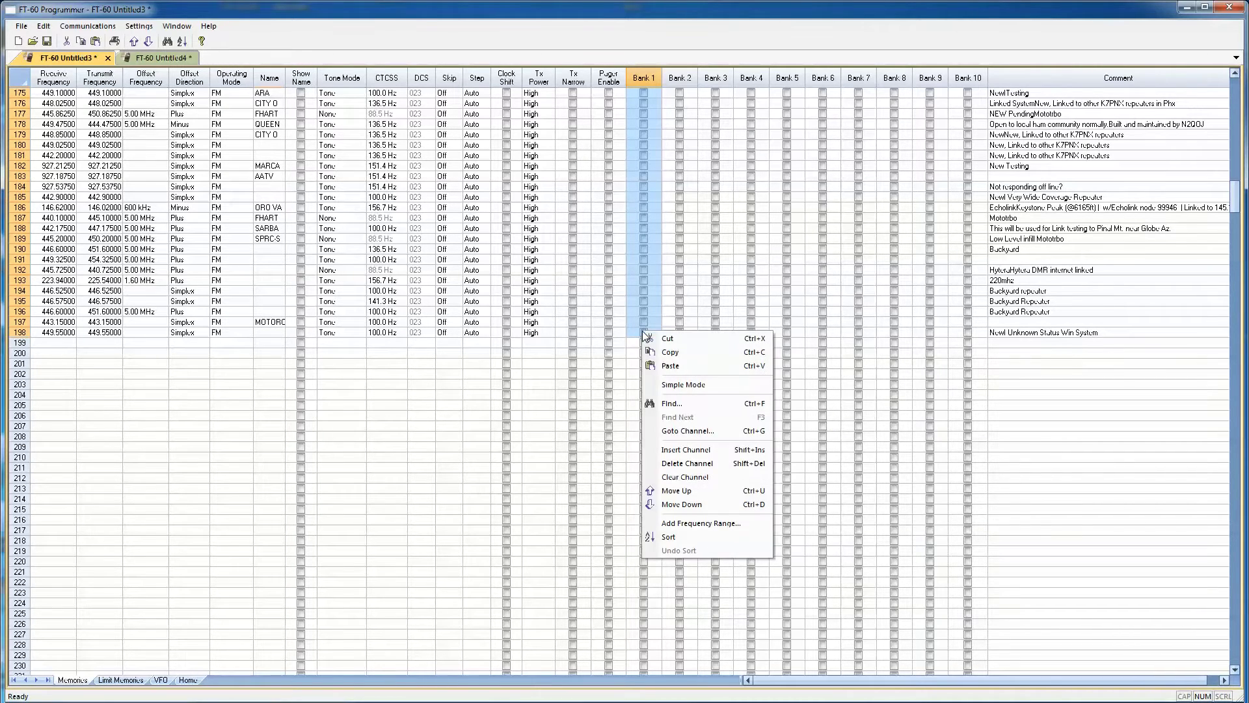
click(666, 366)
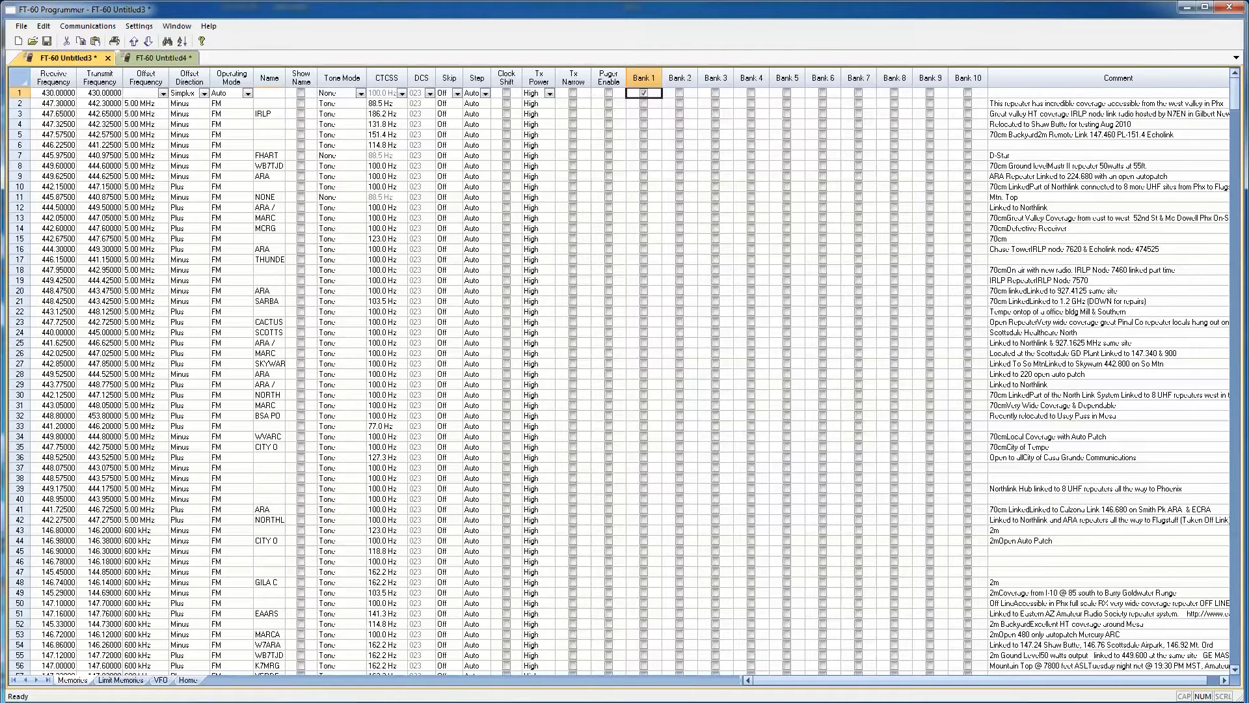
click(644, 93)
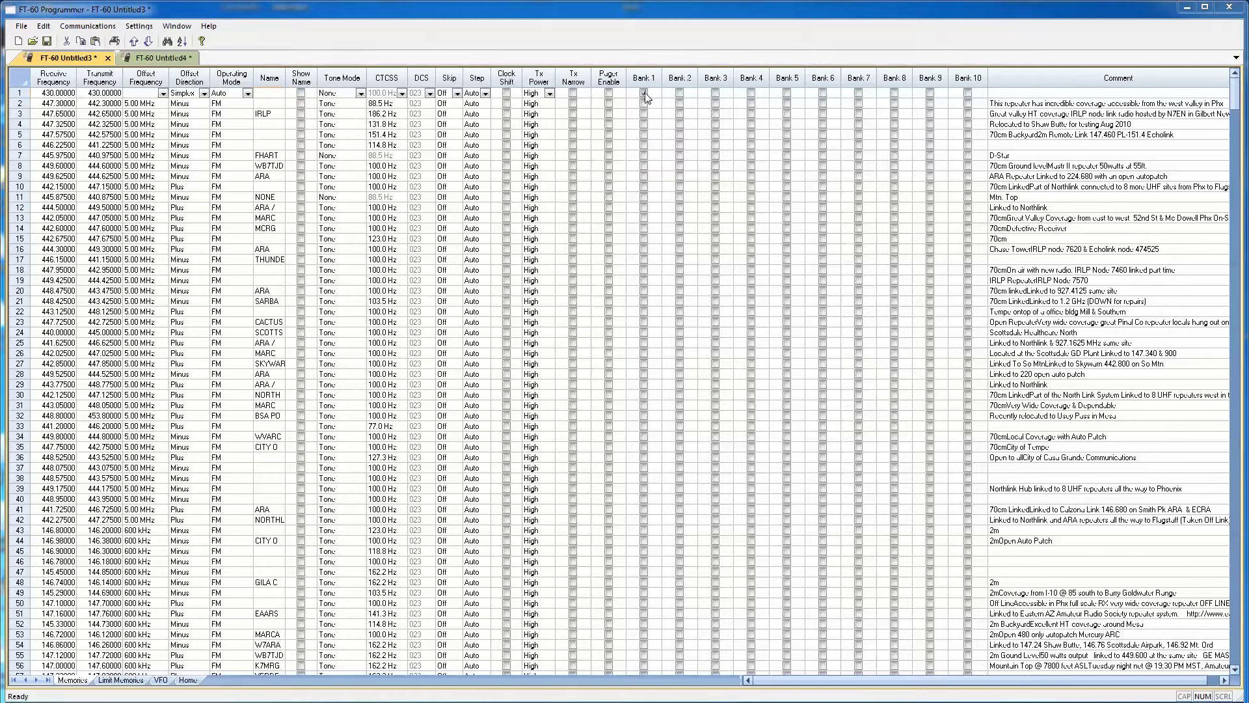
Copy channel 1's Bank 1 tick and paste it into Bank 1 for channels 1 through 198.
right_click(647, 97)
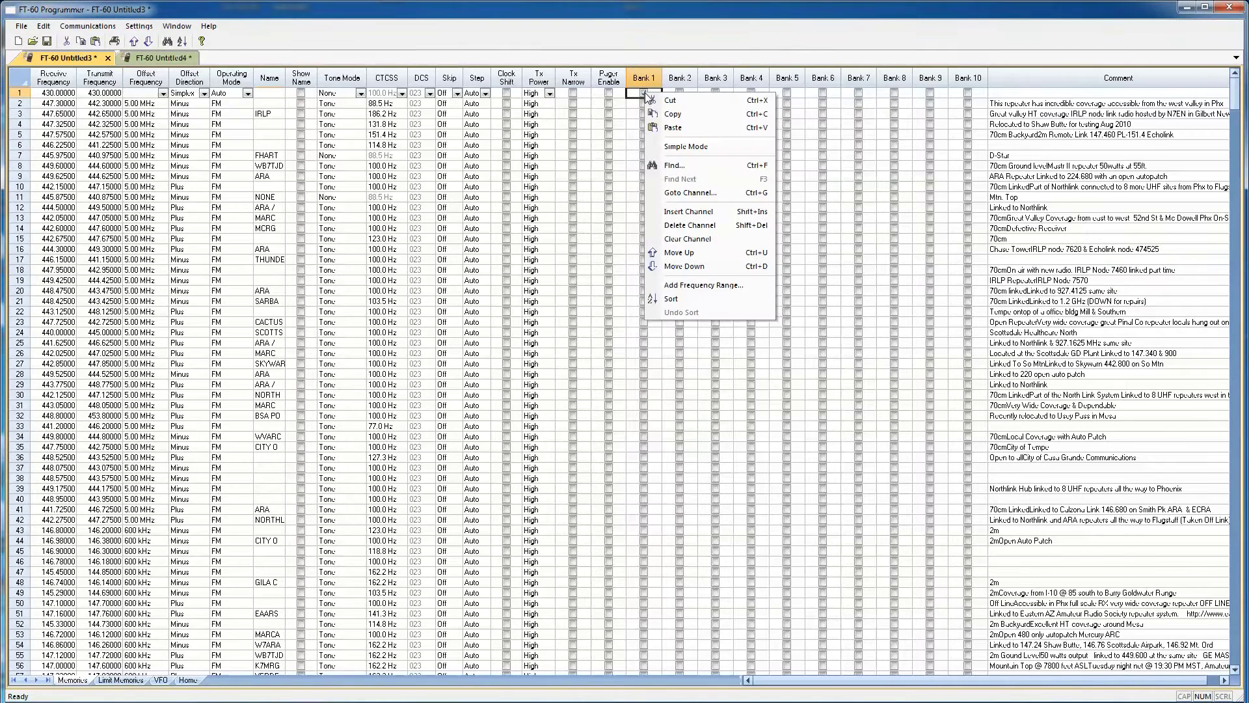
click(672, 114)
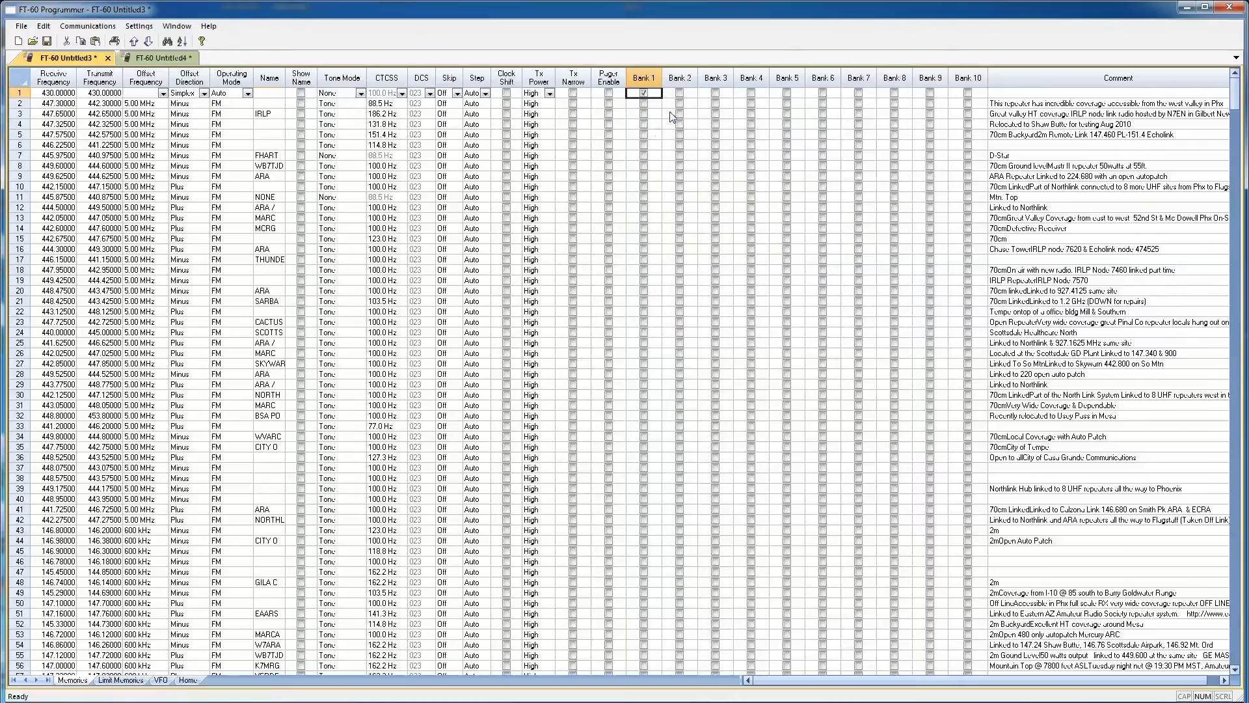
scroll(643, 209, down, 6)
scroll(642, 210, down, 20)
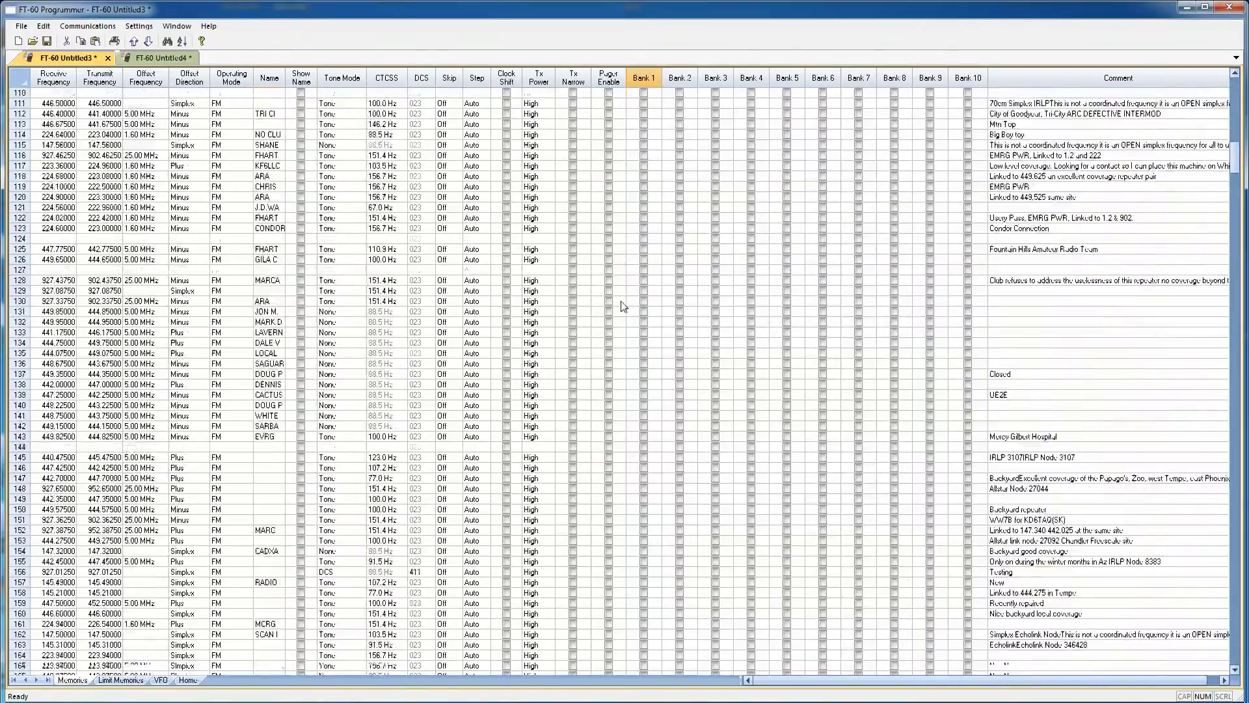
scroll(623, 306, down, 12)
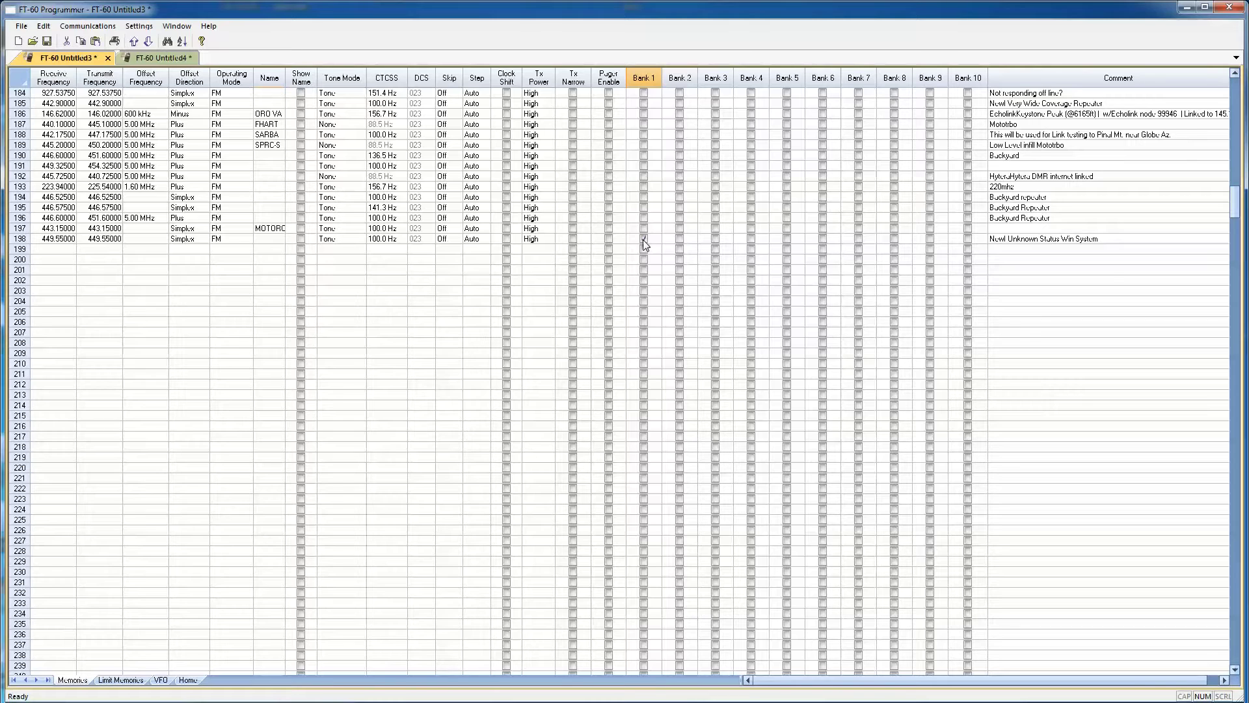
key(shift+Page_Up)
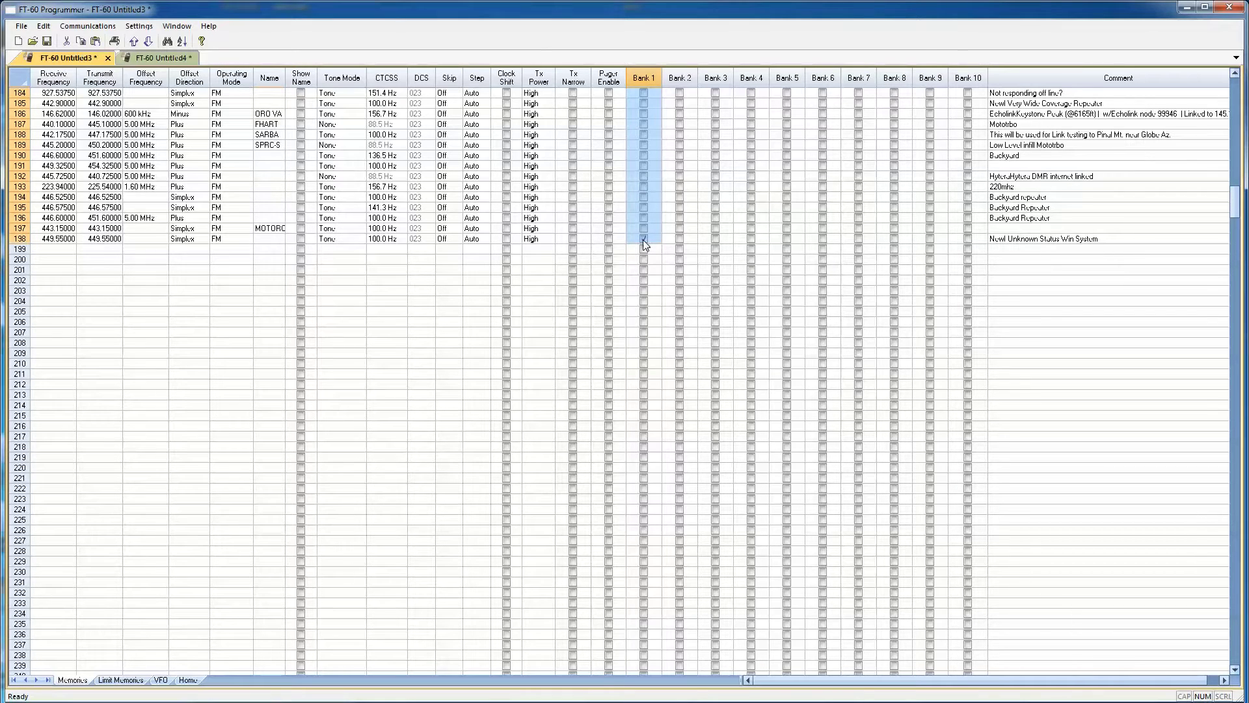
right_click(643, 239)
click(670, 274)
key(ctrl+Home)
Check the filled Bank 1 column, then bring up the Untitled4 channel list.
scroll(634, 179, down, 20)
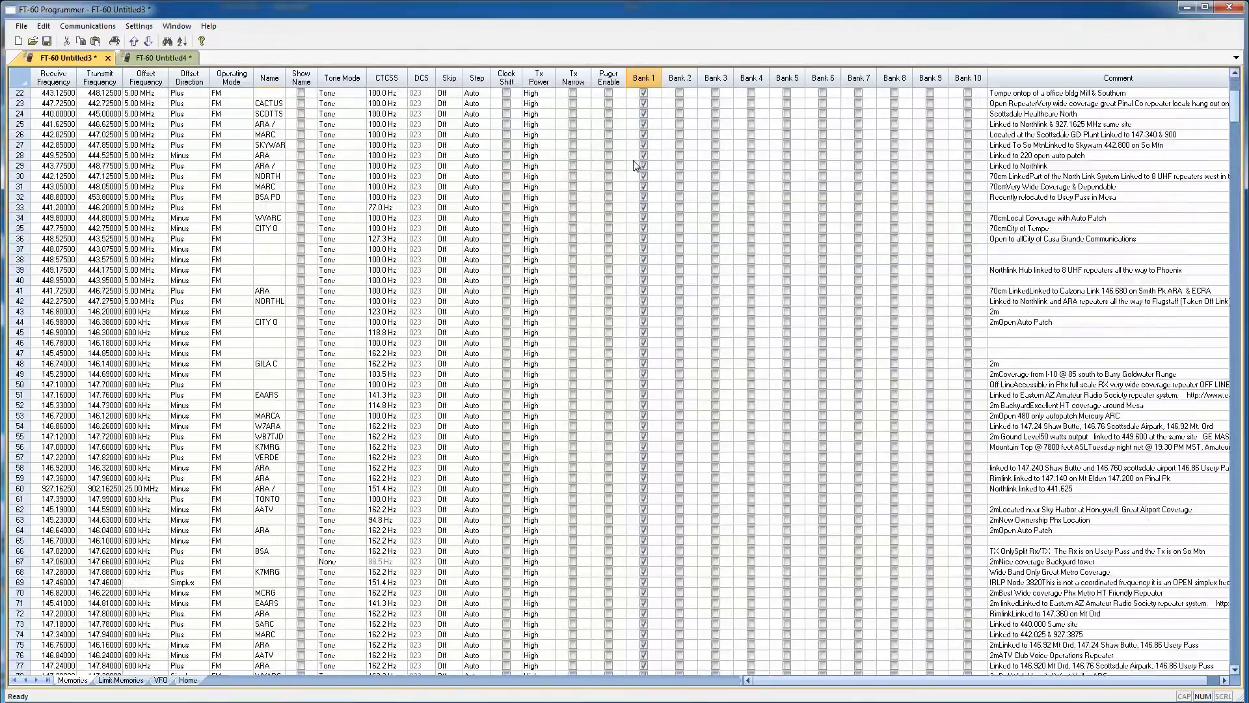
scroll(634, 179, down, 20)
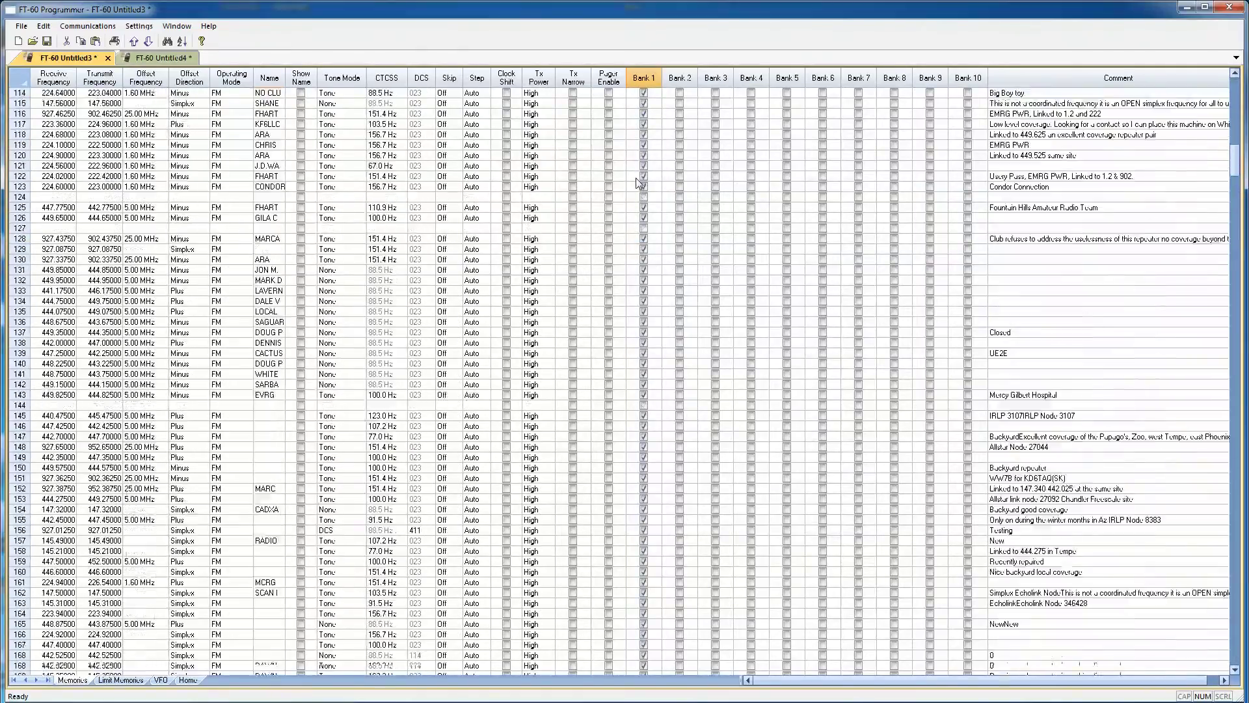
scroll(641, 179, up, 20)
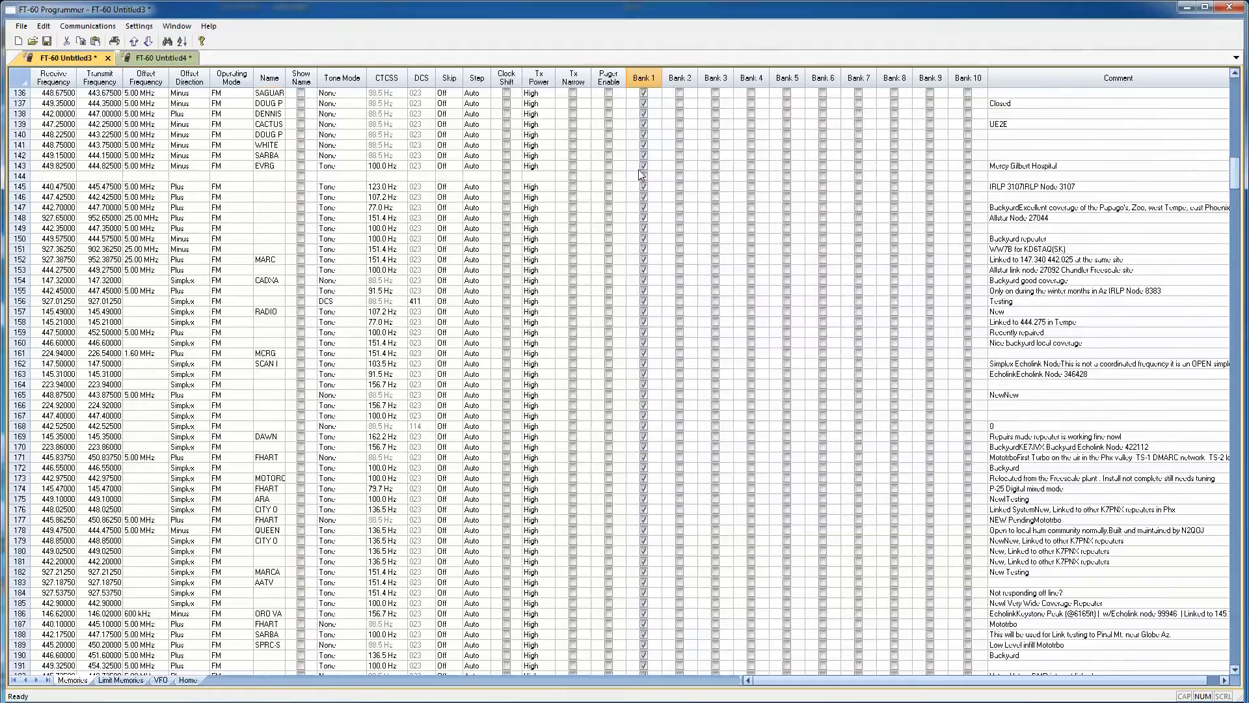
scroll(638, 165, up, 20)
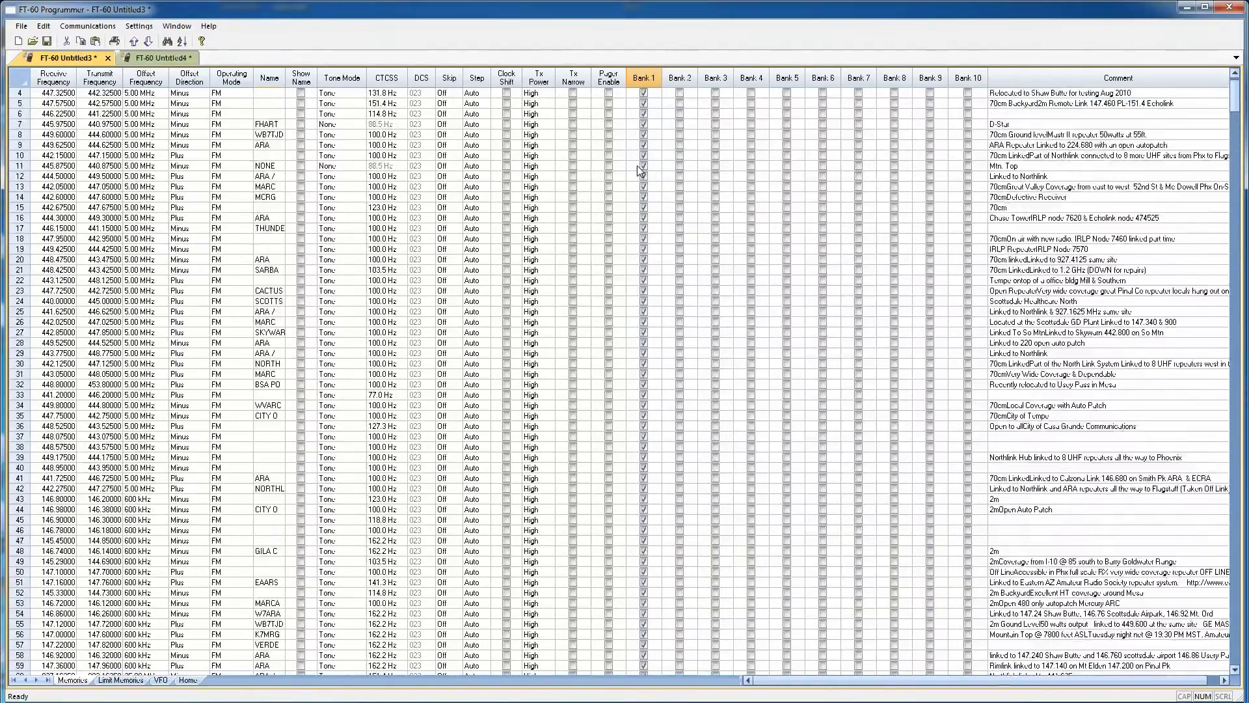
click(149, 60)
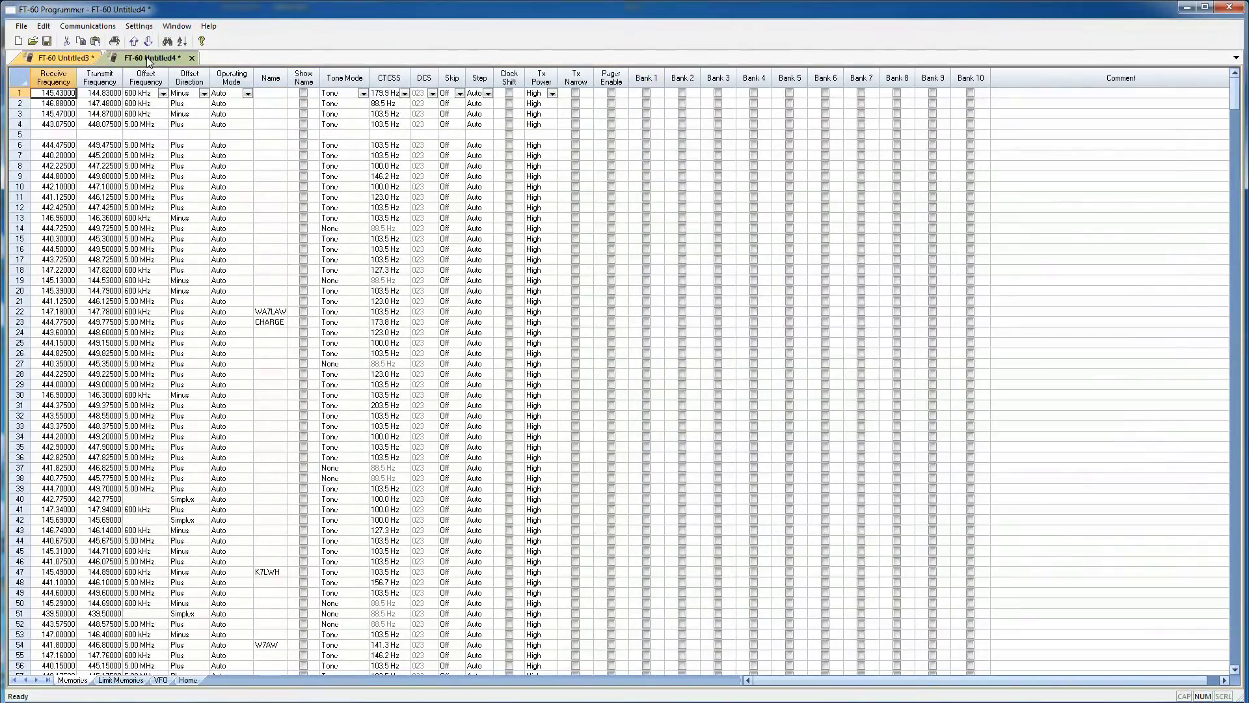
Select and copy channels 1 through 40 in the Untitled4 list.
click(23, 94)
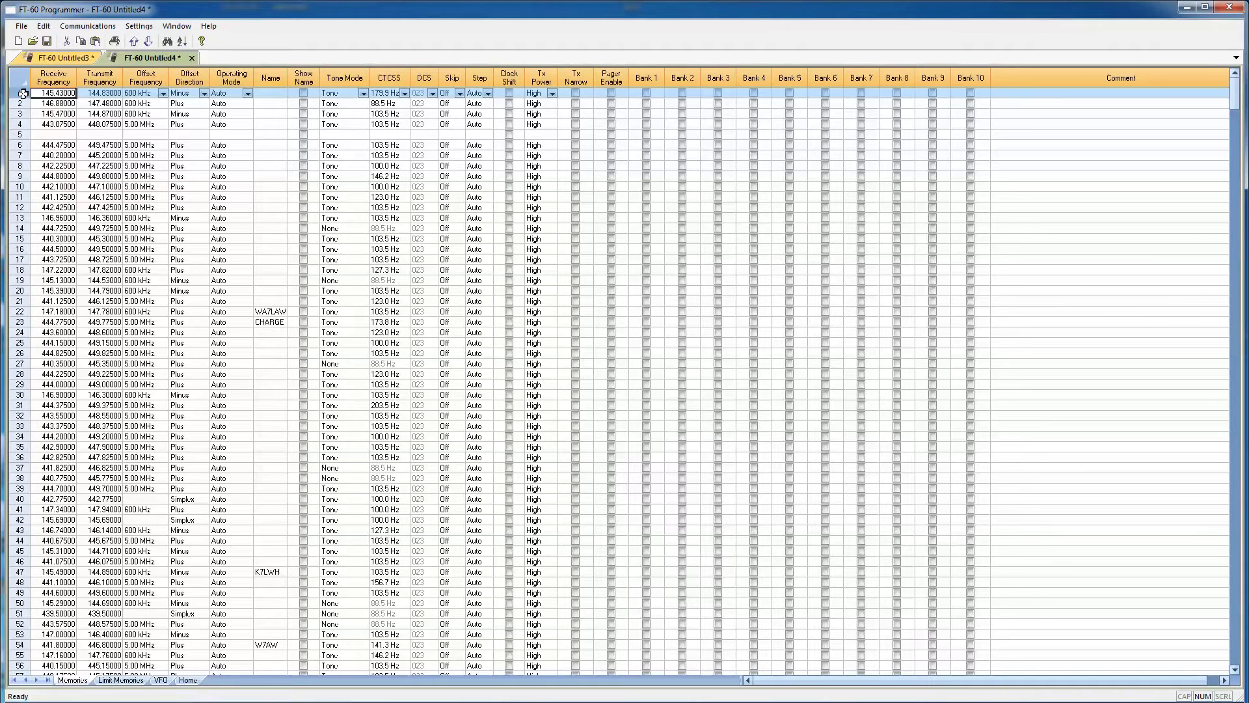
shift+click(20, 500)
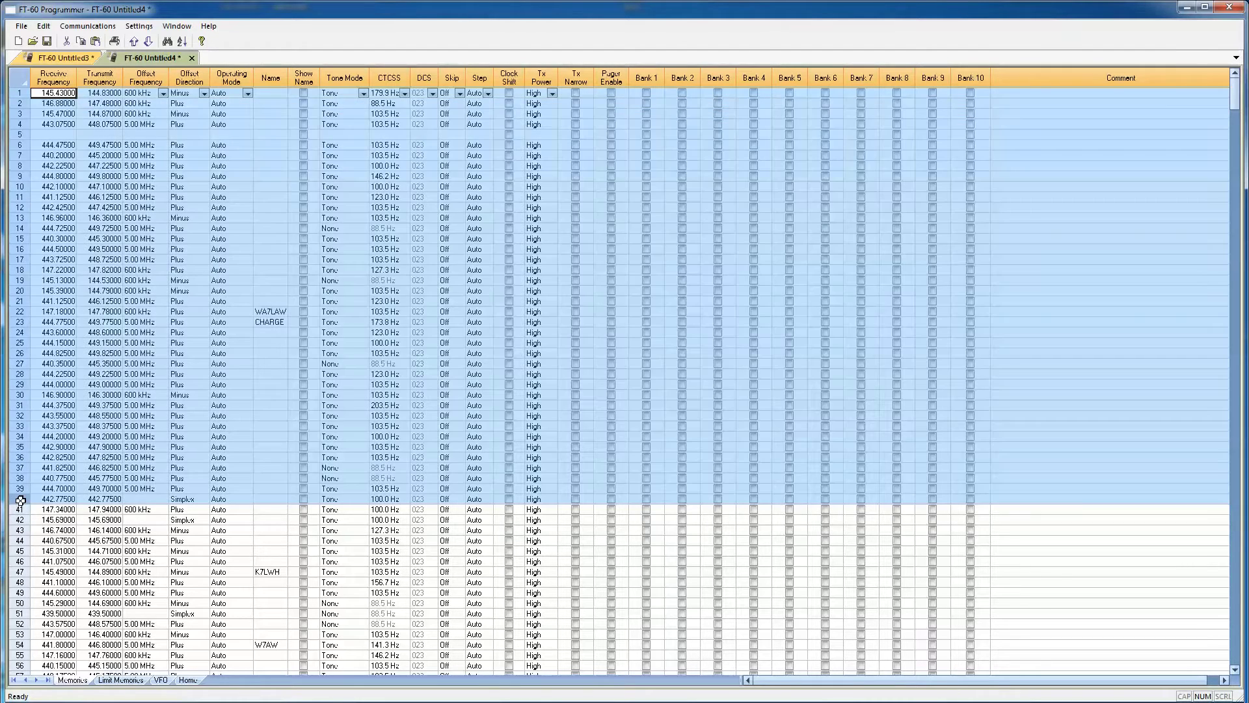
right_click(212, 342)
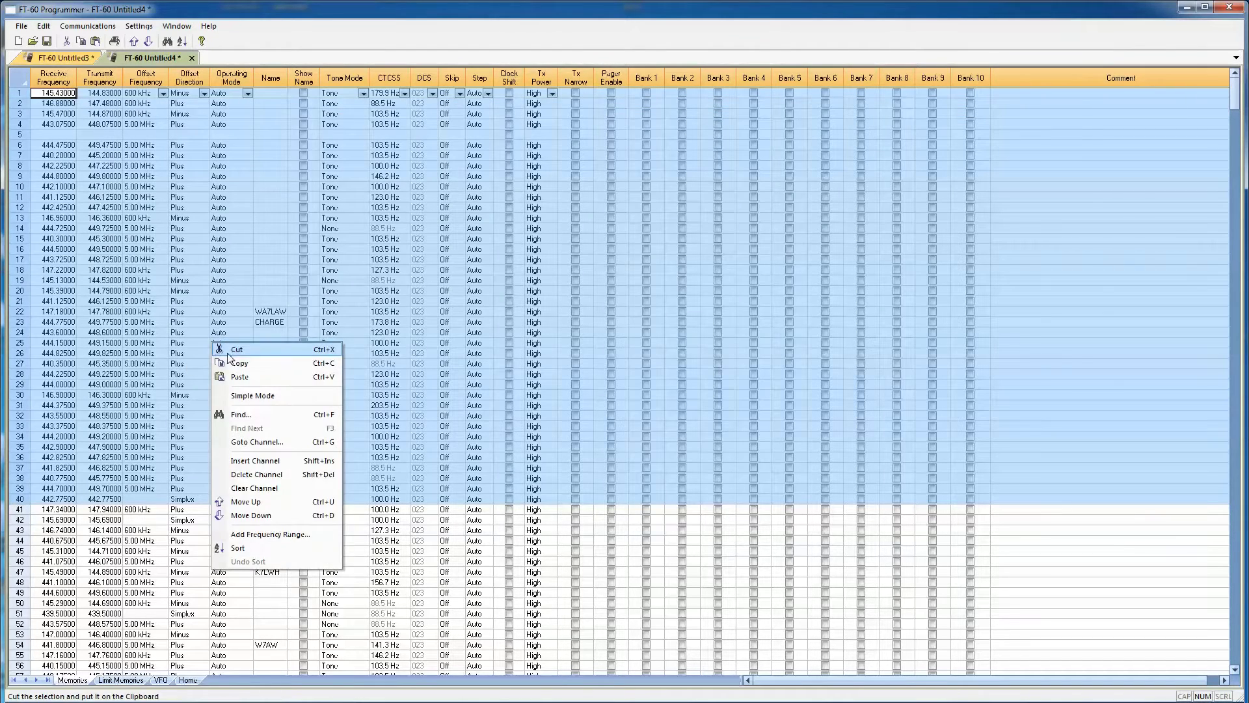
click(236, 363)
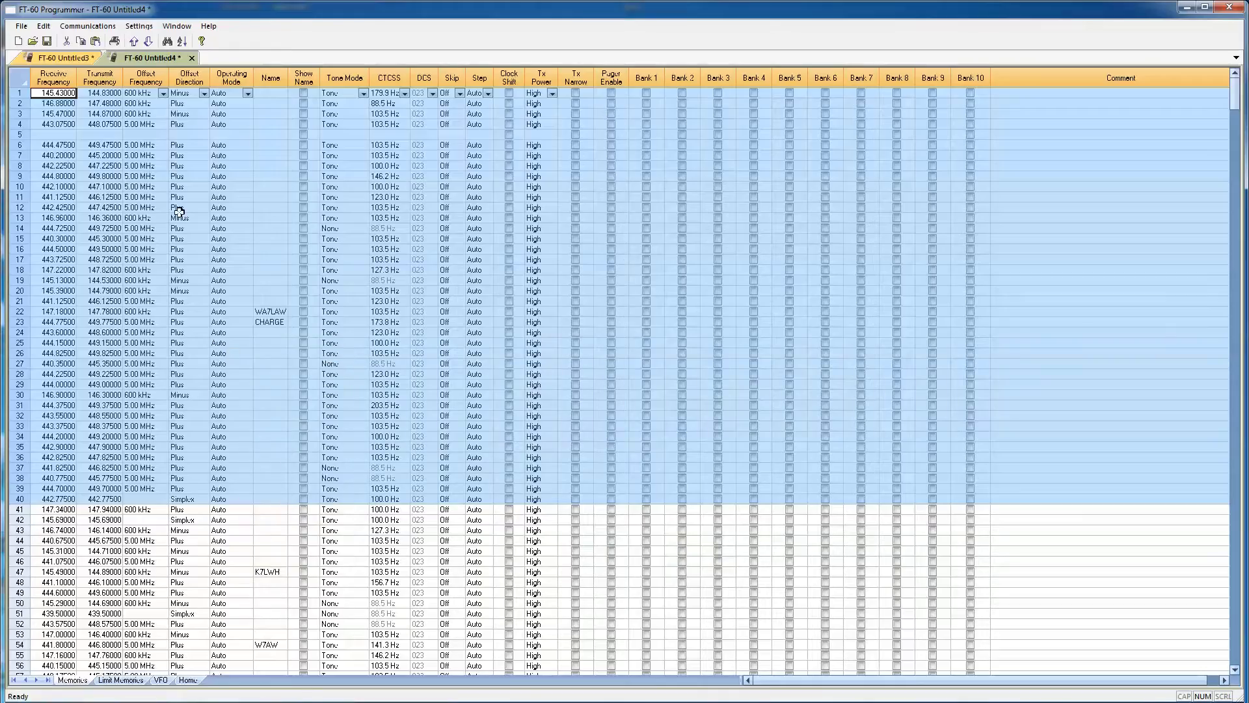
Paste the copied channels into Untitled3 starting at empty row 200.
click(69, 60)
scroll(586, 400, down, 20)
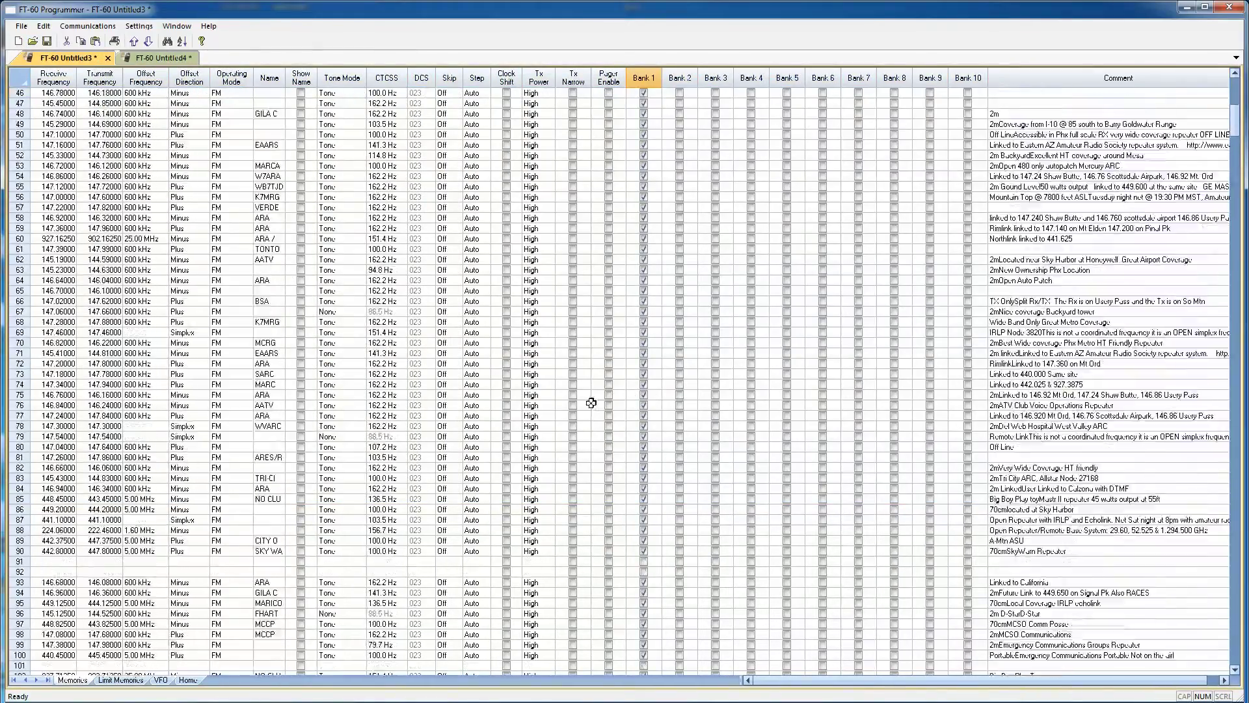
scroll(571, 405, down, 20)
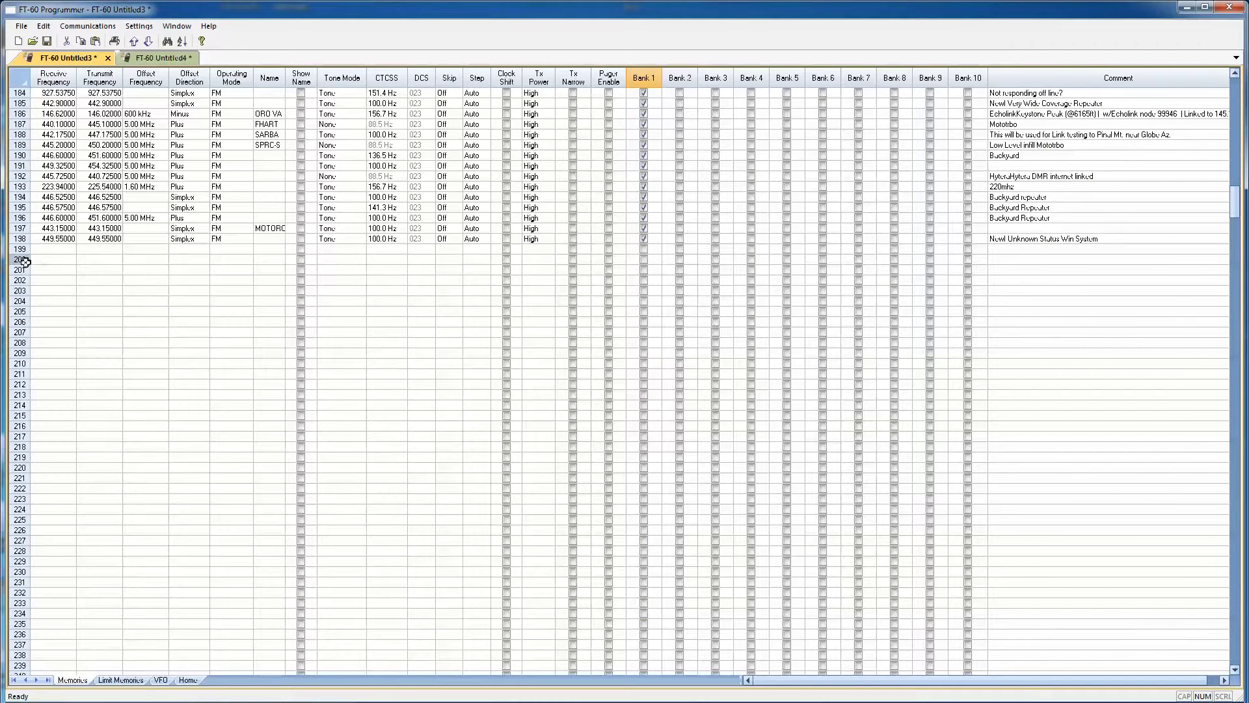
click(20, 259)
right_click(25, 261)
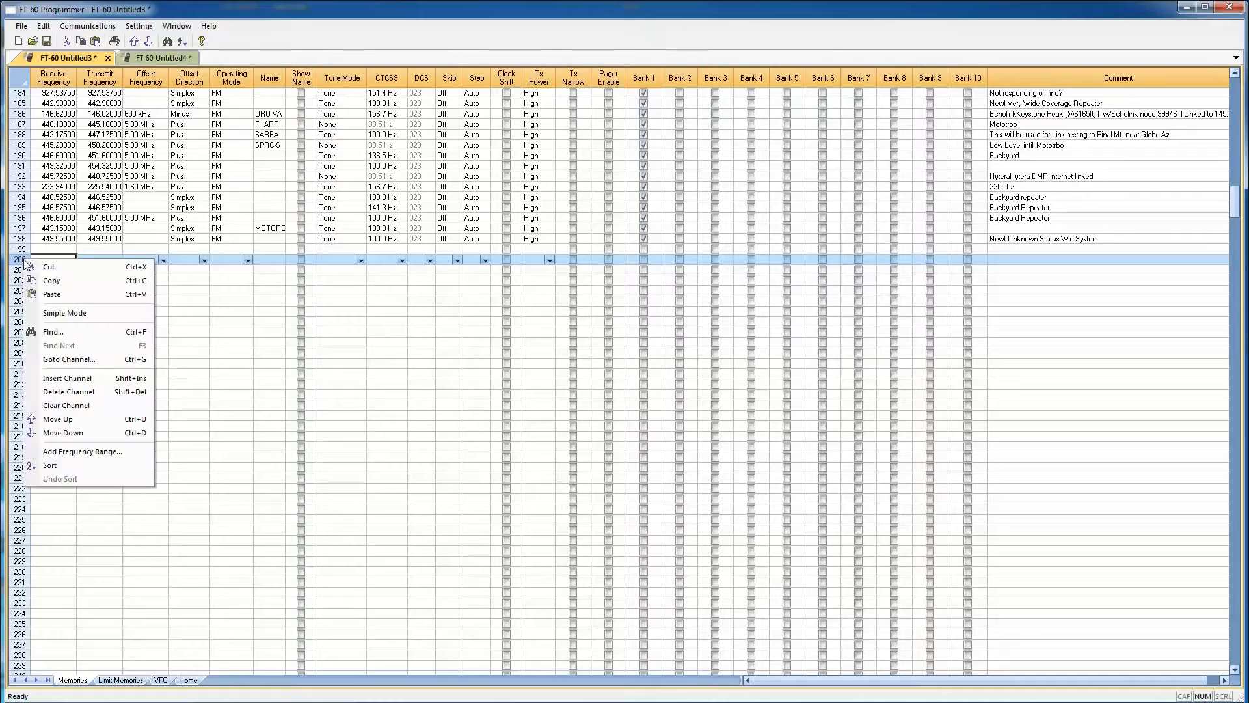
click(52, 294)
scroll(53, 294, down, 4)
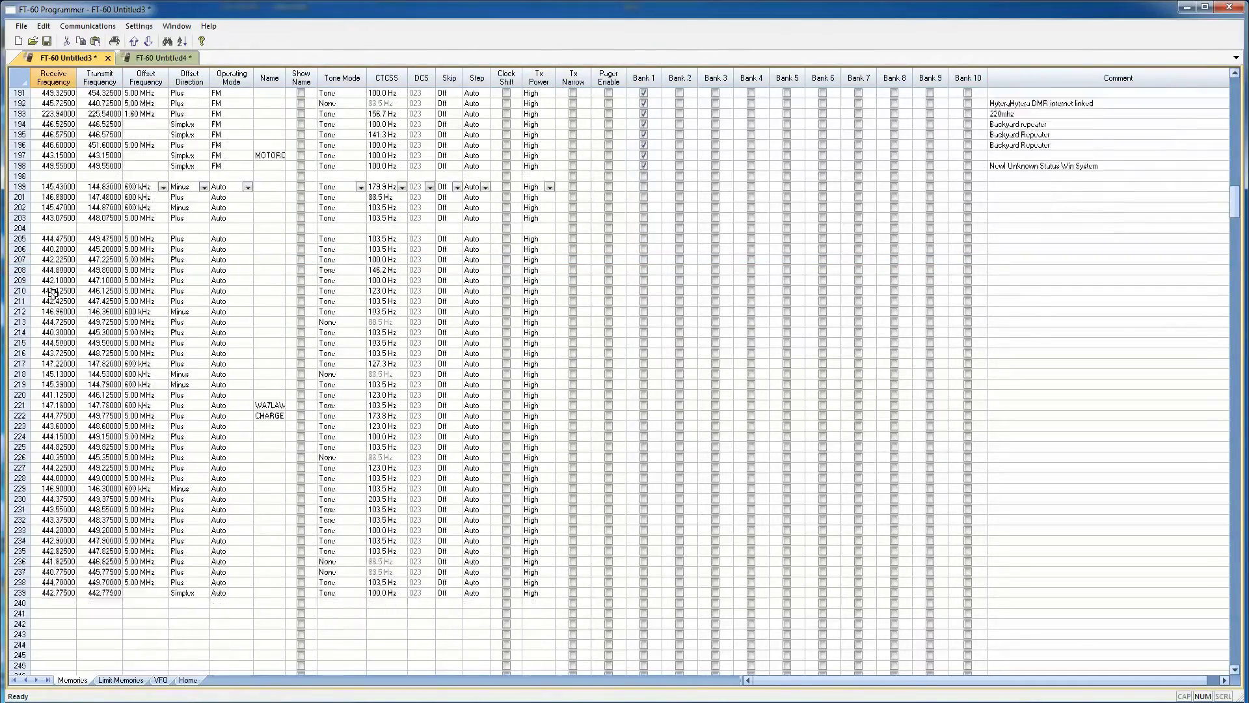
scroll(53, 294, up, 4)
scroll(53, 294, up, 8)
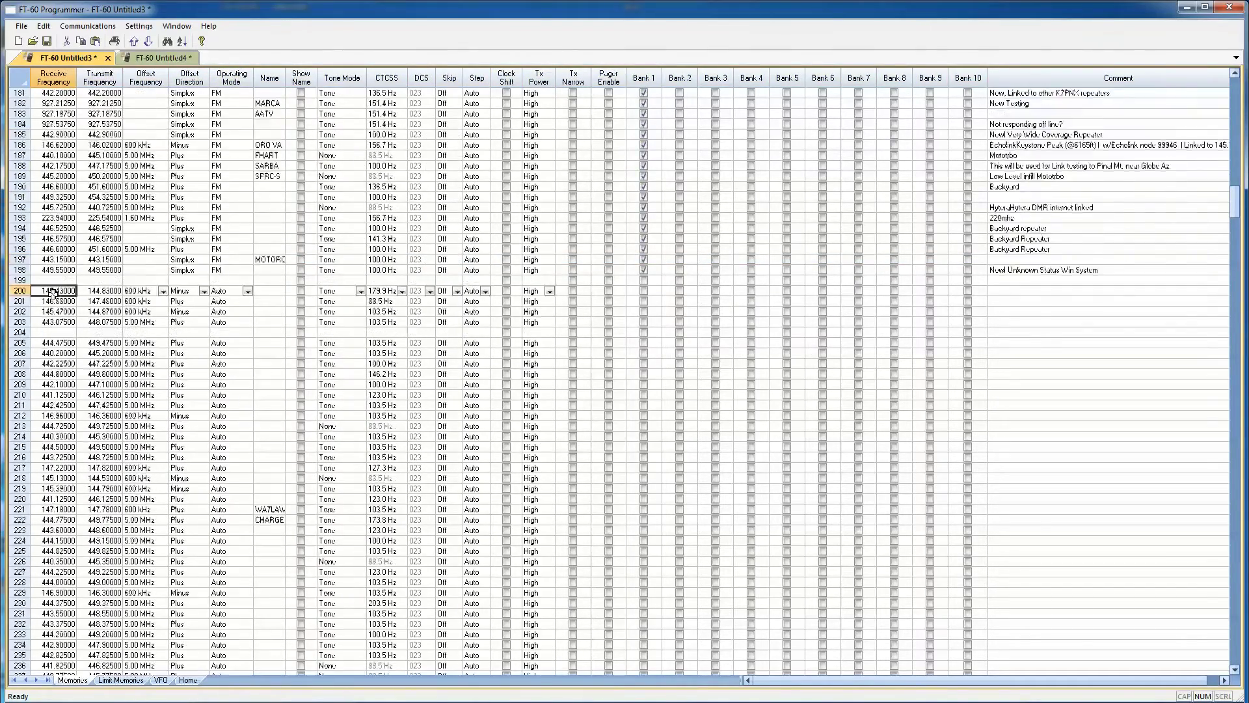
scroll(53, 294, down, 8)
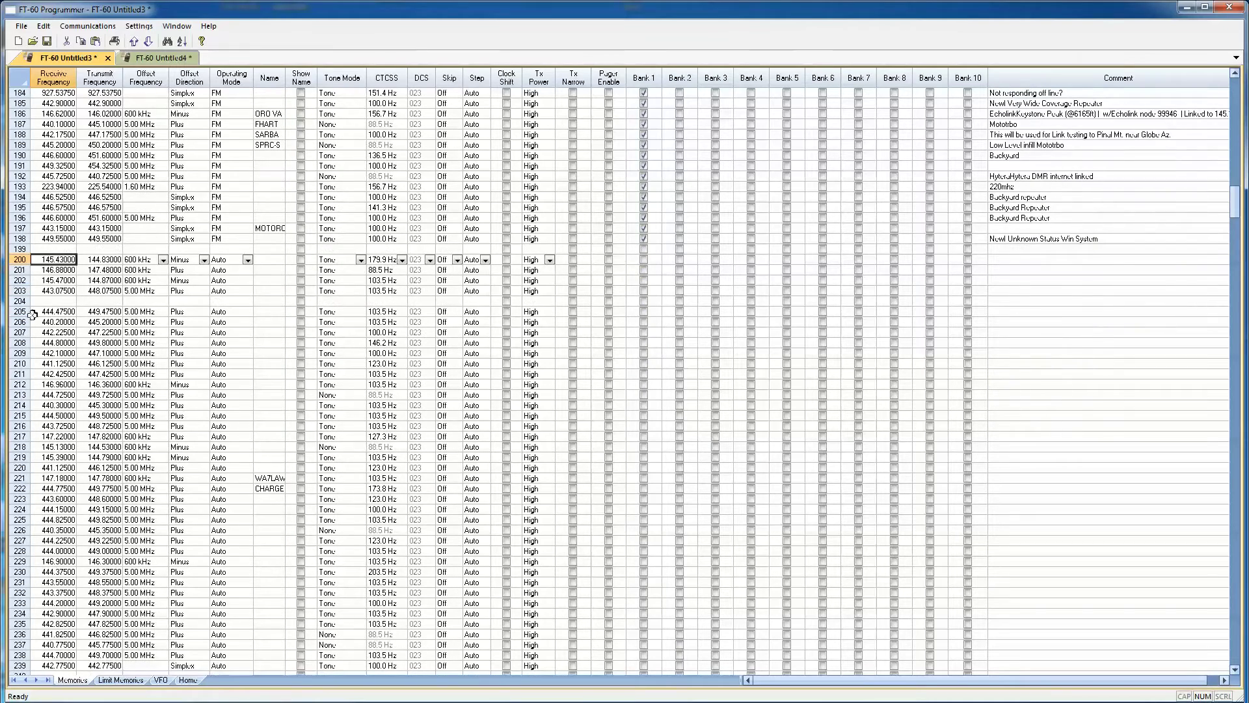
Tick Bank 2 on channel 205, then copy that tick down to channels 206 through 239.
click(682, 313)
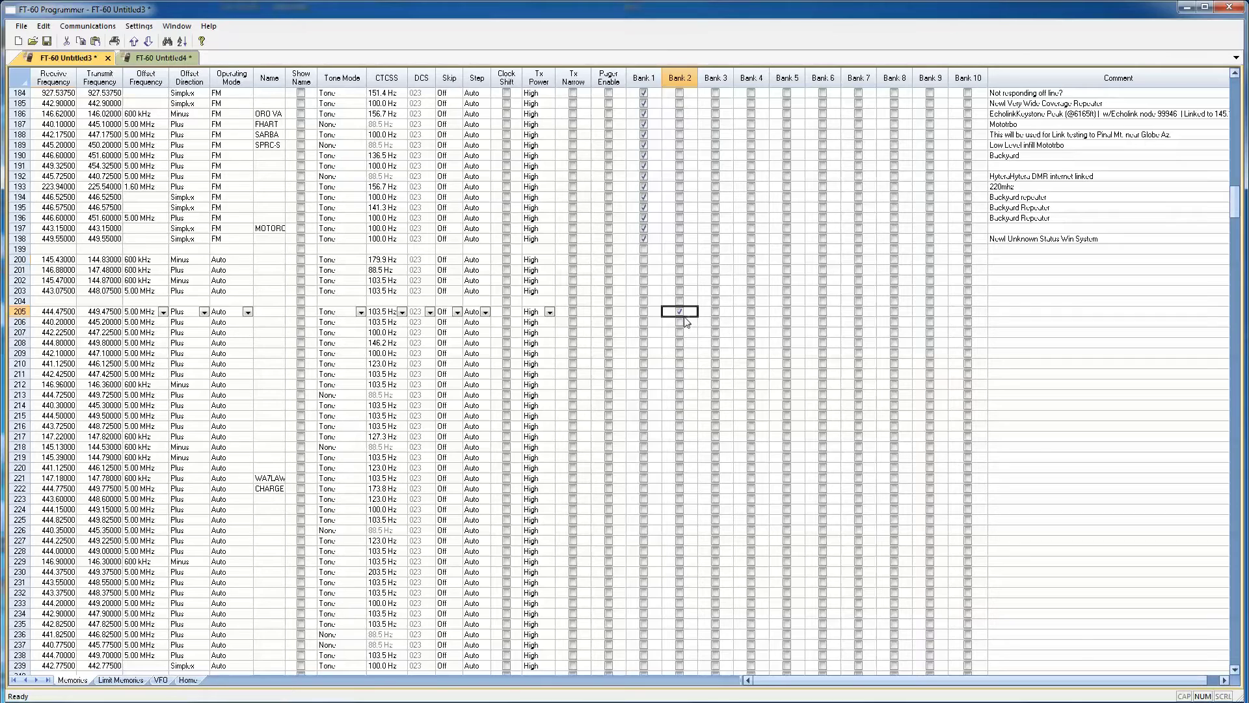
scroll(686, 320, down, 7)
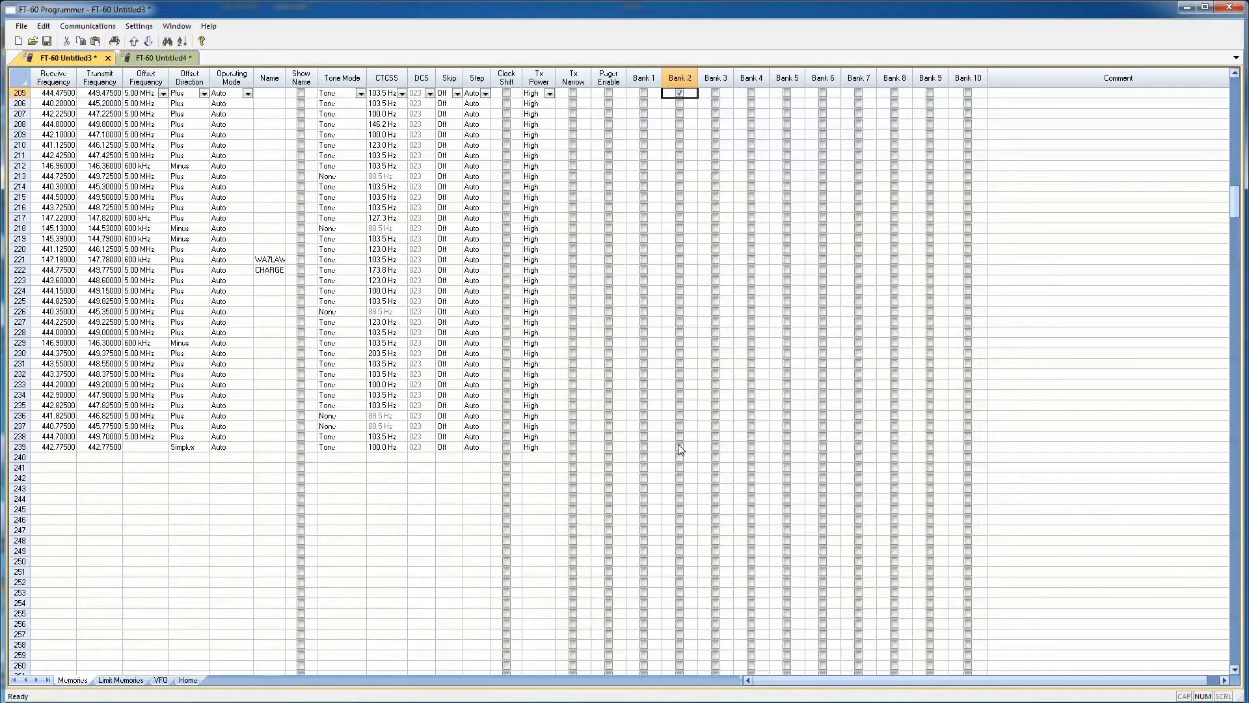
right_click(676, 96)
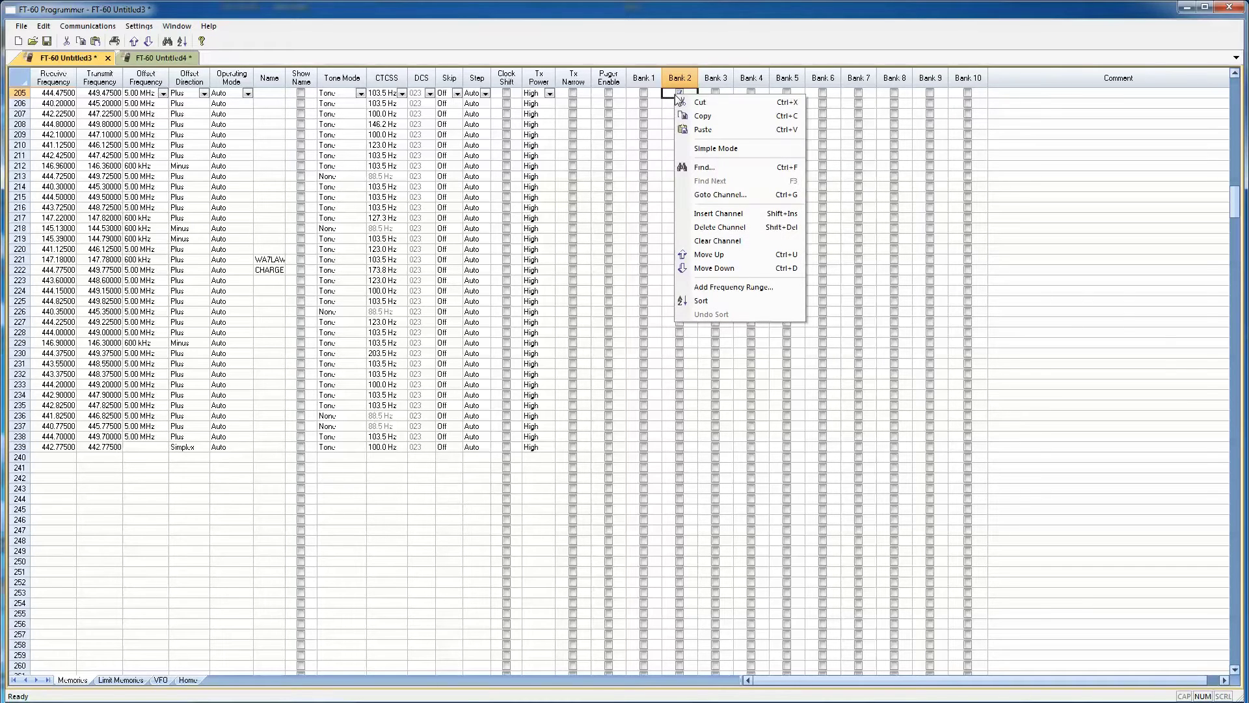
click(704, 117)
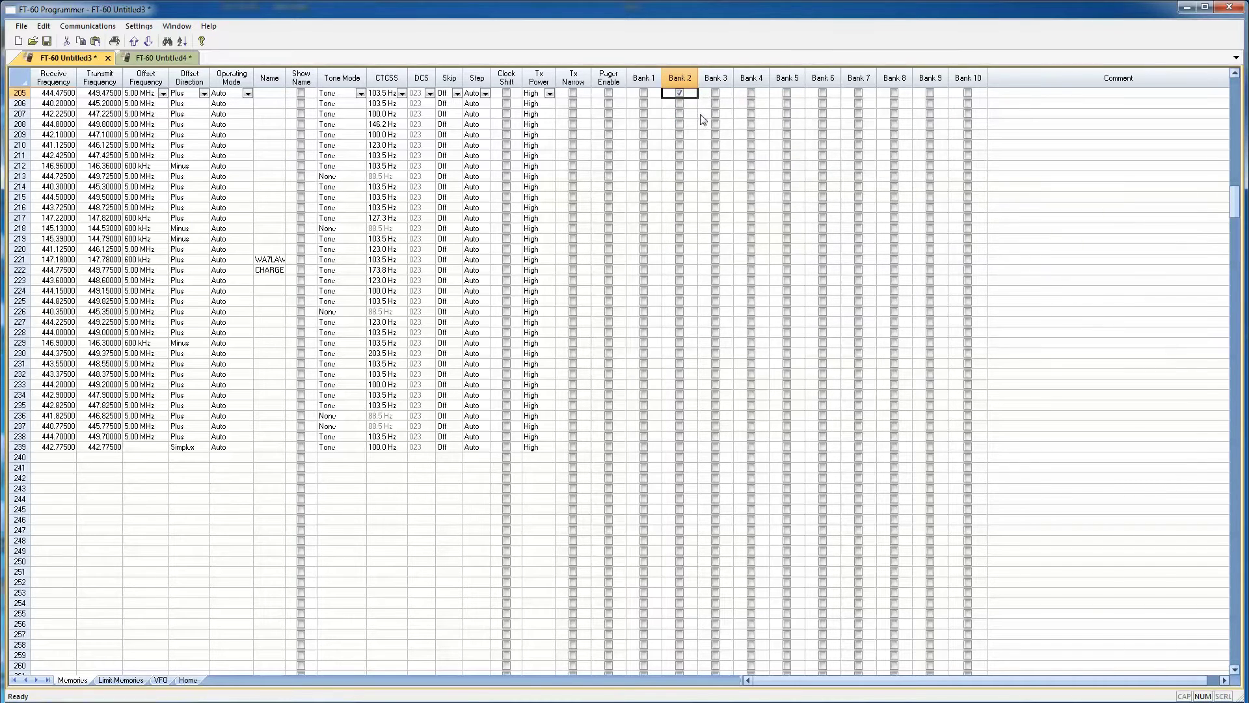
shift+click(680, 448)
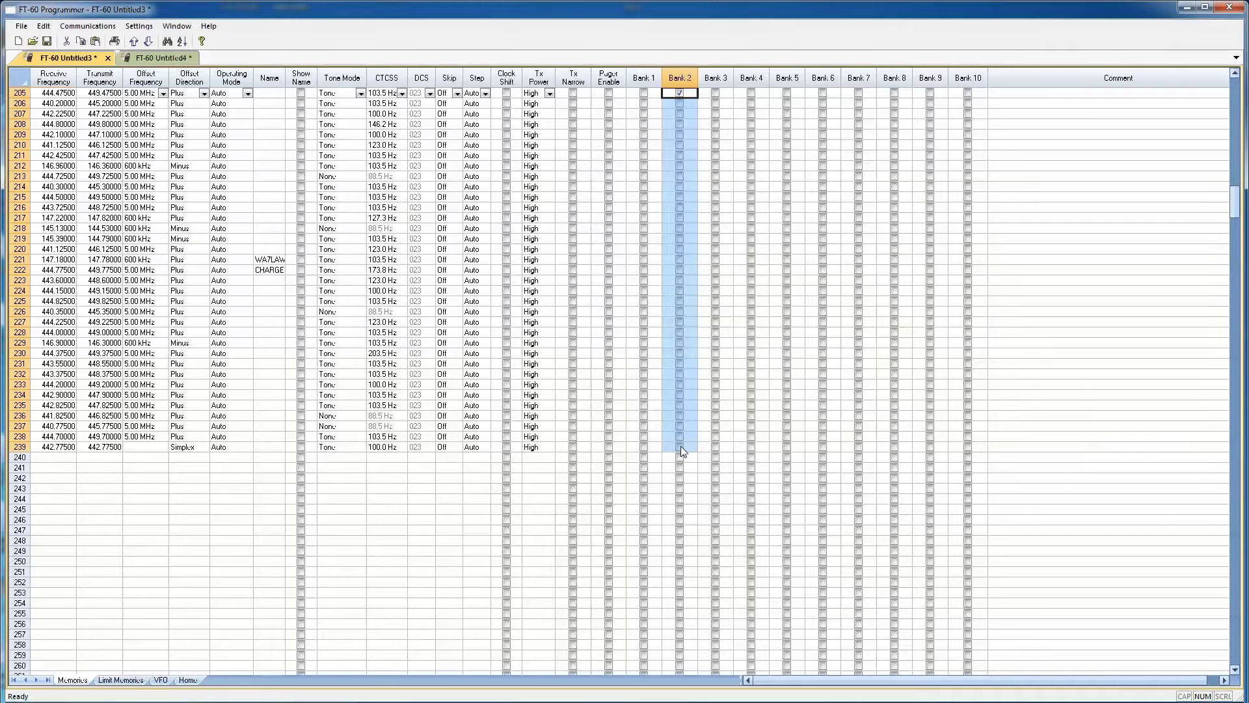
right_click(681, 448)
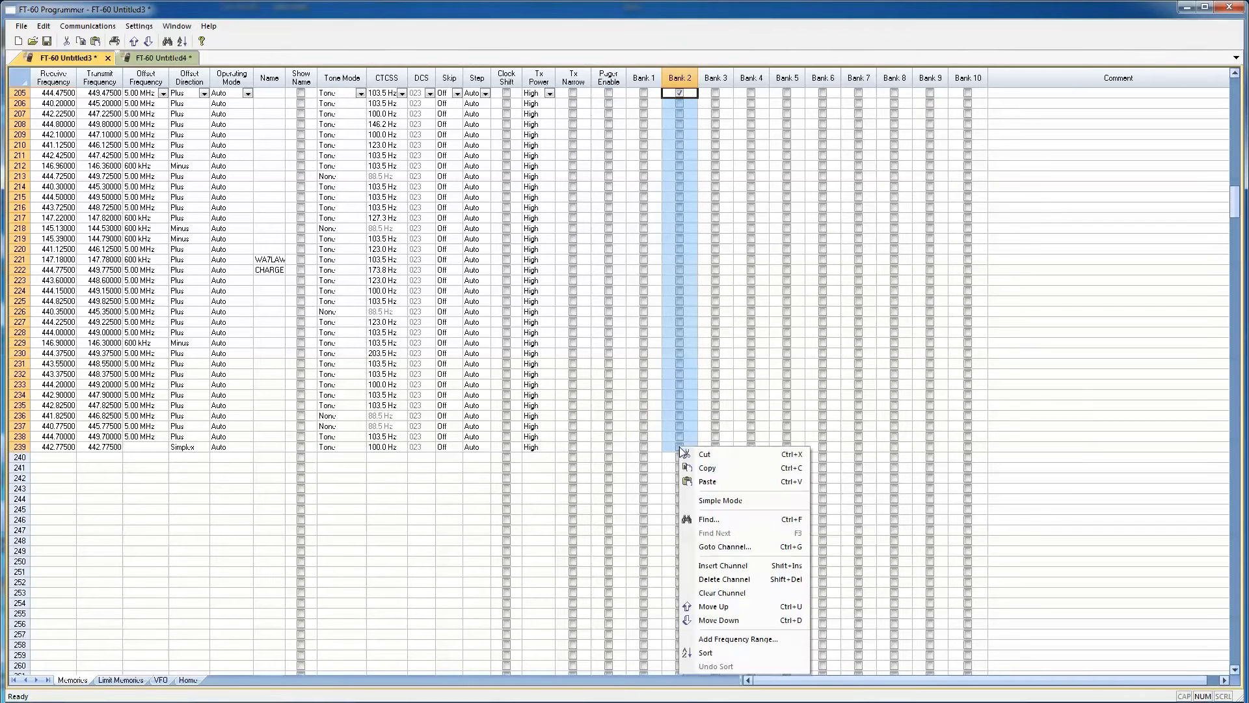
click(703, 484)
scroll(701, 481, up, 6)
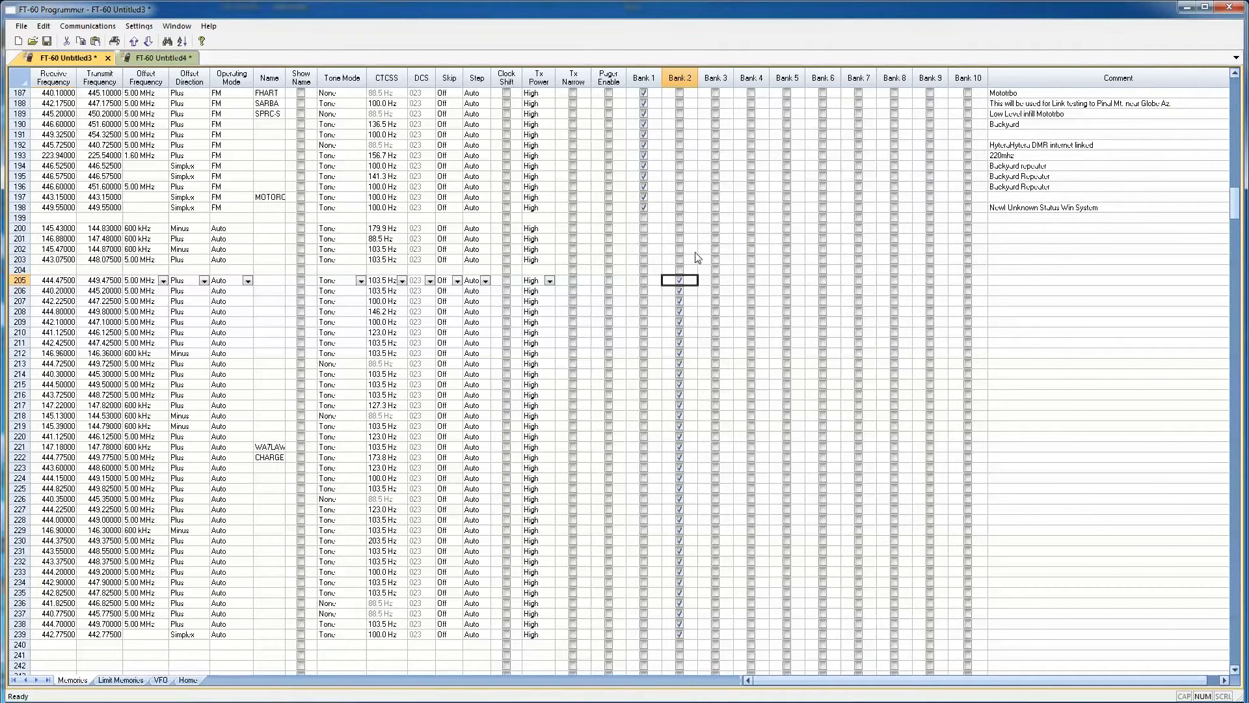
scroll(698, 289, down, 1)
scroll(699, 290, down, 4)
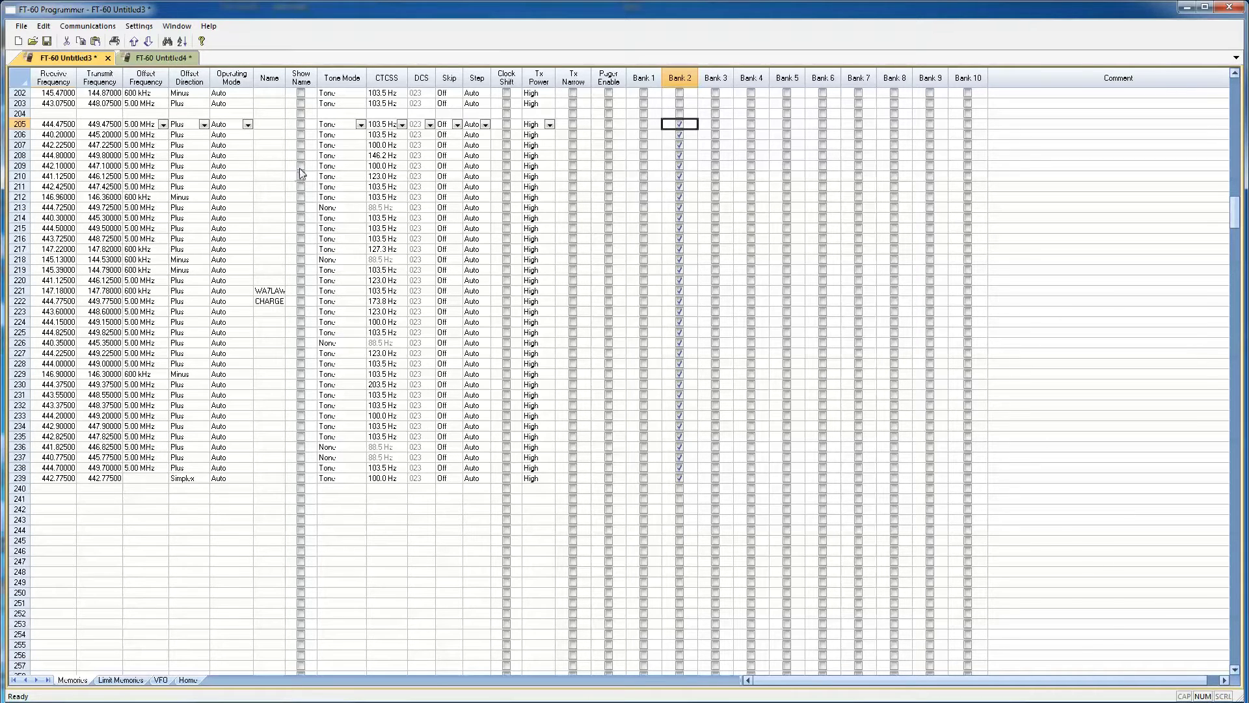
scroll(237, 189, down, 6)
scroll(83, 277, down, 20)
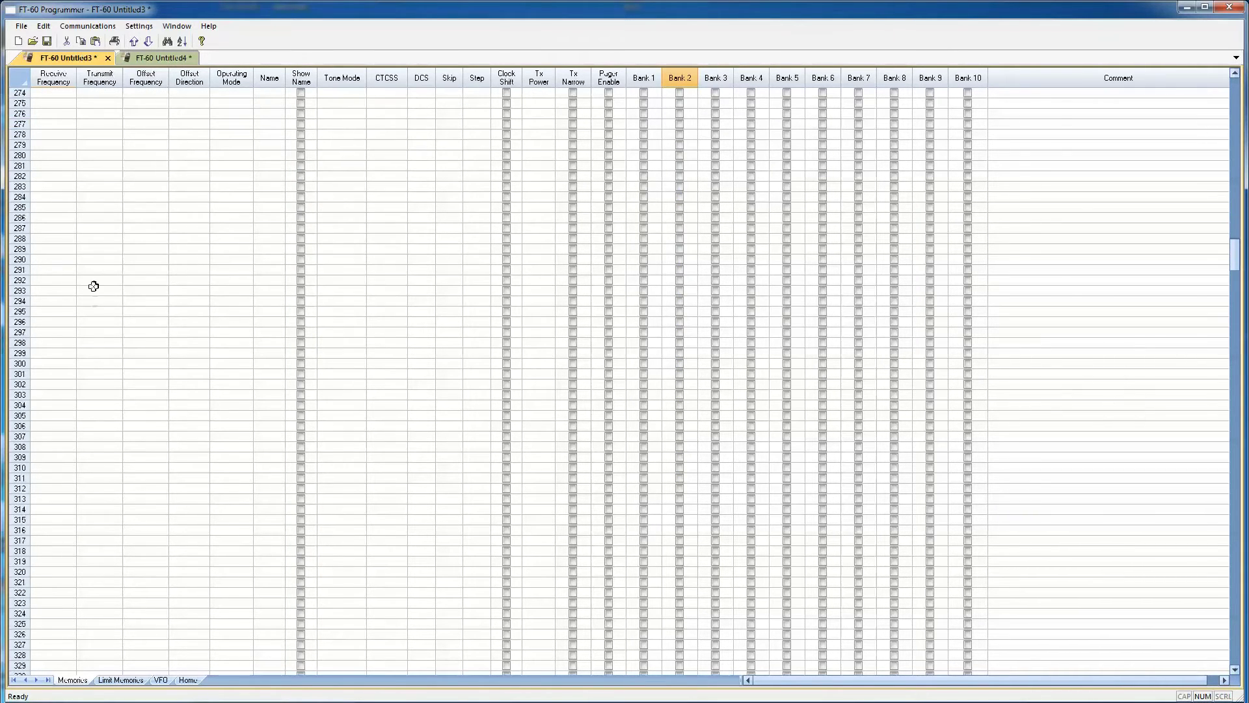
drag(1235, 276, 1239, 650)
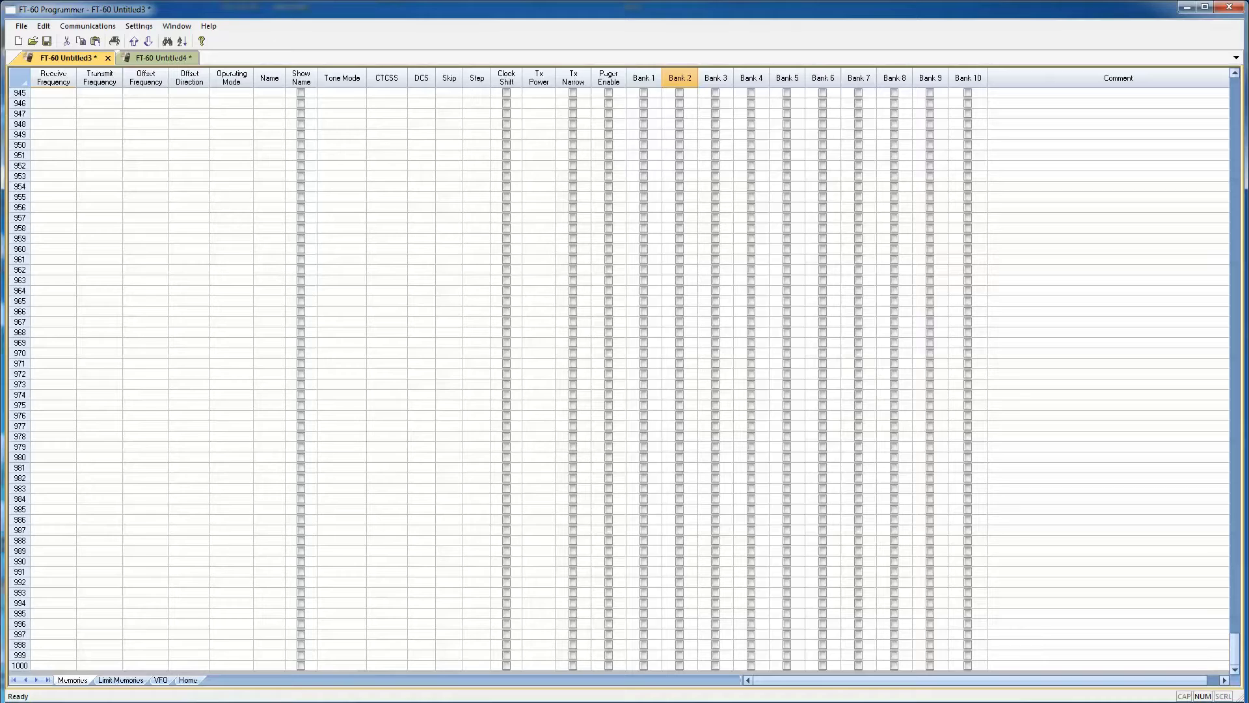
drag(1238, 657, 1235, 91)
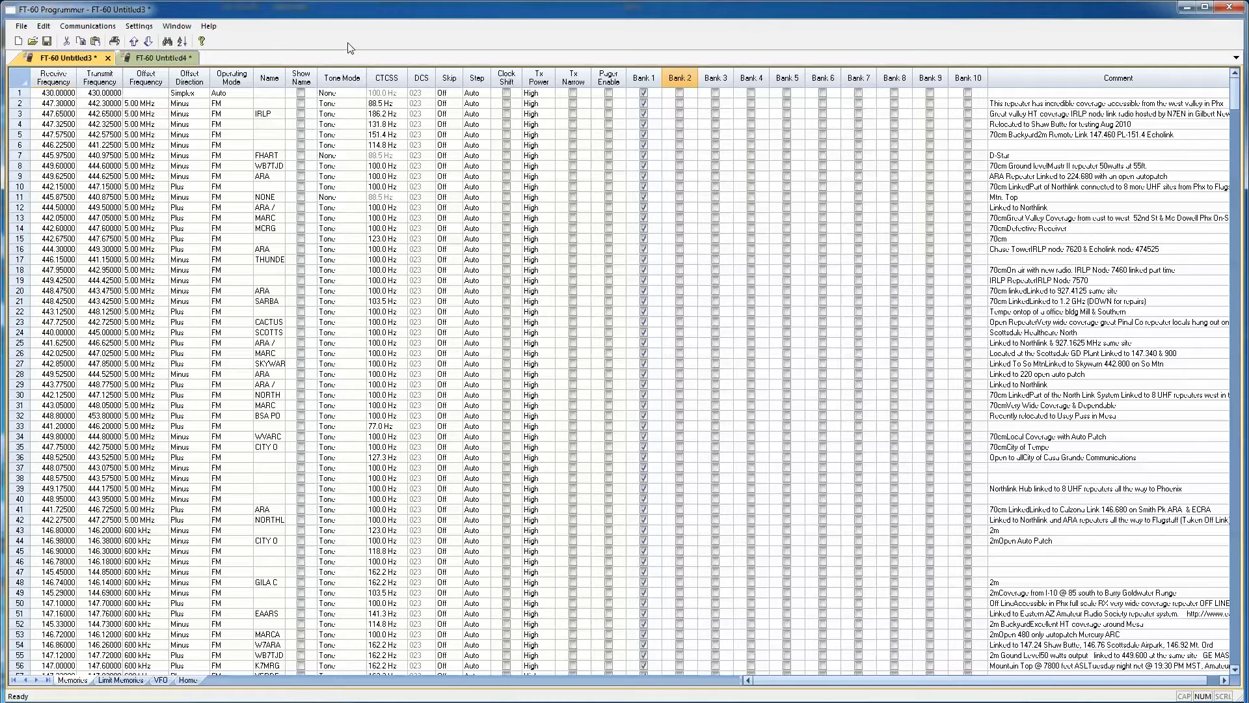
Save the merged Untitled3 list with Save As under the file name 'PHX 4 26 2015'.
click(21, 27)
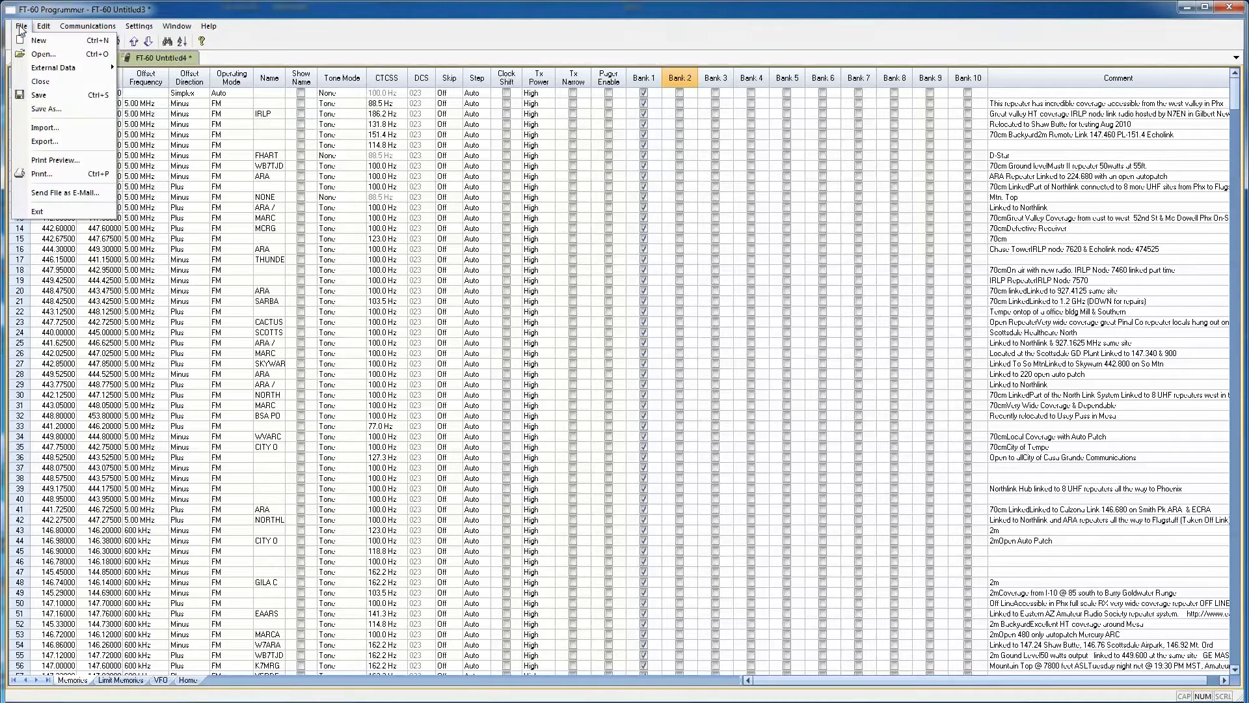
click(264, 27)
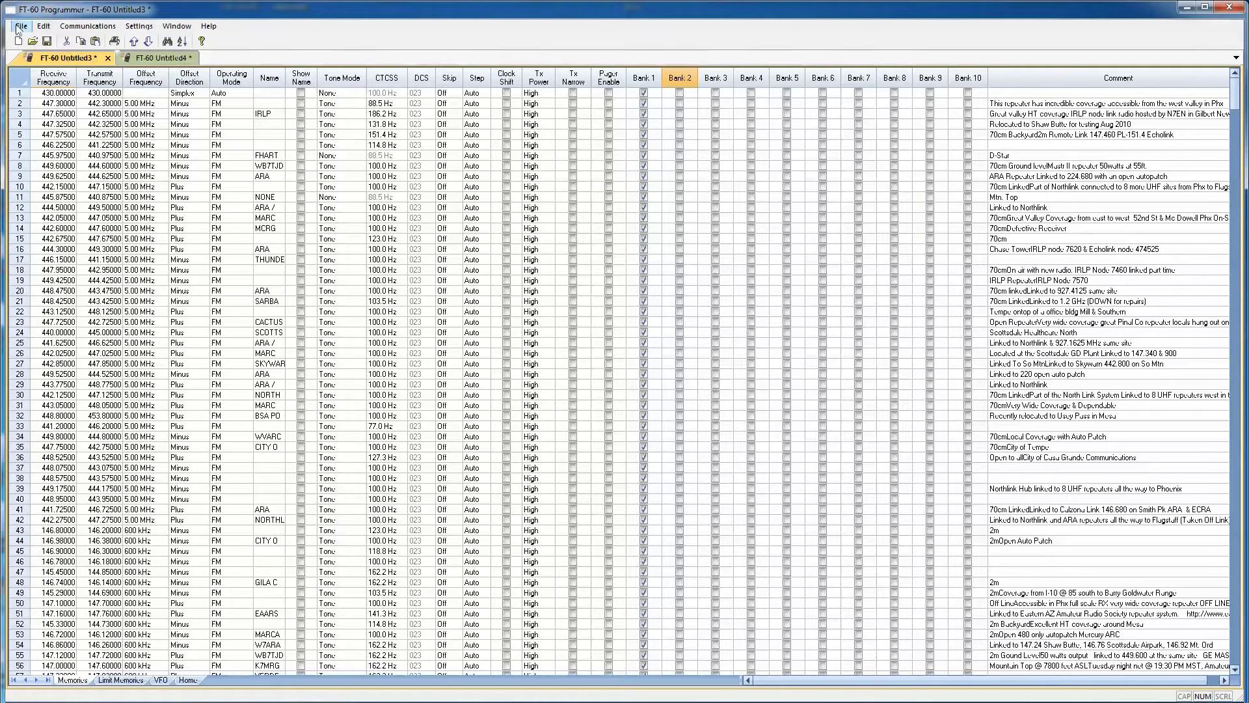
click(19, 28)
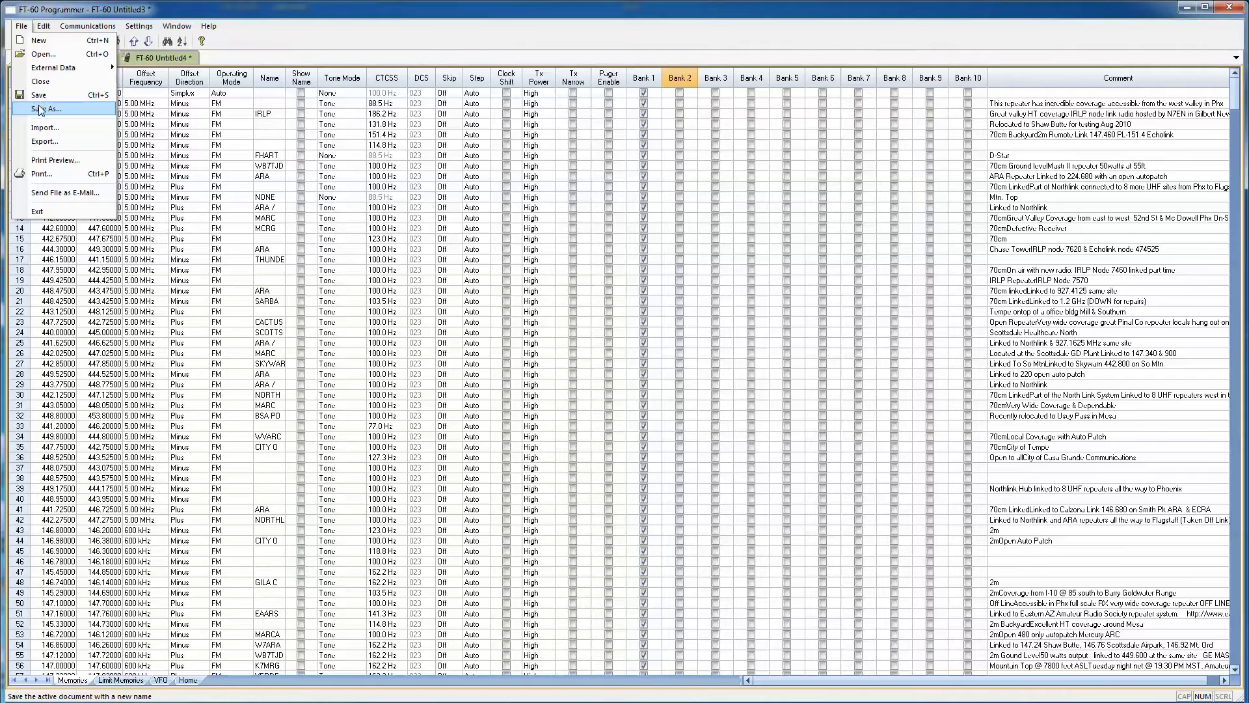
click(40, 109)
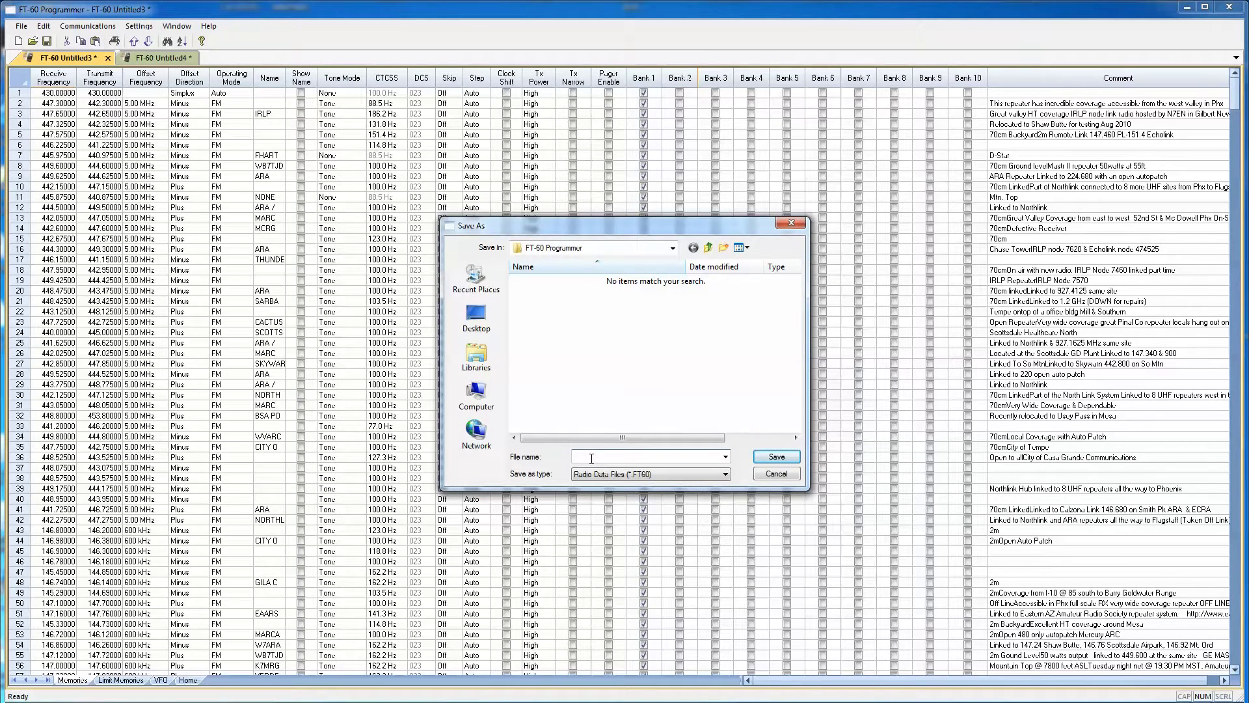
text(PHX 4 26 2015)
click(777, 456)
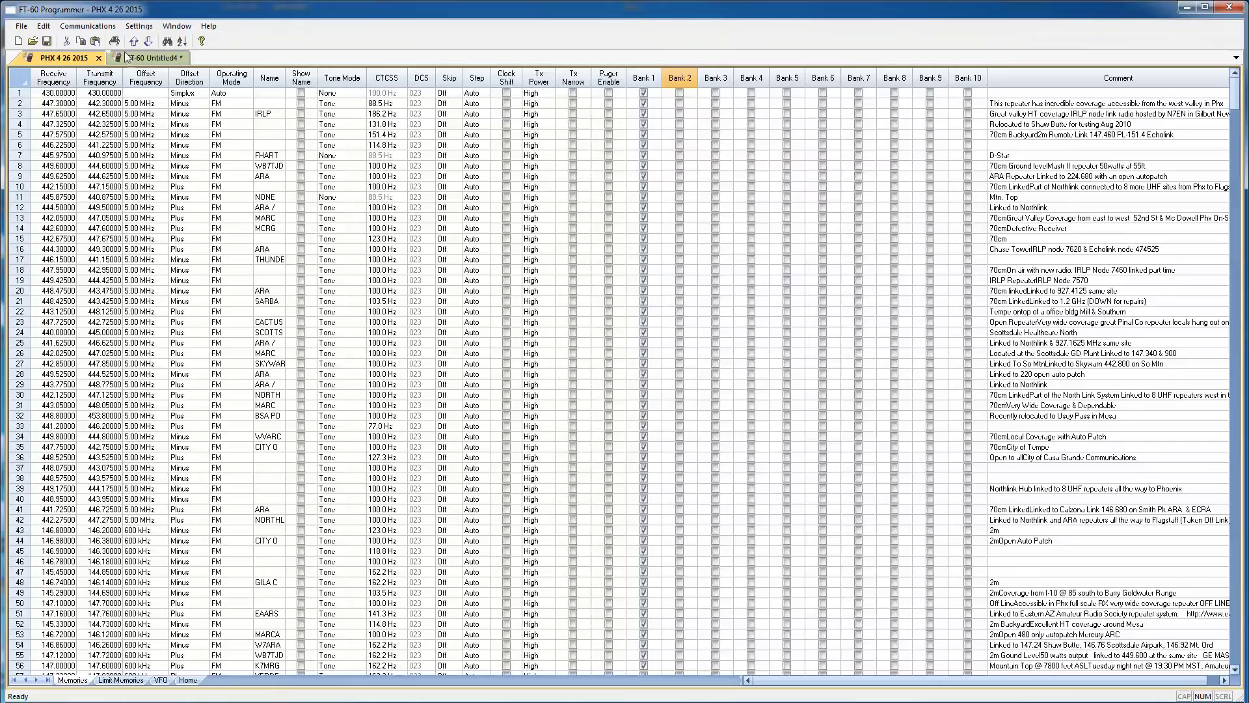
Start saving the Untitled4 list under a new bank-and-date file name ending in 2015.
click(144, 58)
click(25, 29)
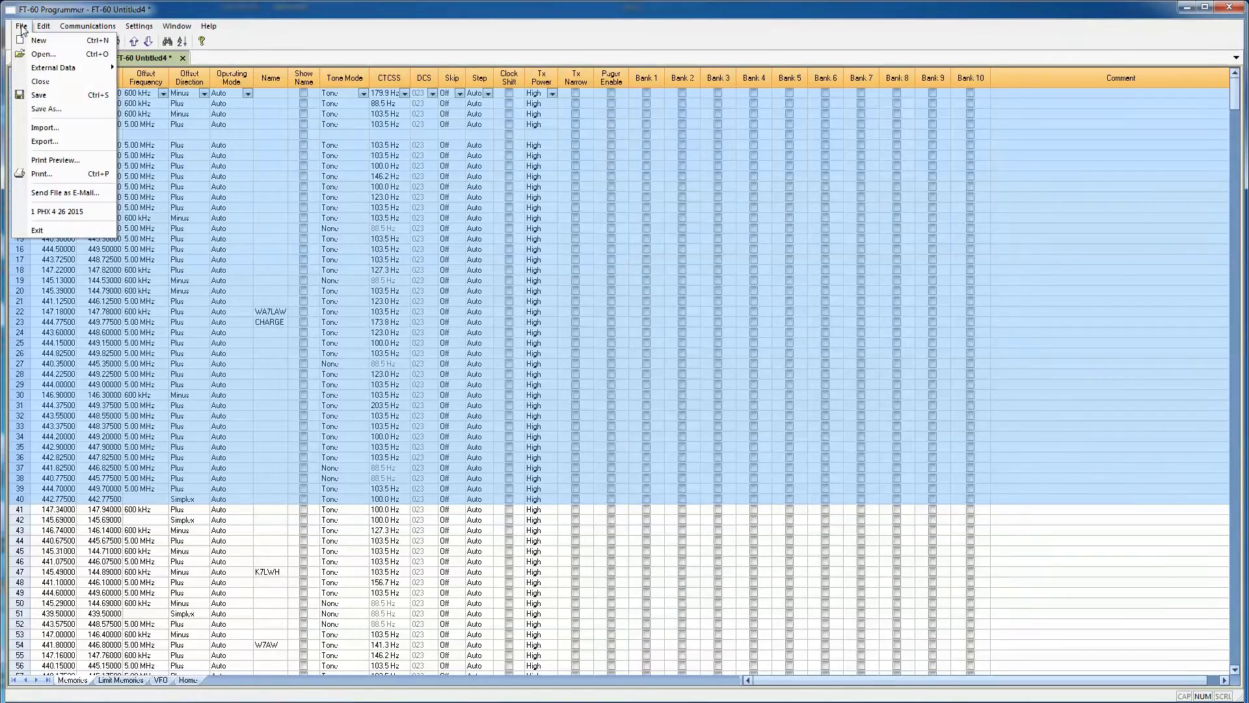
click(37, 108)
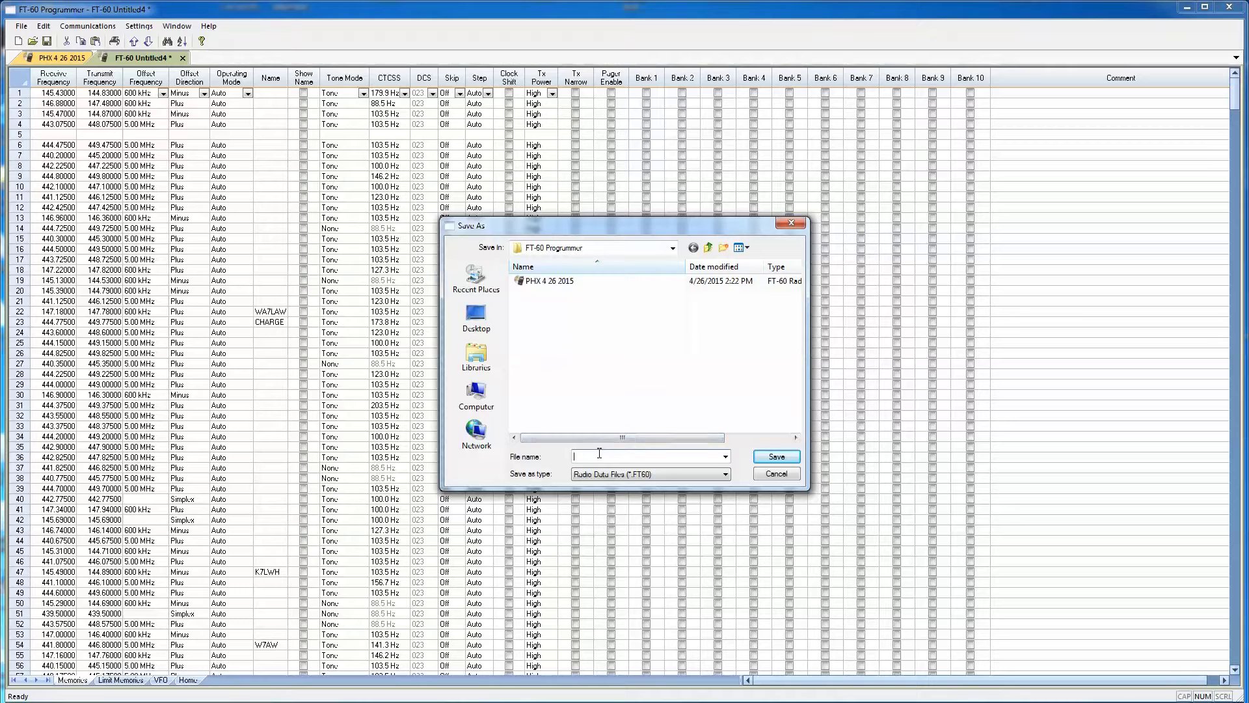
text(PHX)
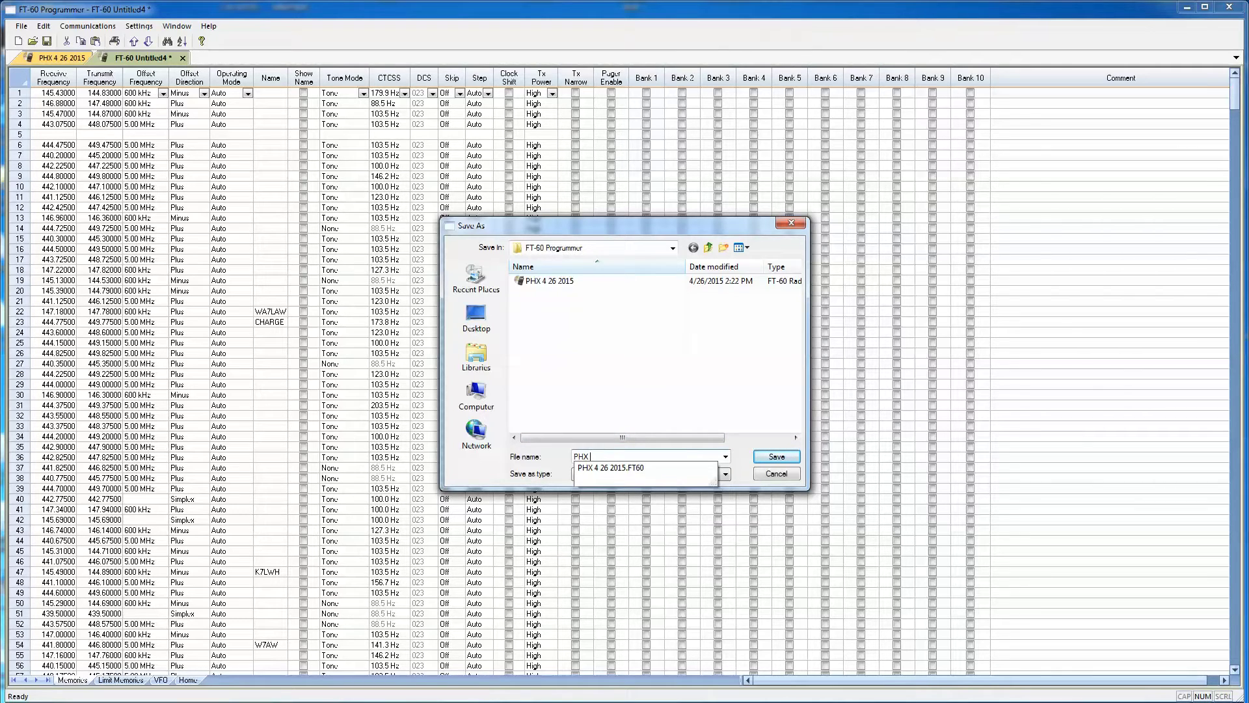
text( bar)
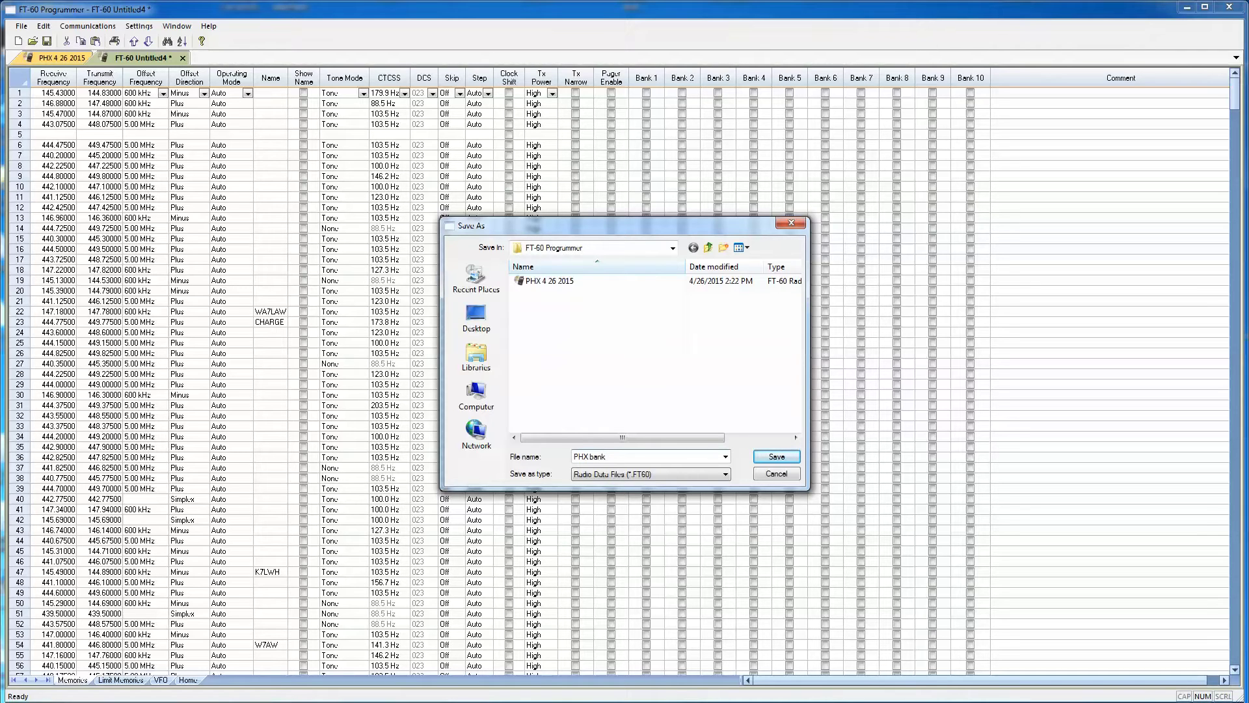
text(k 1 SeA Bank 2 4 226)
key(BackSpace)
key(BackSpace)
text(6 2015)
Correct the typos so the name reads 'PHX bank1 SEA Ban 2 4 26 2015' and save.
click(609, 456)
text(1)
click(646, 456)
key(BackSpace)
click(768, 458)
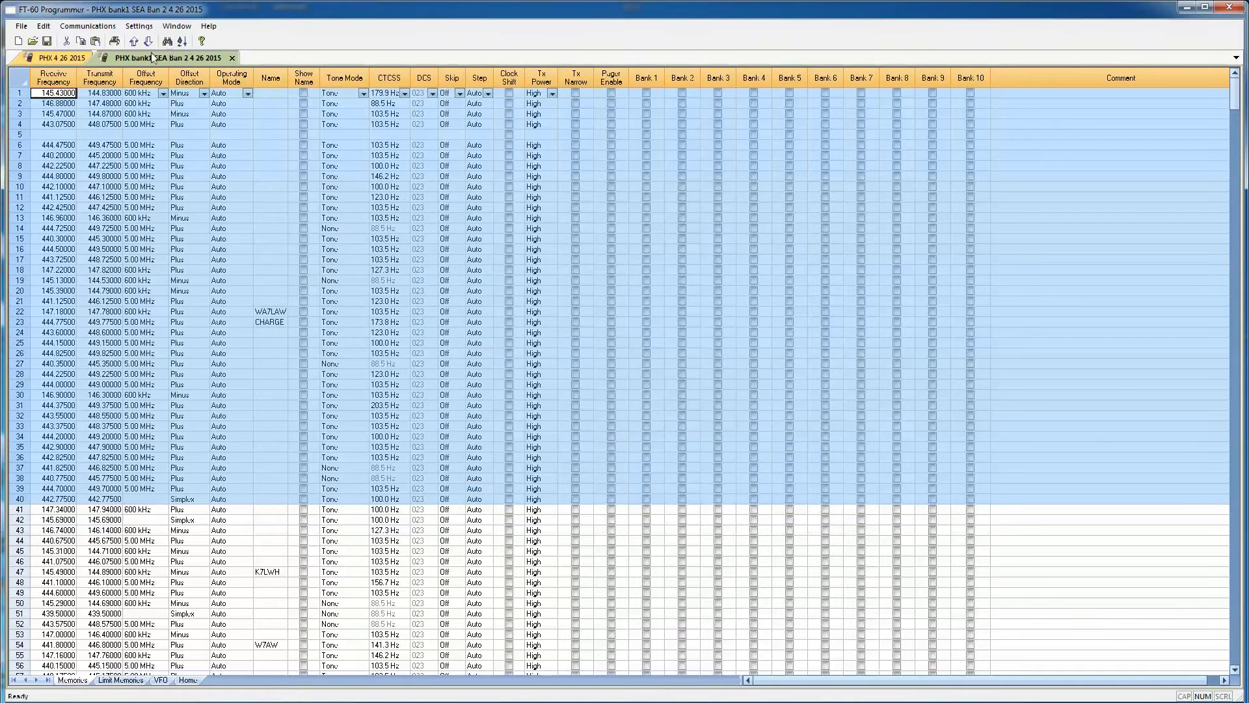